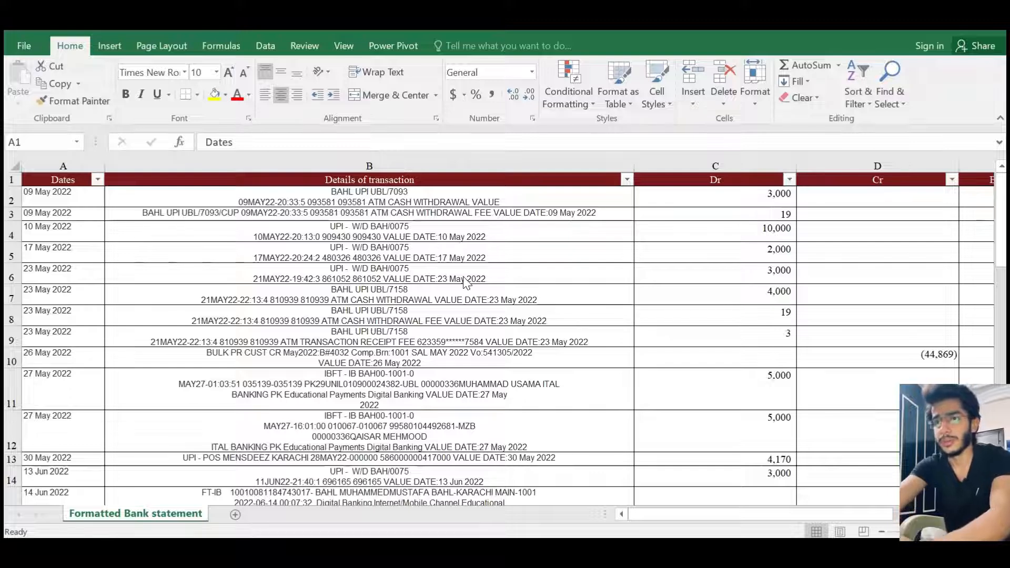
# Review the column headings in the header row, from Dates across to Balance
pyautogui.press('Down')
pyautogui.press('Up')
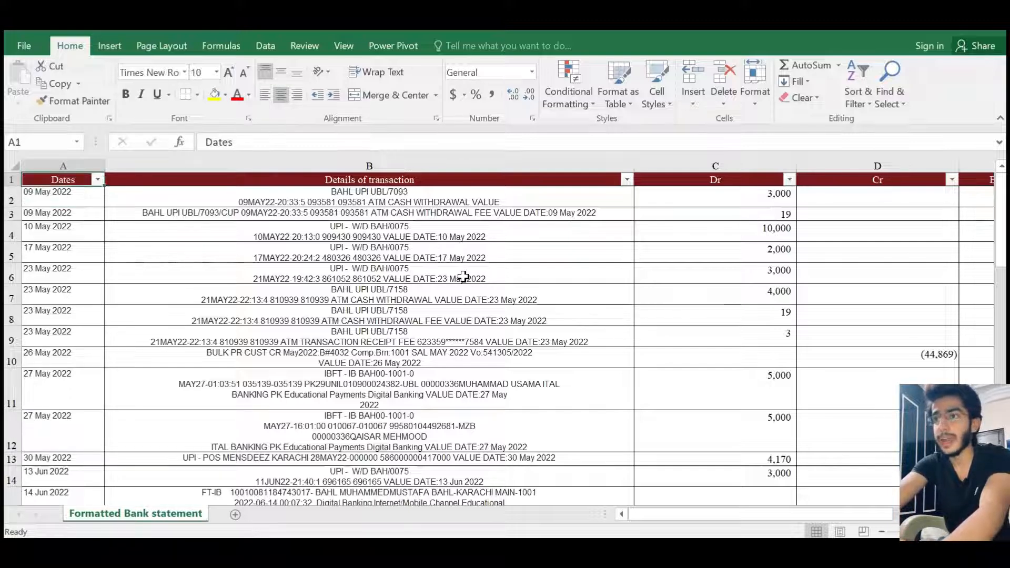
pyautogui.press('Right')
pyautogui.press('Right')
pyautogui.press('Right')
pyautogui.press('Right')
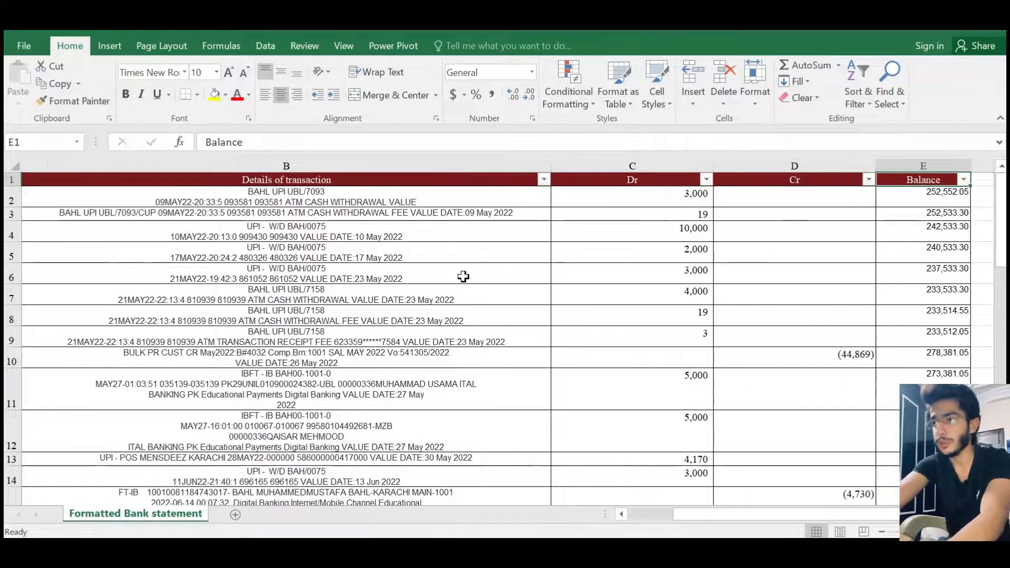
pyautogui.press('Left')
pyautogui.press('Left')
pyautogui.press('Left')
pyautogui.press('Left')
# Examine the transaction rows down to the end of the sheet and the amounts in the Dr column
pyautogui.press('Down')
pyautogui.press('Down')
pyautogui.press('Down')
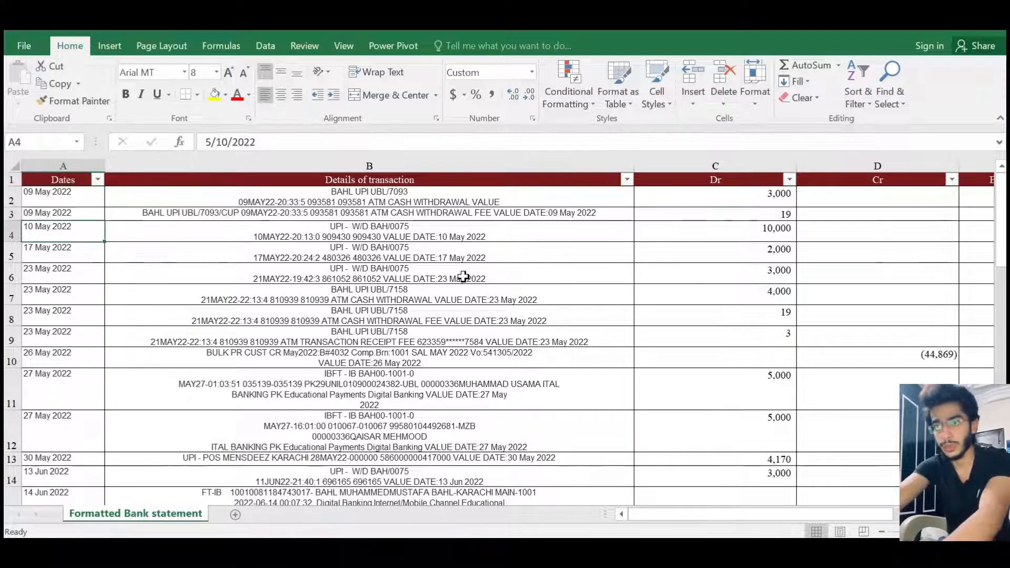
pyautogui.hotkey('ctrl', 'Down')
pyautogui.hotkey('ctrl', 'Right')
pyautogui.hotkey('ctrl', 'Up')
pyautogui.hotkey('ctrl', 'Up')
pyautogui.hotkey('ctrl', 'Up')
pyautogui.hotkey('ctrl', 'Up')
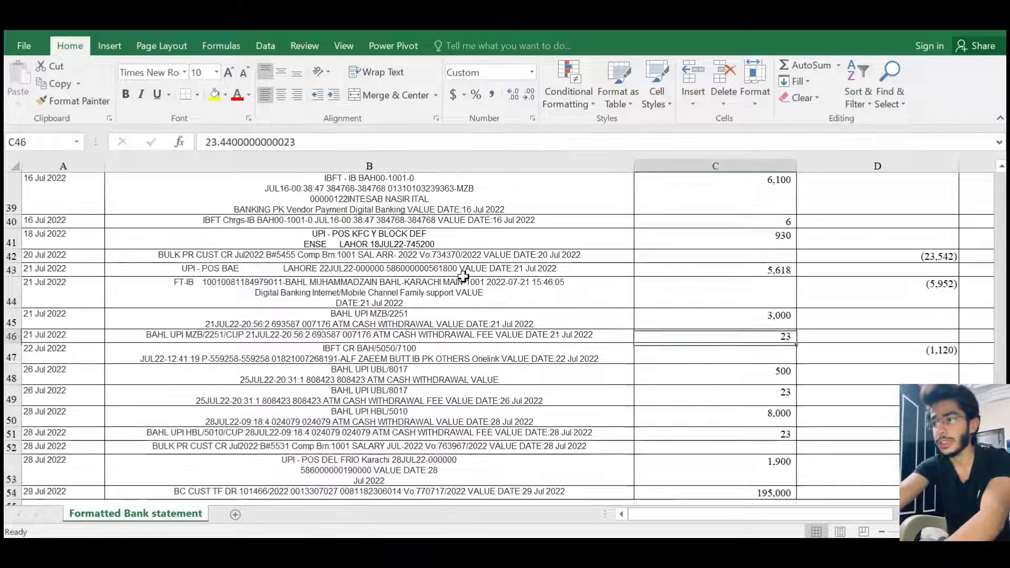
pyautogui.hotkey('ctrl', 'Up')
pyautogui.hotkey('ctrl', 'Up')
pyautogui.hotkey('ctrl', 'Up')
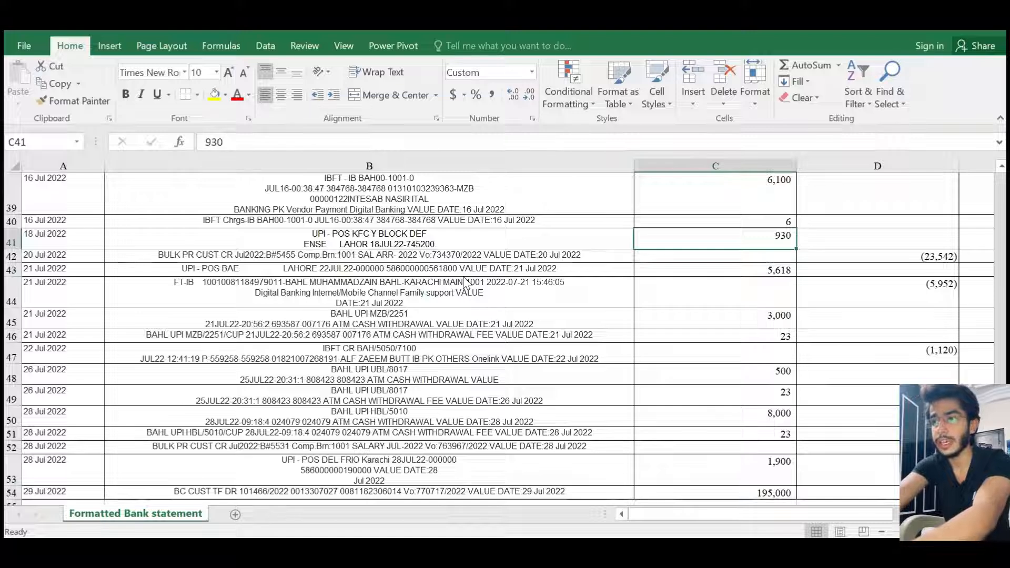
# Switch to the Conversation bank statement folder in File Explorer and select the Bank statement in pdf file
pyautogui.hotkey('alt', 'Tab')
pyautogui.hotkey('alt', 'Down')
pyautogui.hotkey('alt', 'Right')
pyautogui.hotkey('alt', 'Up')
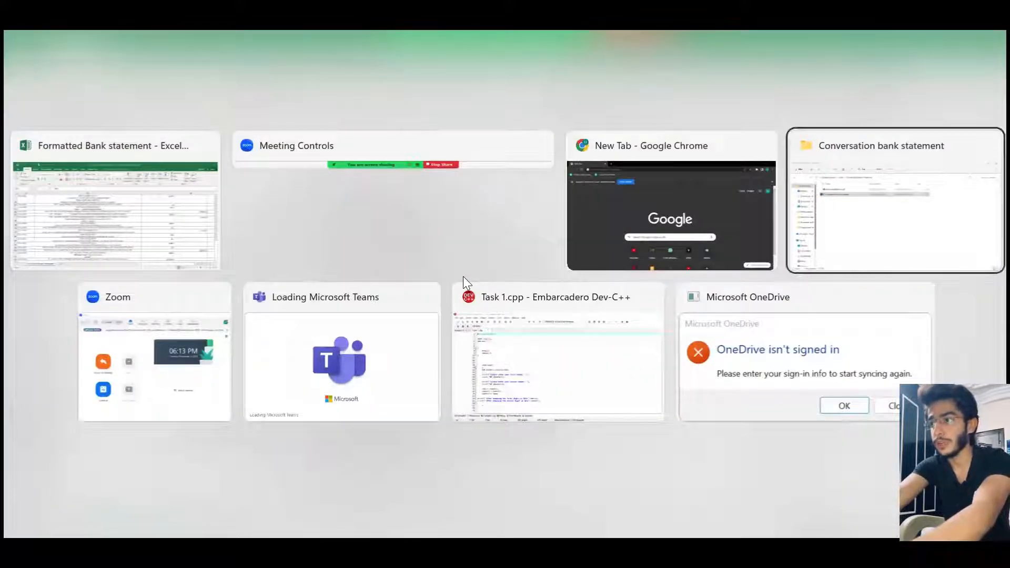
pyautogui.press('Up')
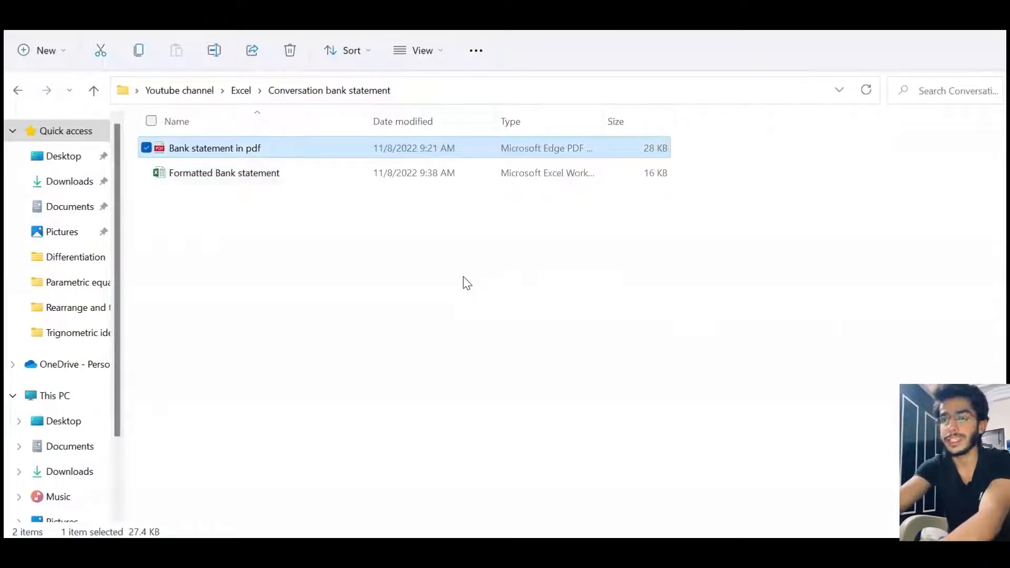
pyautogui.press('Down')
pyautogui.press('Up')
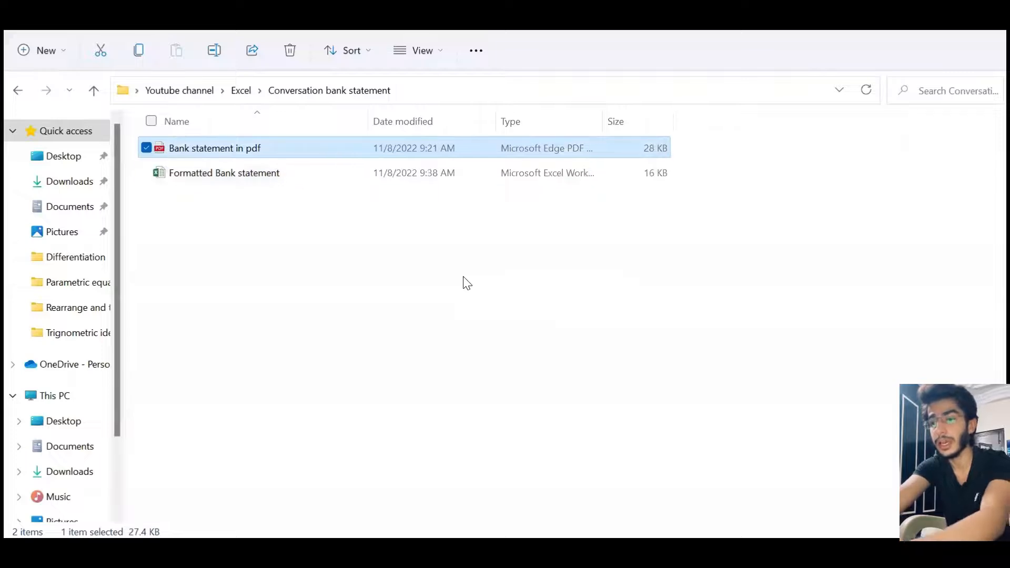
# Switch to Chrome, search for ilovepdf, and open the site's PDF to Excel converter
pyautogui.hotkey('alt', 'Tab')
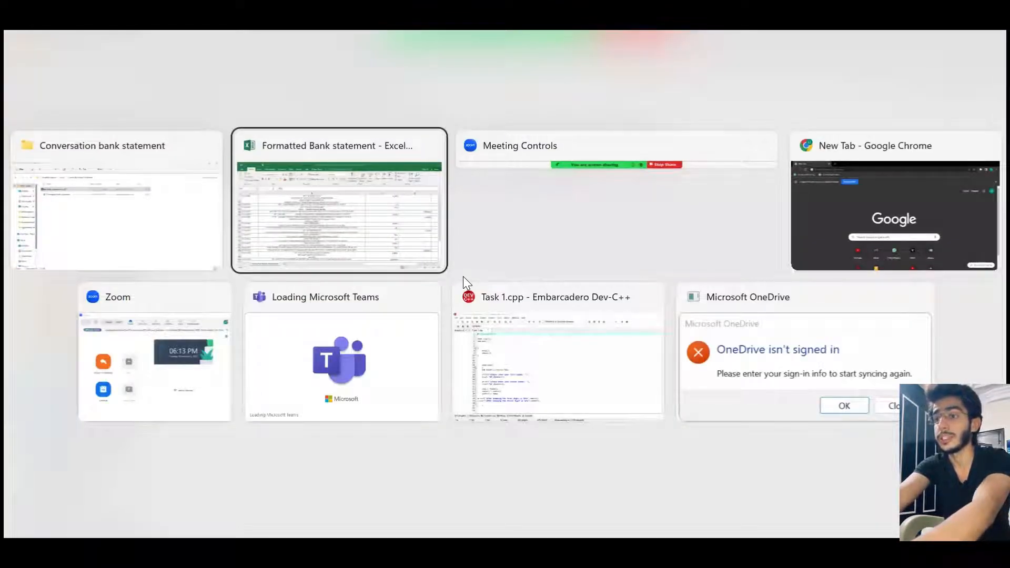
pyautogui.hotkey('alt', 'Right')
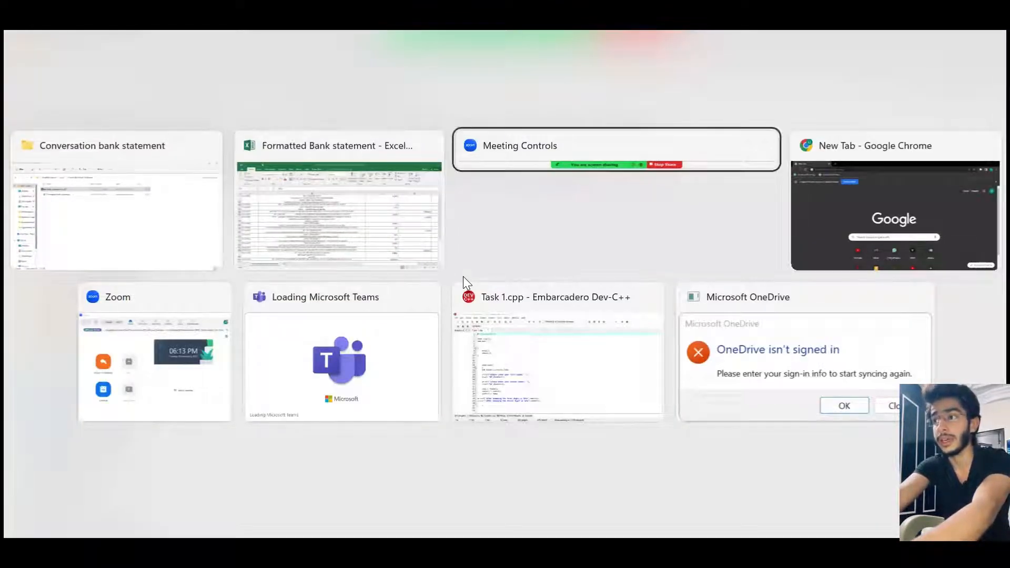
pyautogui.hotkey('alt', 'Right')
pyautogui.write('ILO')
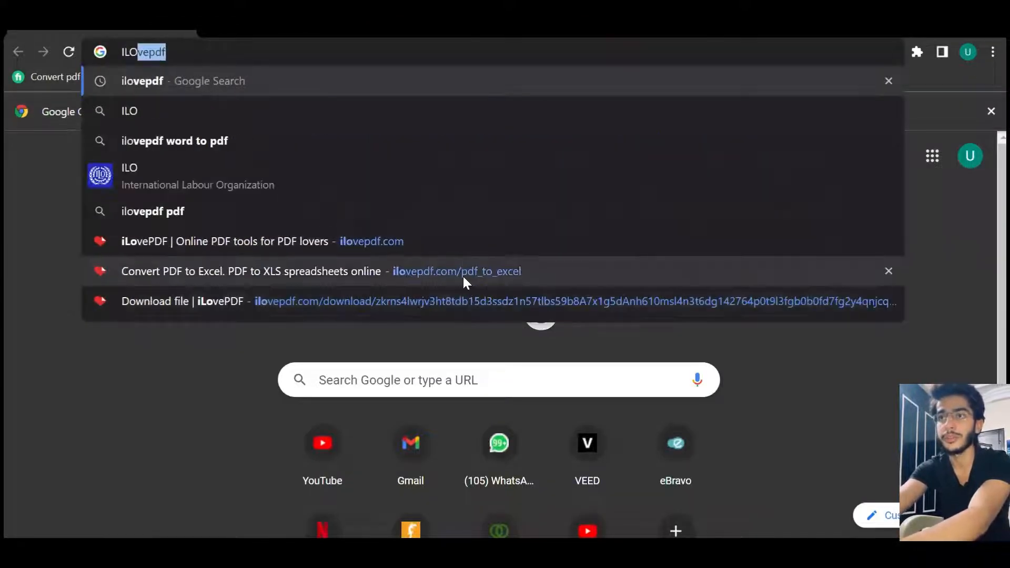
pyautogui.press('Return')
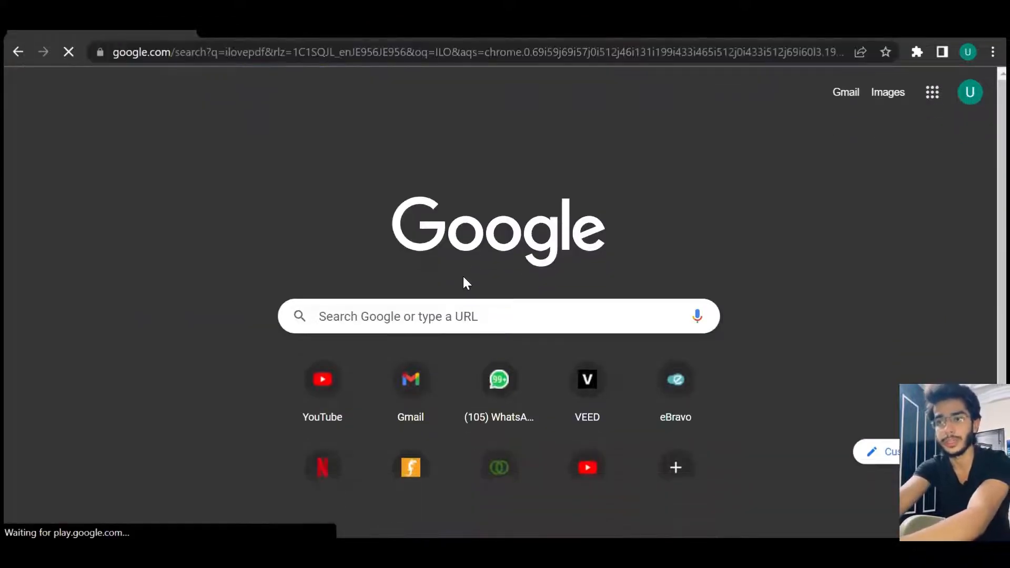
pyautogui.click(320, 242)
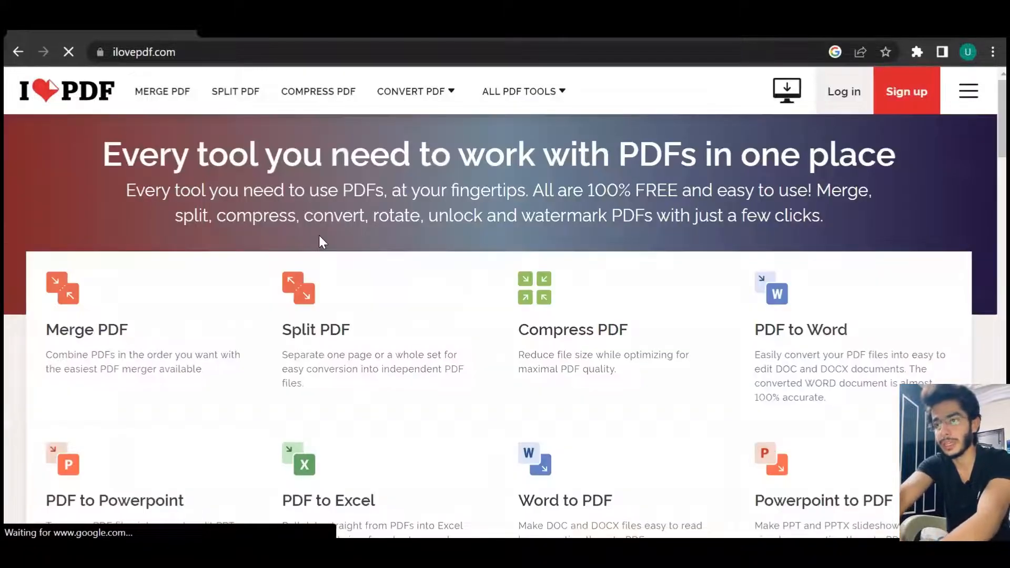
pyautogui.scroll(-1, 319, 240)
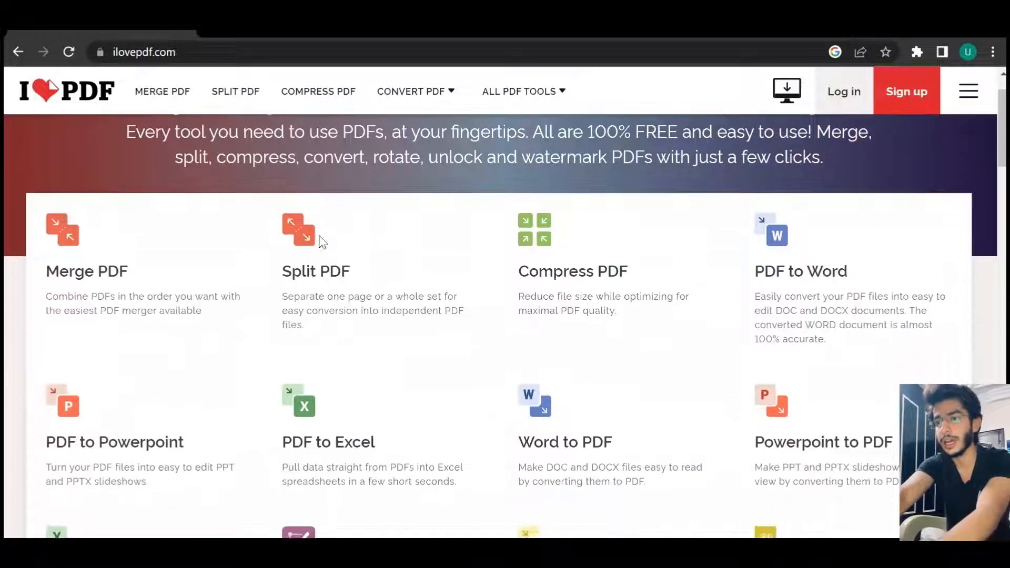
pyautogui.click(324, 433)
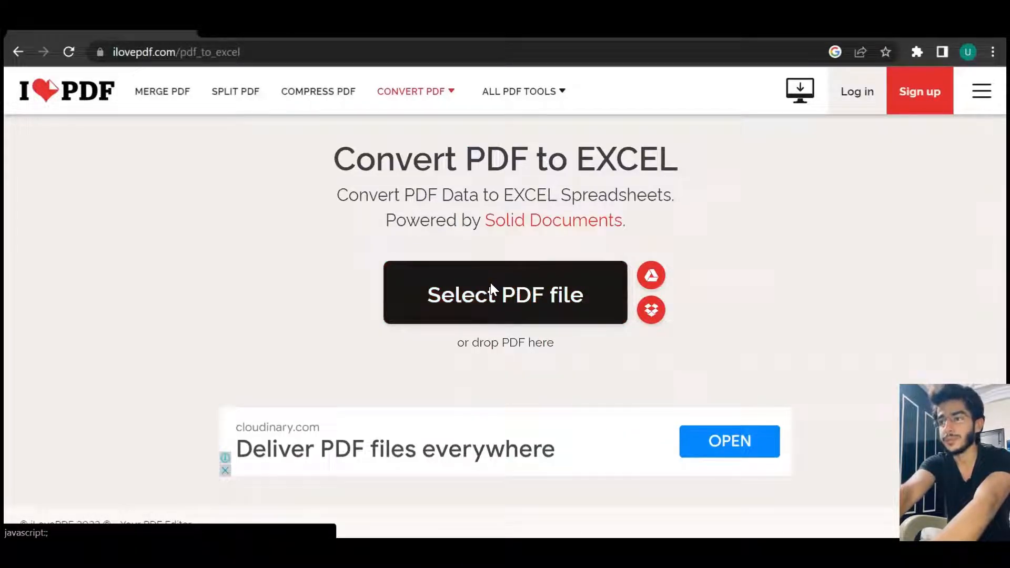
# Upload the Bank statement in pdf file to the PDF to Excel converter
pyautogui.click(492, 287)
pyautogui.click(268, 138)
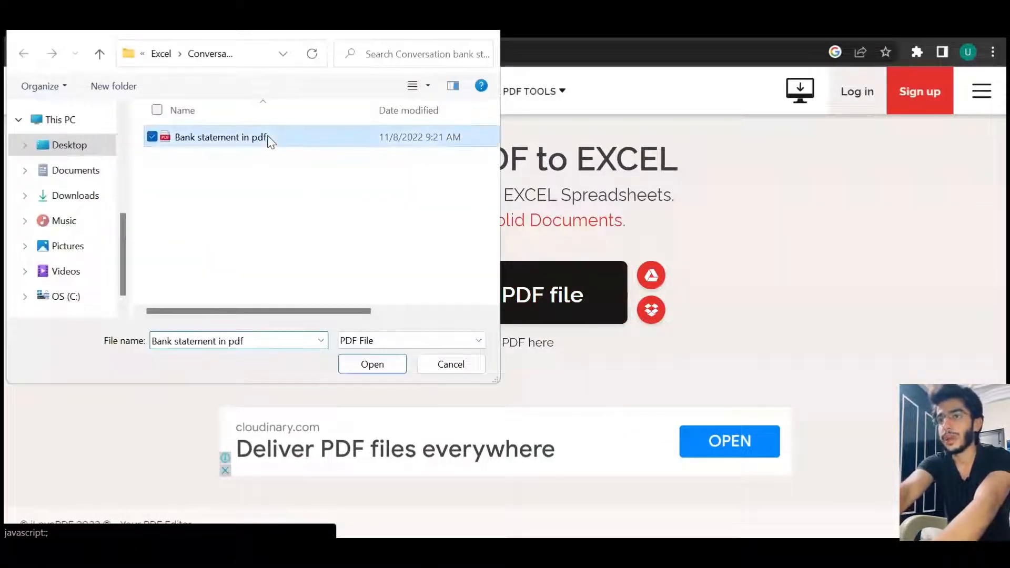
pyautogui.click(383, 363)
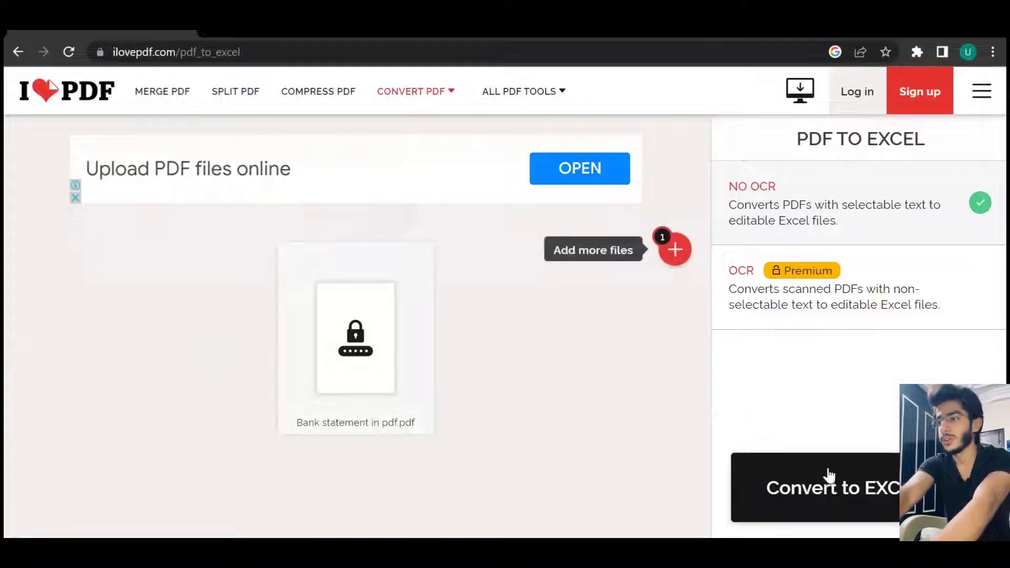
# Convert the uploaded statement to Excel without OCR, entering and submitting the PDF's password
pyautogui.click(829, 475)
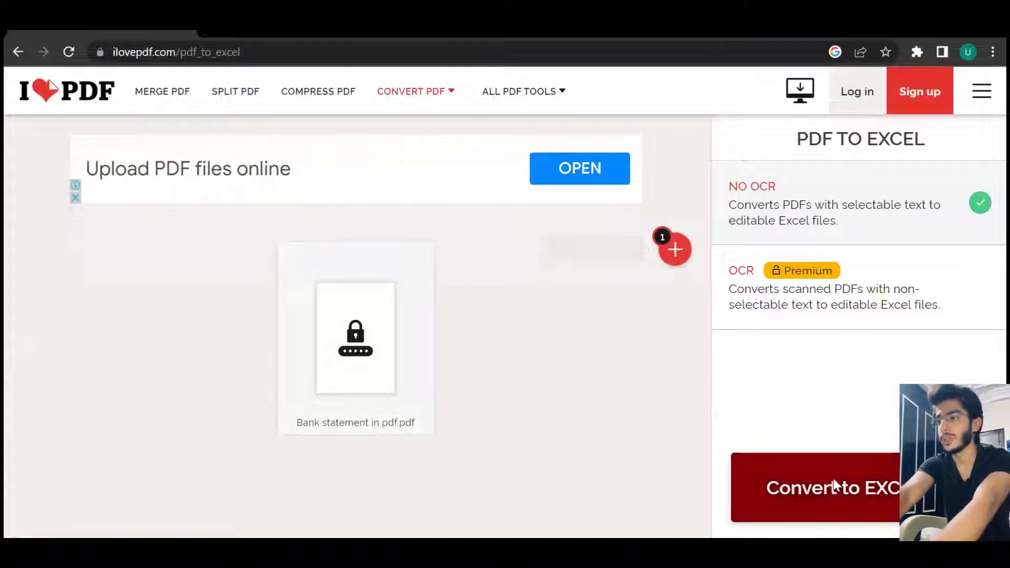
pyautogui.click(415, 381)
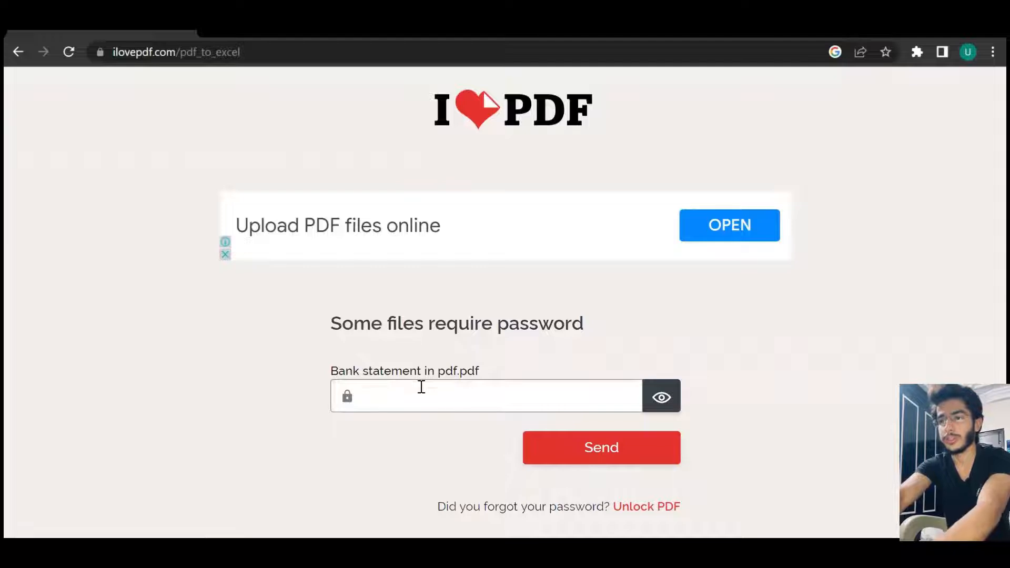
pyautogui.write('•••••••••••')
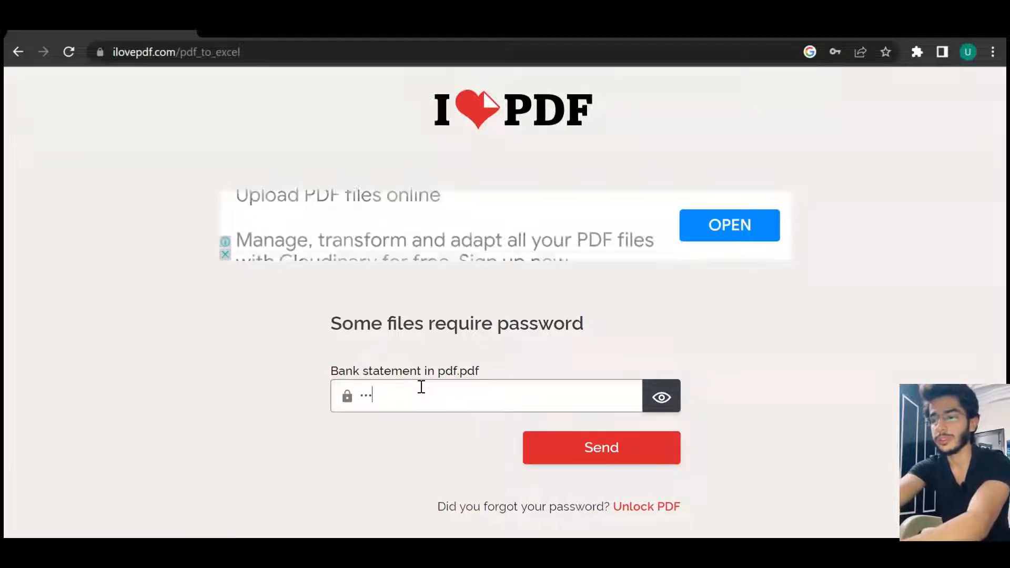
pyautogui.write('•••')
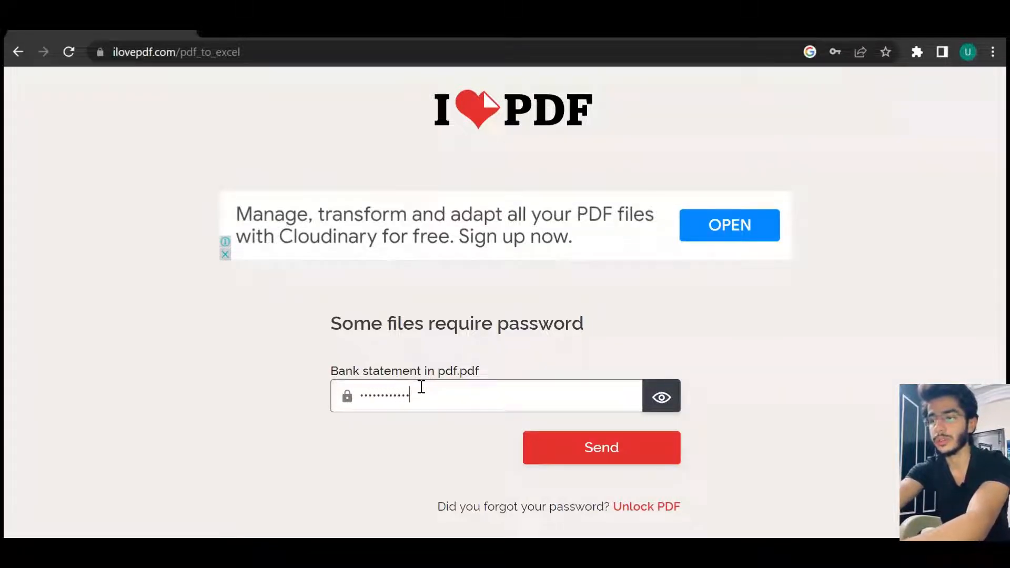
pyautogui.click(552, 445)
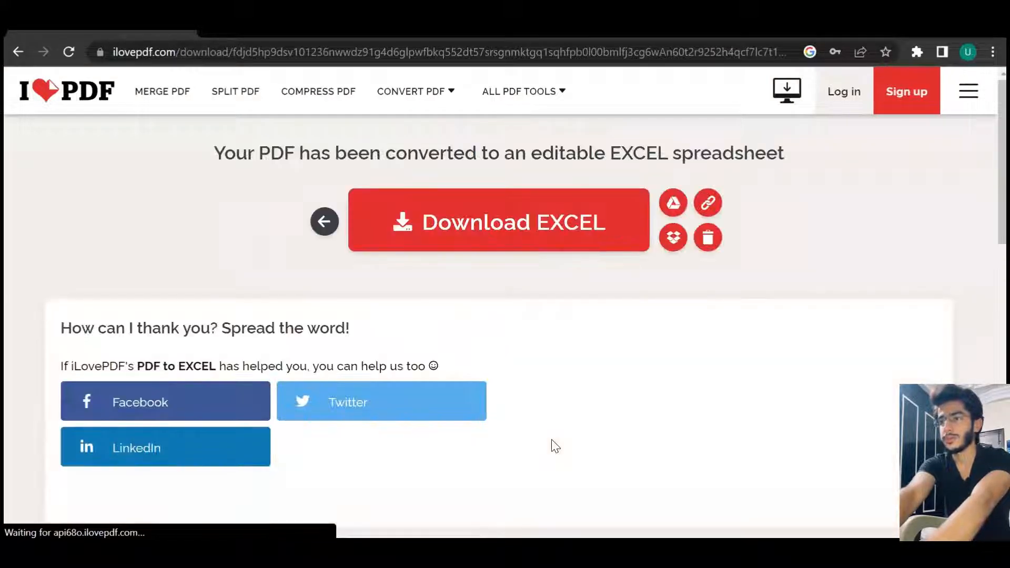
# Download the converted Excel file and open it
pyautogui.click(531, 221)
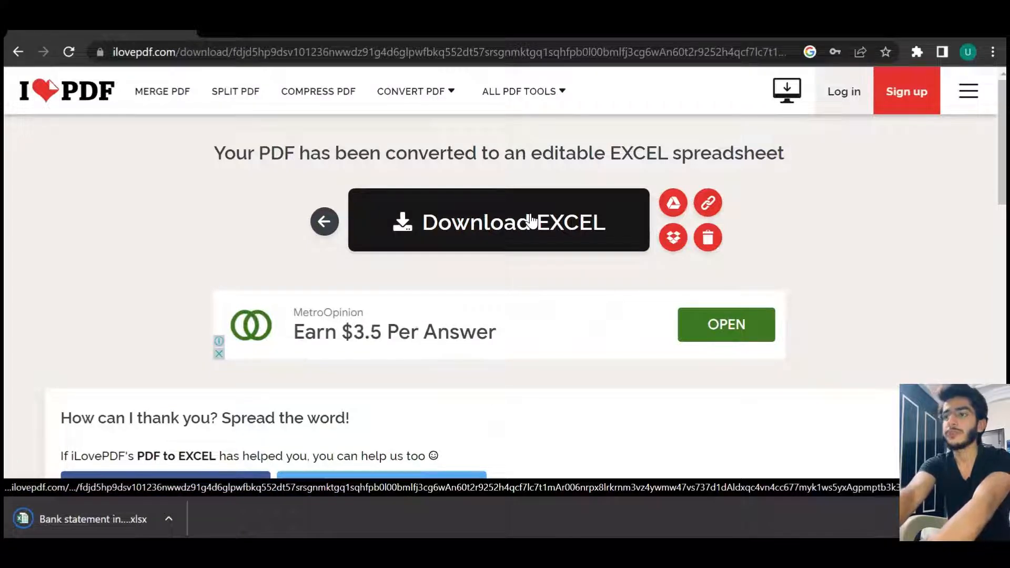
pyautogui.click(169, 519)
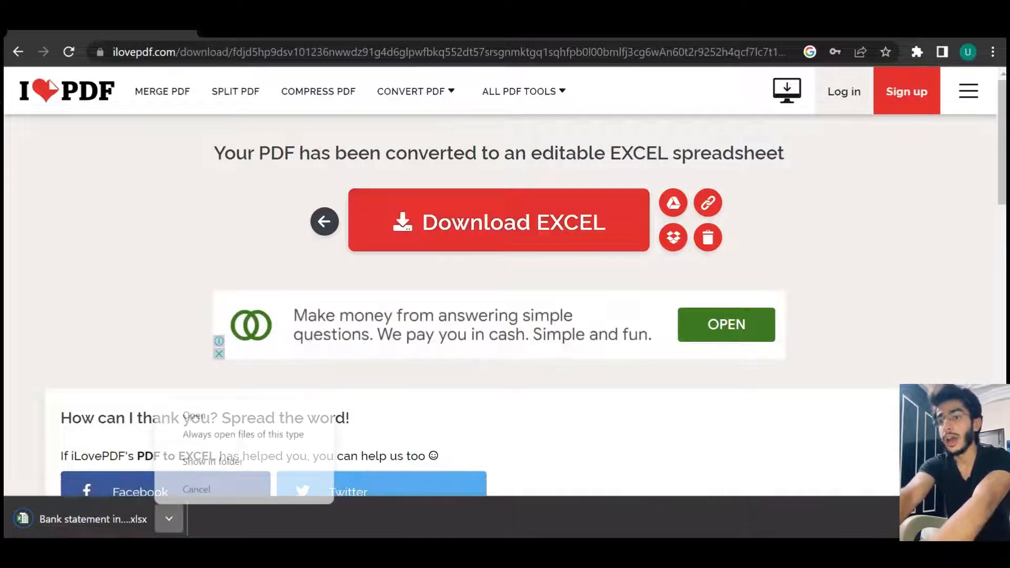
pyautogui.click(235, 418)
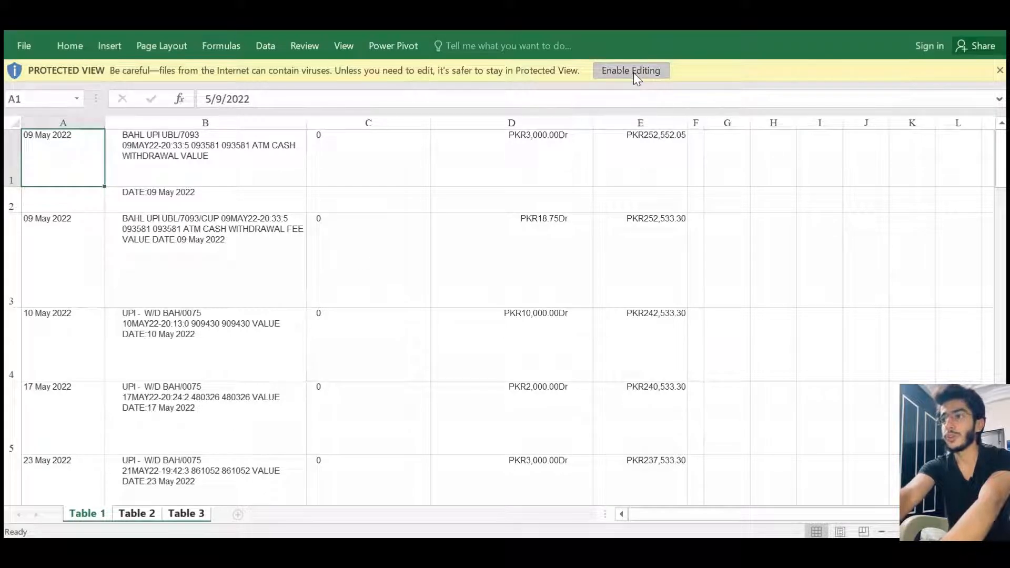
# Enable editing in the converted workbook and ungroup its sheets, leaving only Table 1 selected
pyautogui.click(633, 72)
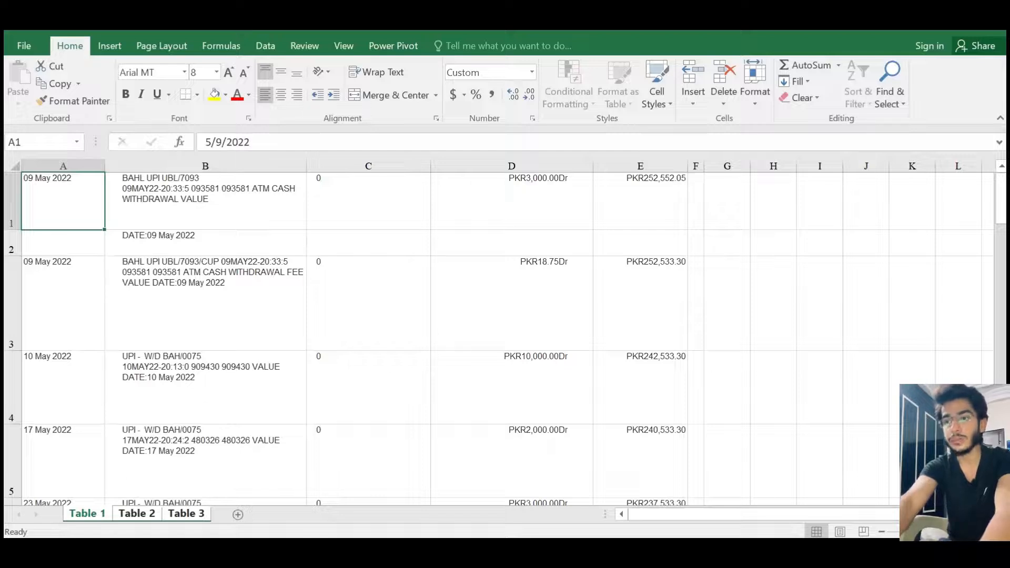
pyautogui.click(136, 514)
pyautogui.click(87, 514)
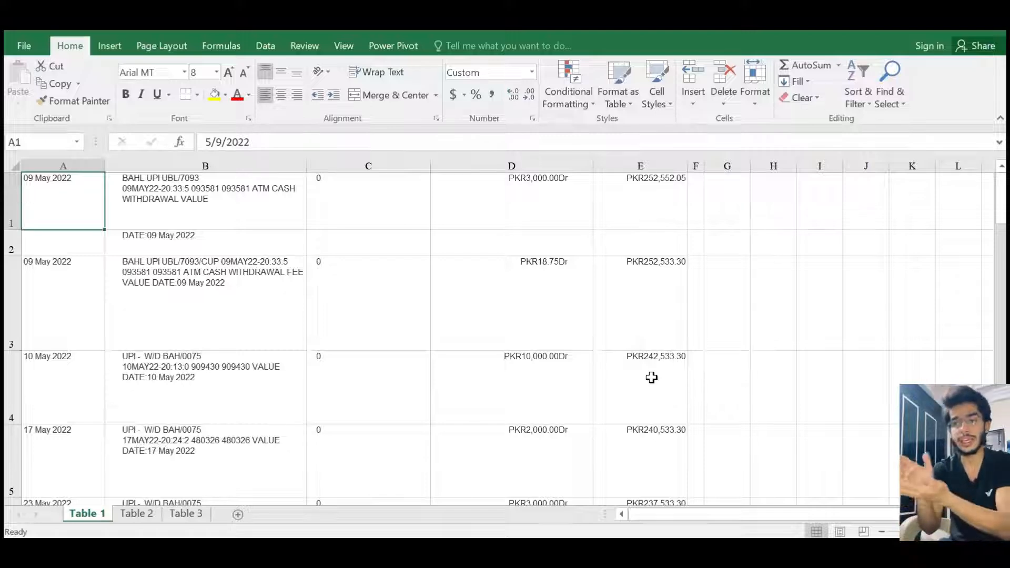
# Switch to the Formatted Bank statement workbook and view its header row for reference
pyautogui.hotkey('alt', 'Tab')
pyautogui.hotkey('alt', 'Tab')
pyautogui.hotkey('alt', 'Tab')
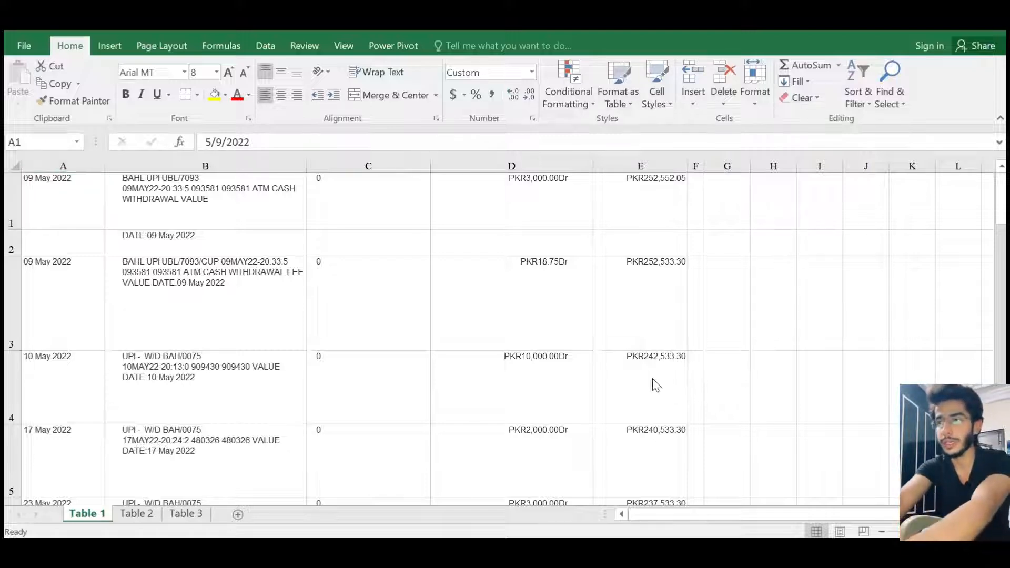
pyautogui.hotkey('ctrl', 'Left')
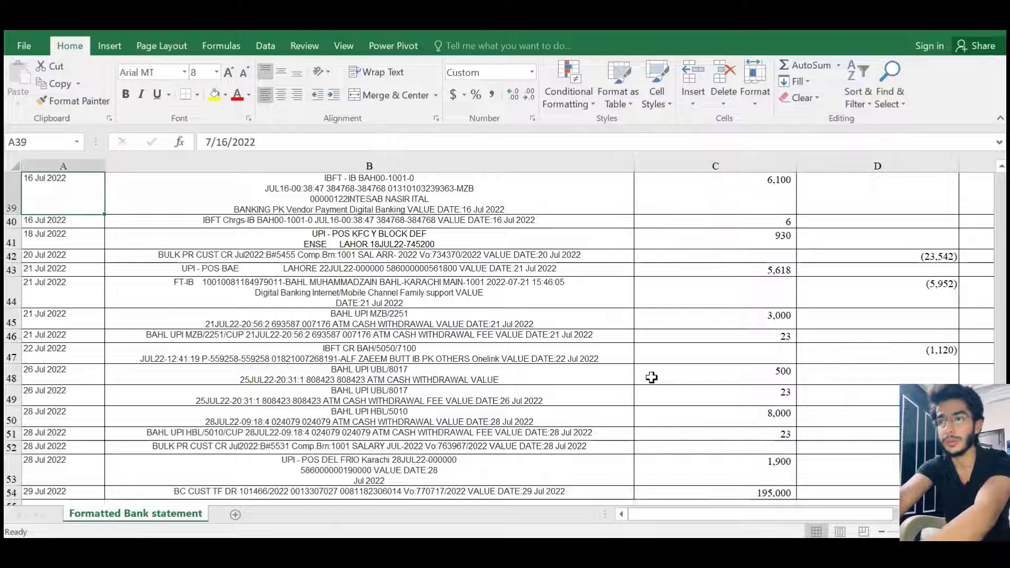
pyautogui.hotkey('ctrl', 'Up')
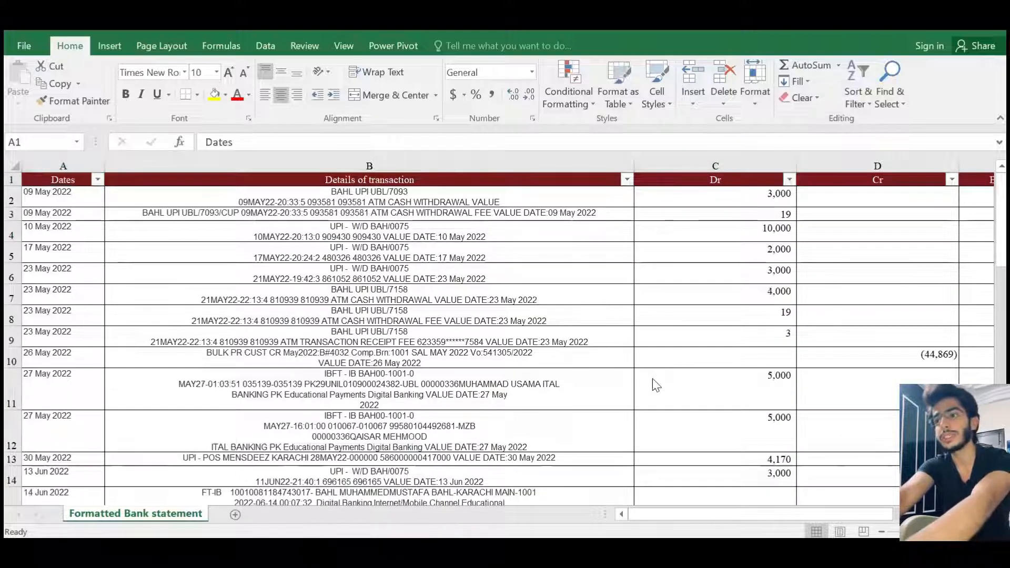
# Return to the converted workbook and insert a blank row above the first transaction on Table 1
pyautogui.hotkey('alt', 'Tab')
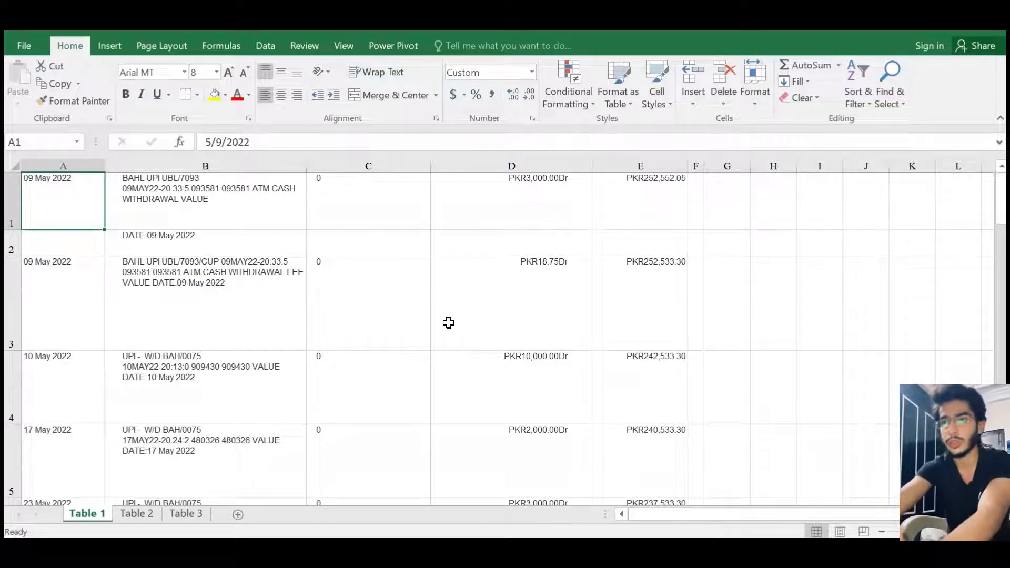
pyautogui.hotkey('shift', 'space')
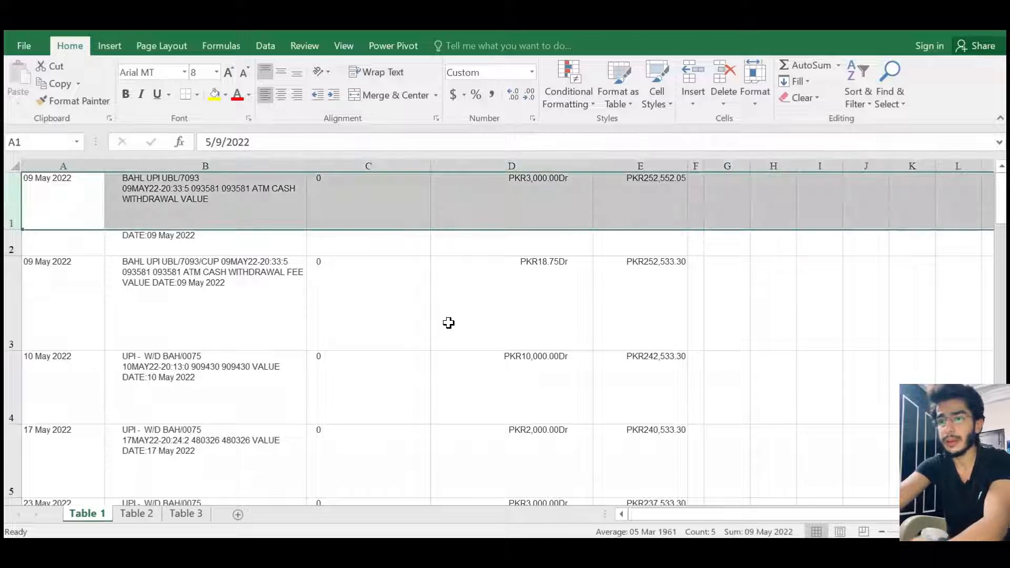
pyautogui.hotkey('ctrl', 'shift', '=')
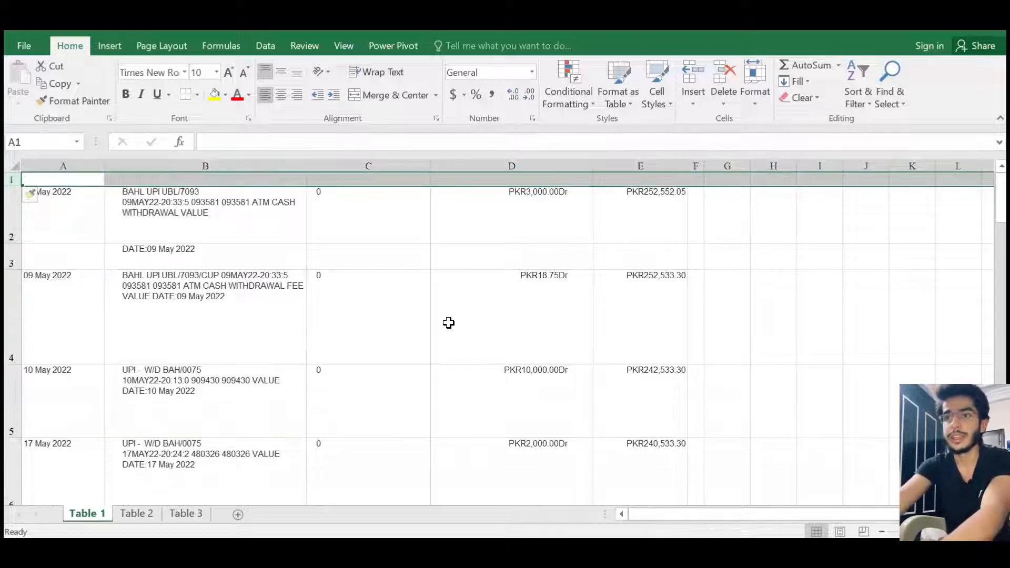
# Enter the header Date in cell A1 of Table 1
pyautogui.press('Down')
pyautogui.press('Down')
pyautogui.press('Up')
pyautogui.press('Up')
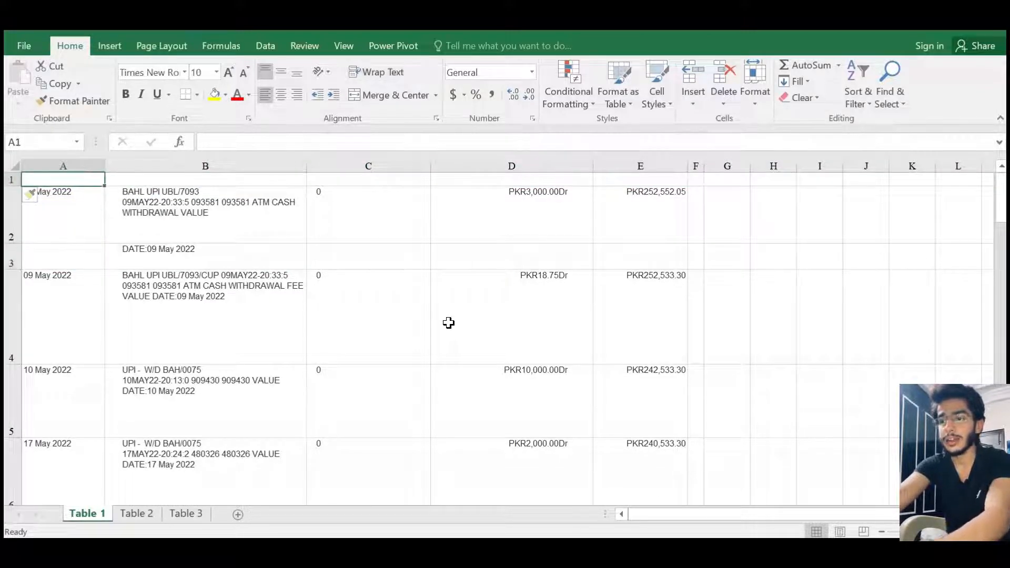
pyautogui.write('dATE')
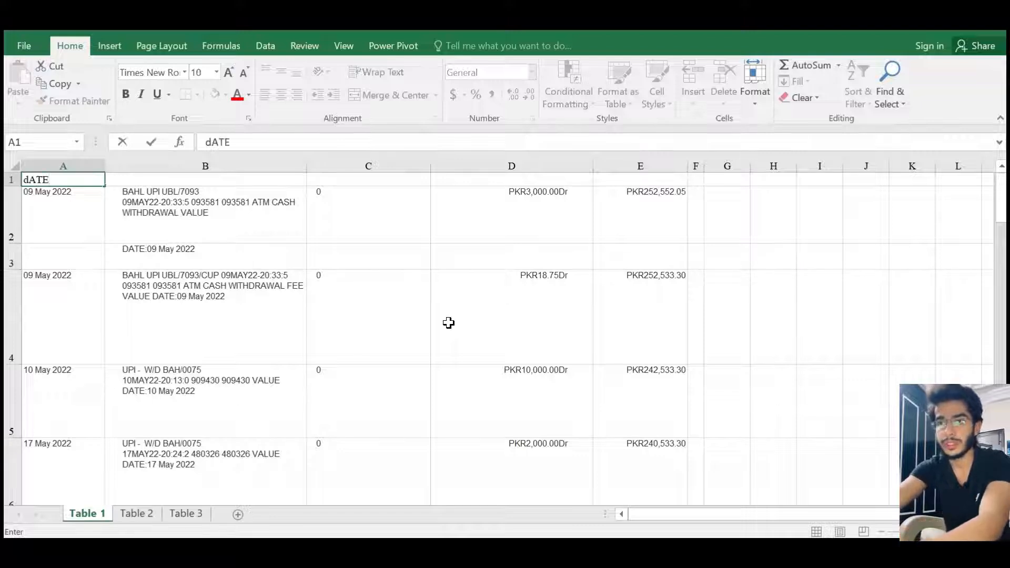
pyautogui.hotkey('ctrl', 'Return')
pyautogui.press('Down')
pyautogui.press('Up')
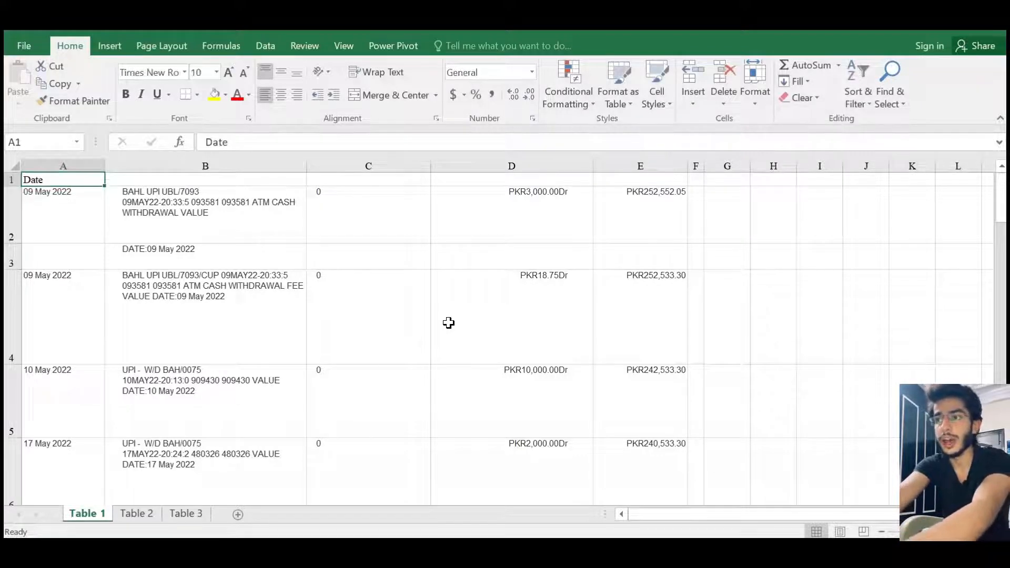
# Compare the first transaction row of Table 1 with the layout in the Formatted Bank statement workbook
pyautogui.hotkey('alt', 'Tab')
pyautogui.press('Down')
pyautogui.press('Right')
pyautogui.hotkey('alt', 'Tab')
pyautogui.press('Down')
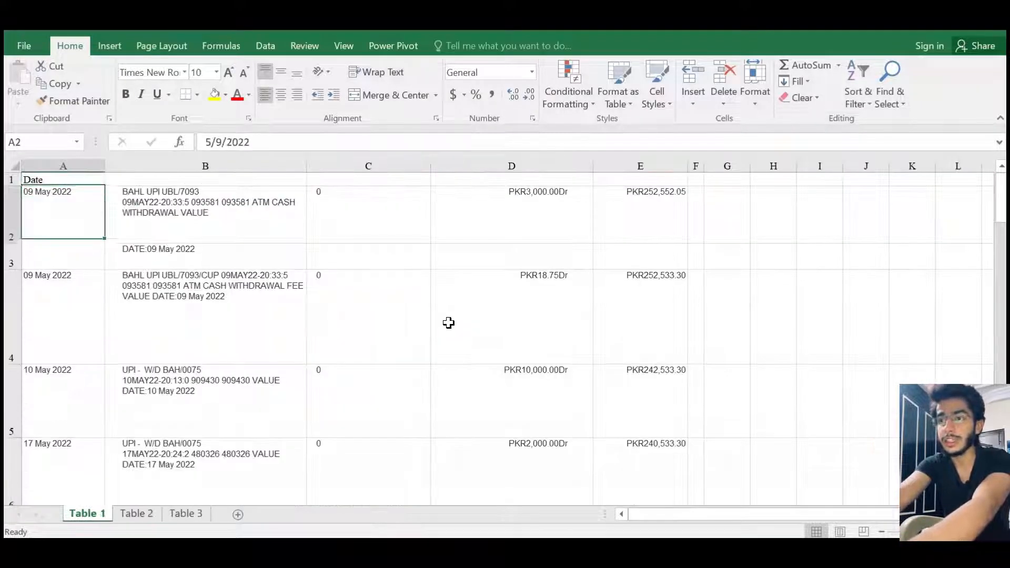
pyautogui.press('Right')
pyautogui.press('Right')
pyautogui.press('Right')
pyautogui.press('Left')
pyautogui.press('Left')
# Switch to the Formatted Bank statement workbook and examine its Details of transaction, Dr, Cr and Balance columns
pyautogui.hotkey('alt', 'Tab')
pyautogui.press('Down')
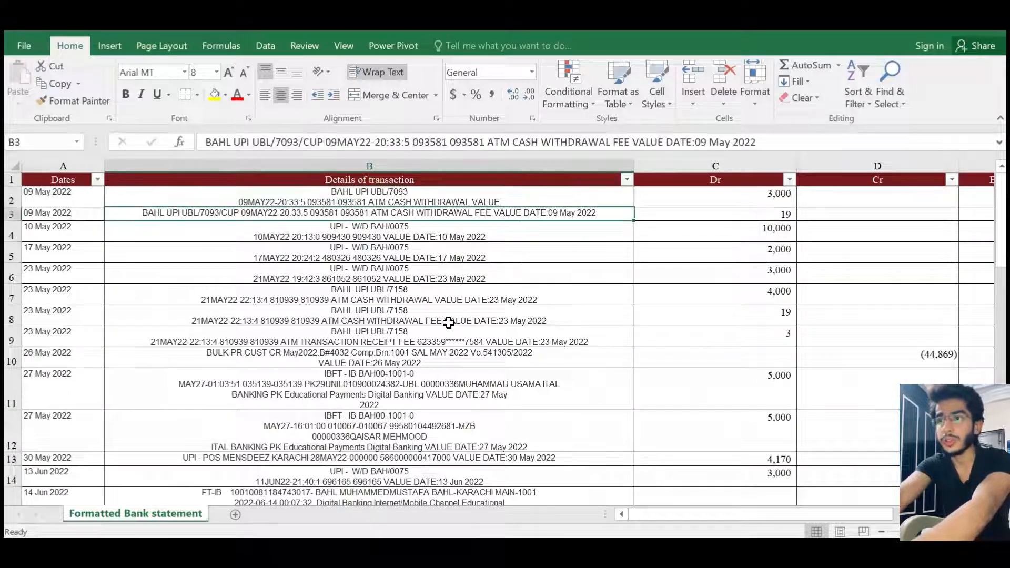
pyautogui.press('Up')
pyautogui.press('Up')
pyautogui.press('Right')
pyautogui.press('Right')
pyautogui.press('Down')
pyautogui.press('Left')
pyautogui.press('Right')
pyautogui.press('Right')
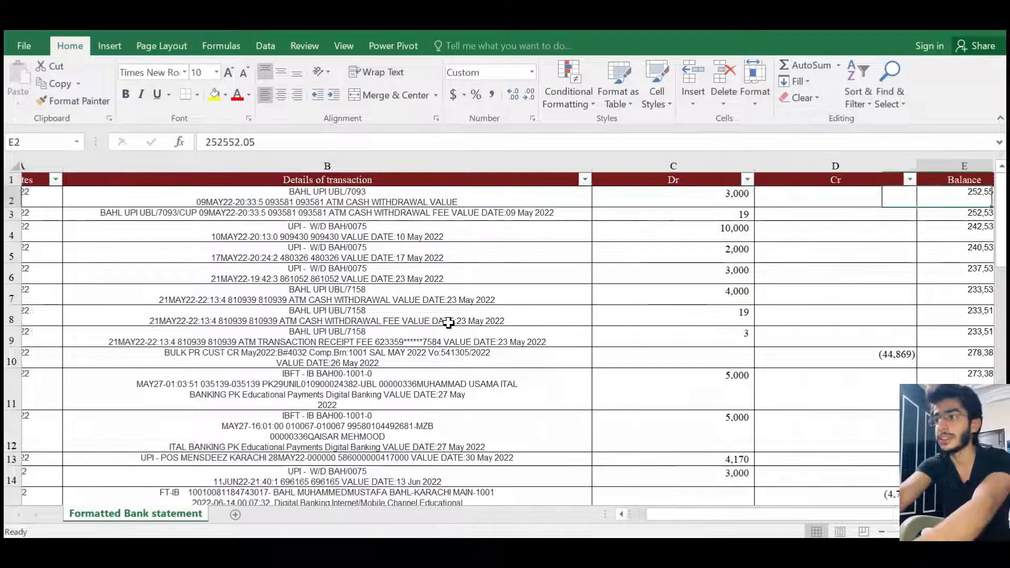
pyautogui.press('Left')
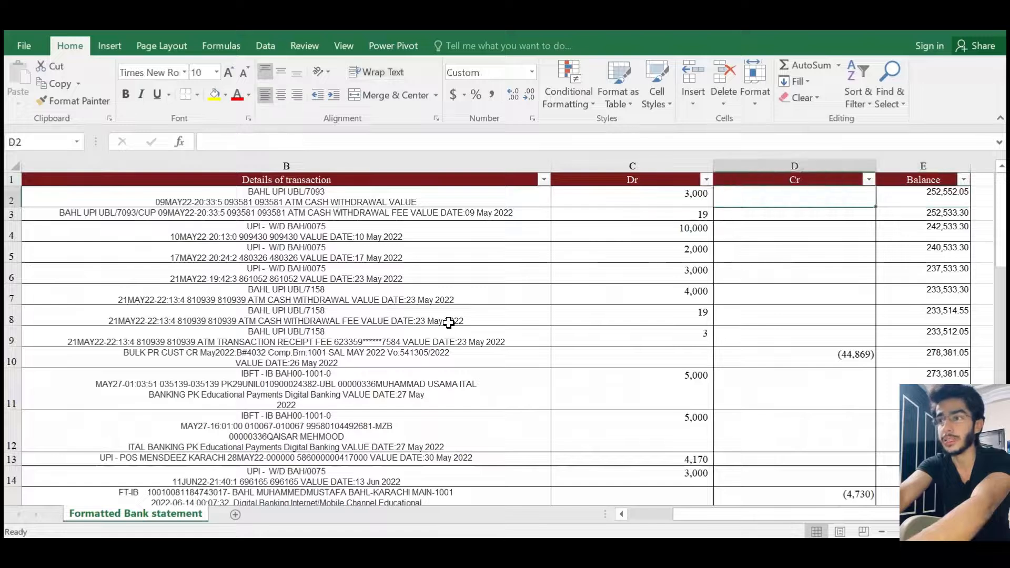
pyautogui.press('Left')
pyautogui.press('Down')
pyautogui.press('Down')
pyautogui.press('Up')
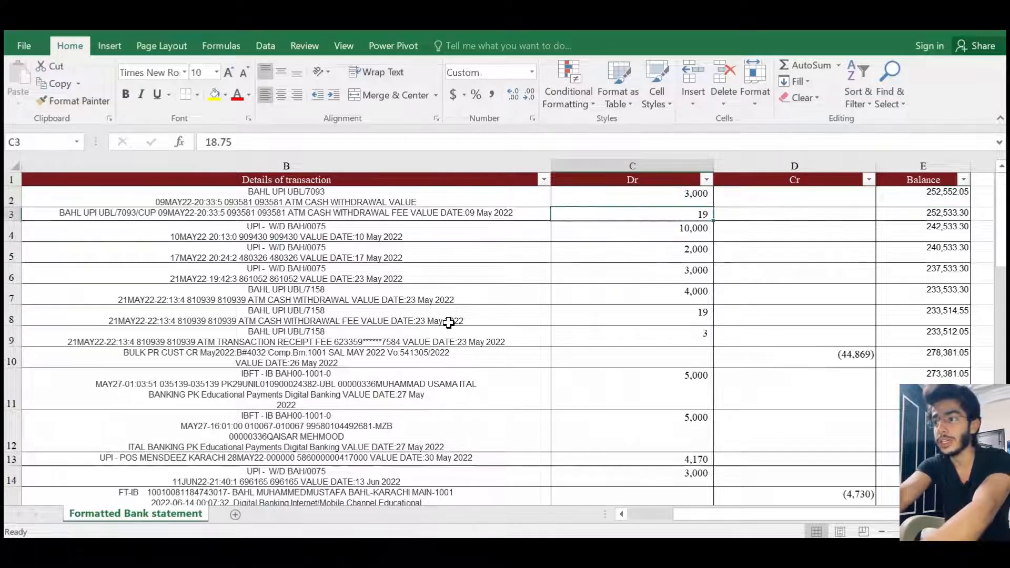
# Examine how debit and credit amounts are separated between the Dr and Cr columns, with the balance beside them
pyautogui.press('Down')
pyautogui.press('Down')
pyautogui.press('Down')
pyautogui.press('Down')
pyautogui.press('Down')
pyautogui.press('Down')
pyautogui.press('Down')
pyautogui.press('Down')
pyautogui.press('Down')
pyautogui.press('Right')
pyautogui.press('Up')
pyautogui.press('Left')
pyautogui.press('Up')
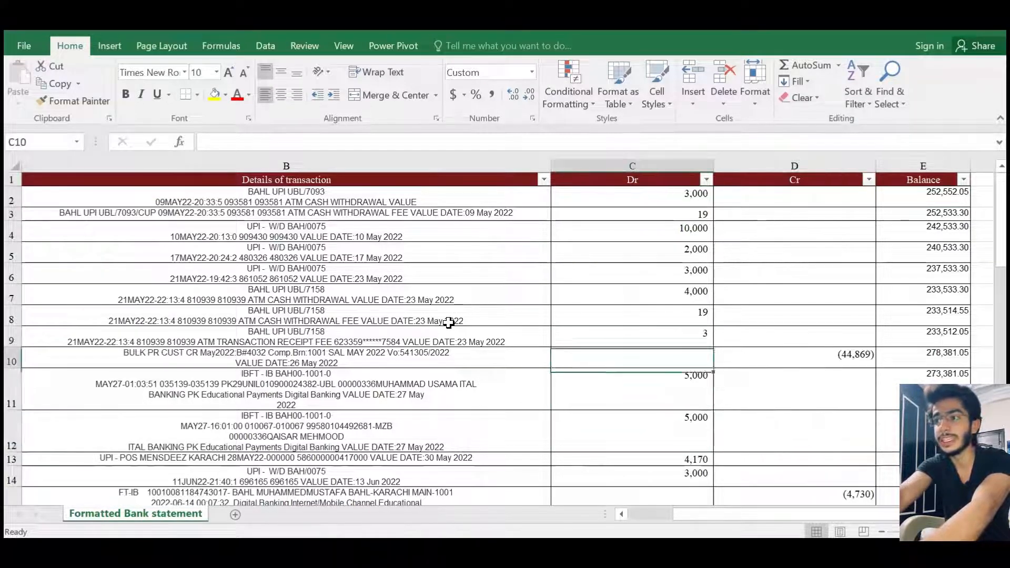
pyautogui.press('Right')
pyautogui.press('Up')
pyautogui.press('Right')
pyautogui.press('Up')
pyautogui.press('Up')
pyautogui.press('Up')
pyautogui.press('Up')
pyautogui.press('Up')
pyautogui.press('Up')
pyautogui.press('Up')
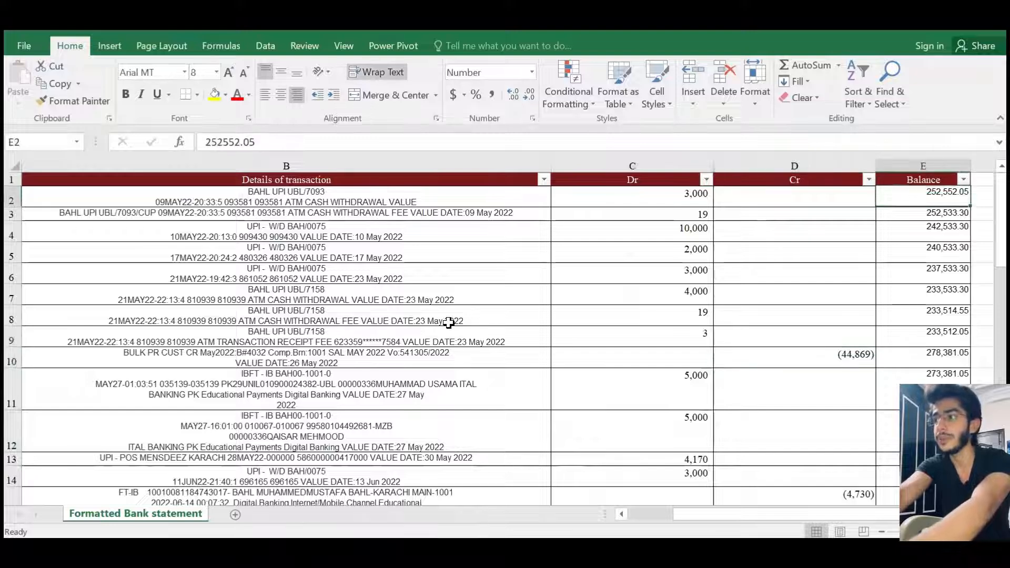
# Return to the converted workbook and inspect the split transaction detail in row 3 of Table 1
pyautogui.hotkey('alt', 'Tab')
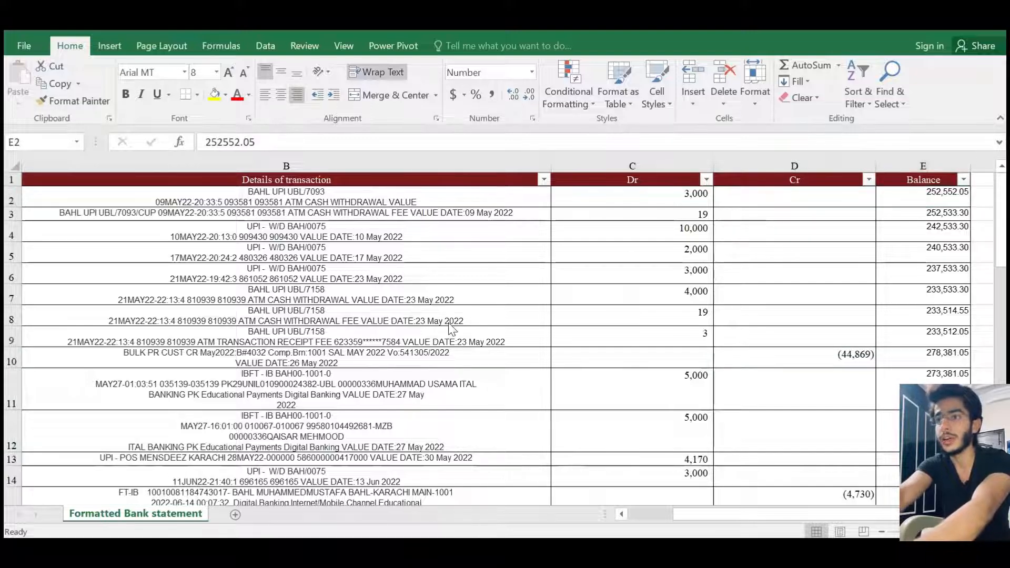
pyautogui.press('Right')
pyautogui.press('Right')
pyautogui.press('Down')
pyautogui.press('Left')
pyautogui.press('Left')
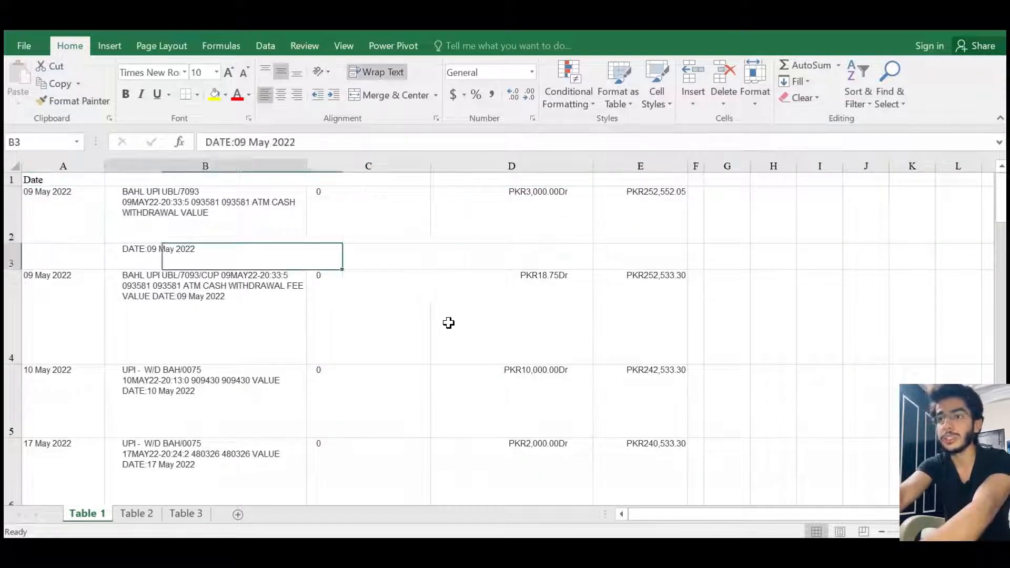
pyautogui.press('Left')
# Switch to the Formatted Bank statement workbook and check how each transaction's date, details and debit share one row
pyautogui.hotkey('alt', 'Tab')
pyautogui.press('Left')
pyautogui.press('Left')
pyautogui.press('Left')
pyautogui.press('Left')
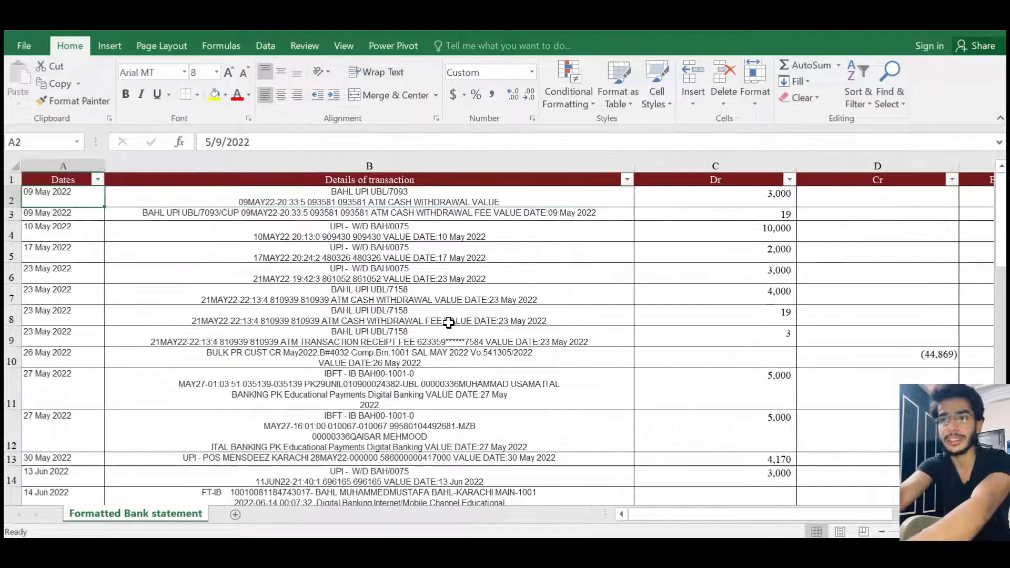
pyautogui.press('Right')
pyautogui.press('Right')
pyautogui.press('Down')
pyautogui.press('Up')
pyautogui.press('Left')
# Return to the converted workbook and examine the undated leftover row beneath the first transaction on Table 1
pyautogui.hotkey('alt', 'Tab')
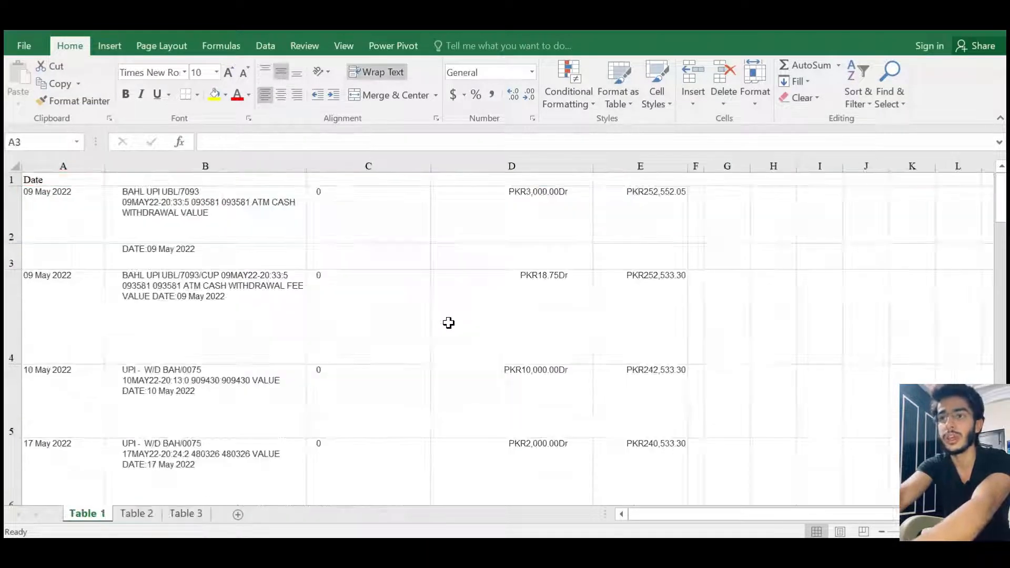
pyautogui.press('Down')
pyautogui.press('Right')
pyautogui.press('Up')
pyautogui.press('Up')
pyautogui.press('Down')
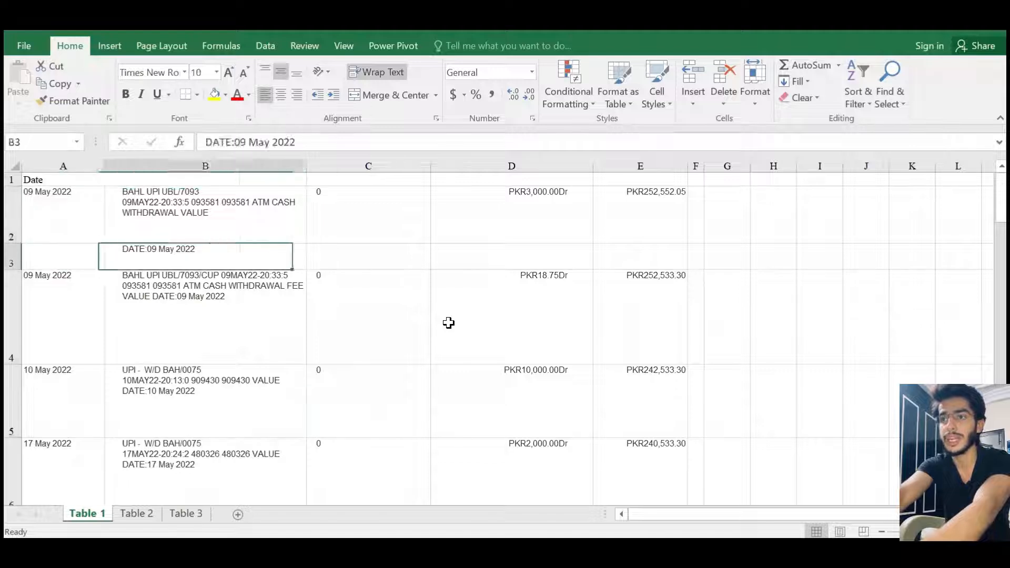
pyautogui.press('Right')
pyautogui.press('Left')
pyautogui.press('Left')
pyautogui.press('Down')
pyautogui.press('Right')
pyautogui.press('Up')
pyautogui.press('Left')
pyautogui.press('Up')
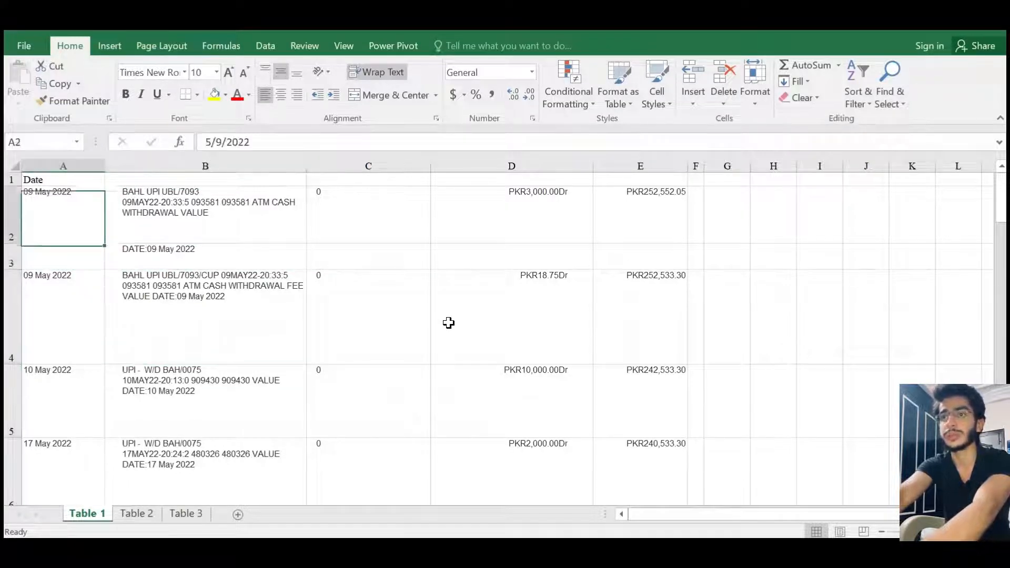
# Apply a filter to the whole data range of Table 1, from cell A1 to its last used cell
pyautogui.press('Up')
pyautogui.hotkey('ctrl', 'shift', 'End')
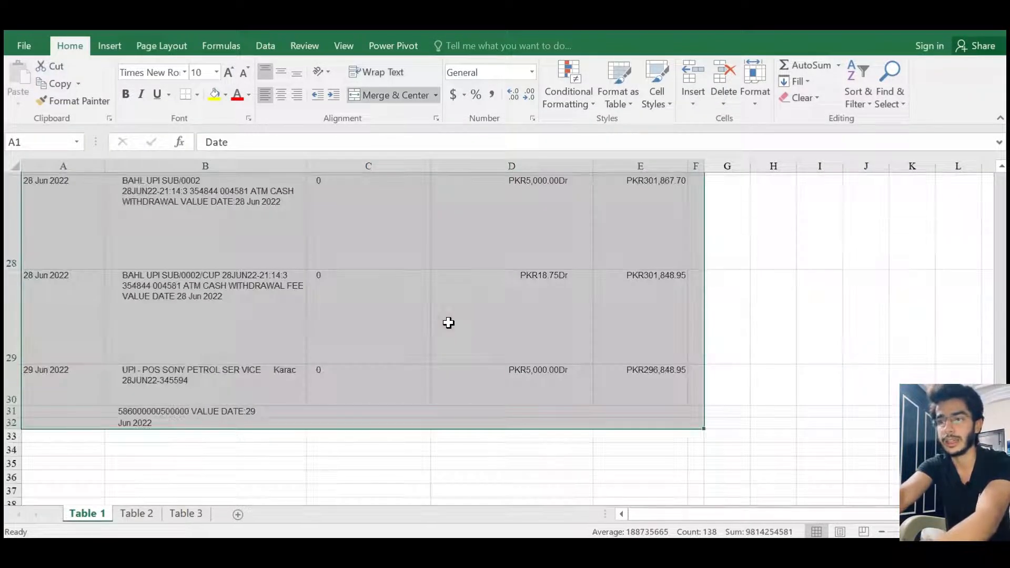
pyautogui.hotkey('alt', 'a')
pyautogui.press('t')
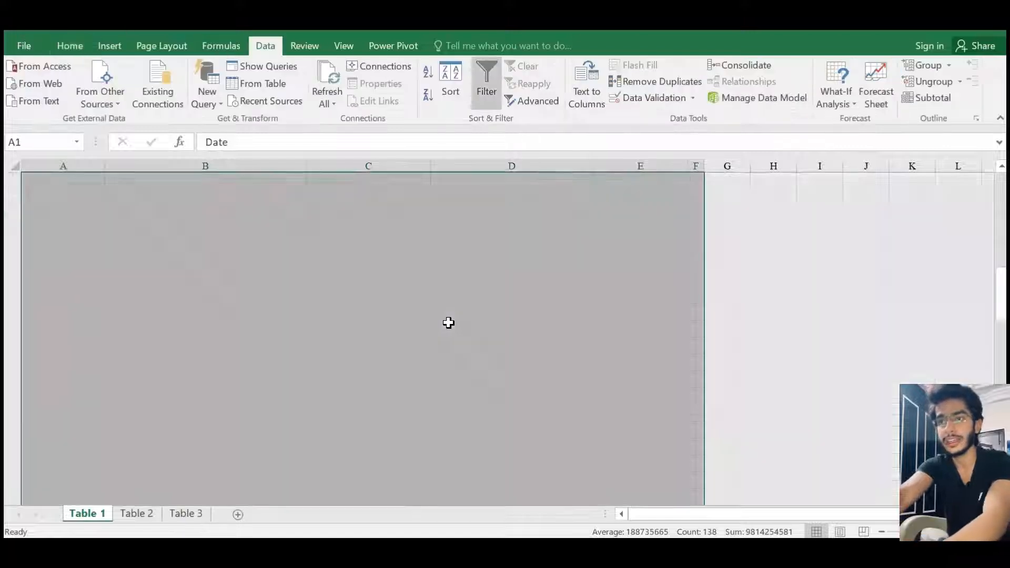
# Filter the Date column to show only rows with blank dates
pyautogui.hotkey('ctrl', 'Home')
pyautogui.press('Down')
pyautogui.press('Down')
pyautogui.press('Up')
pyautogui.press('Up')
pyautogui.hotkey('alt', 'Down')
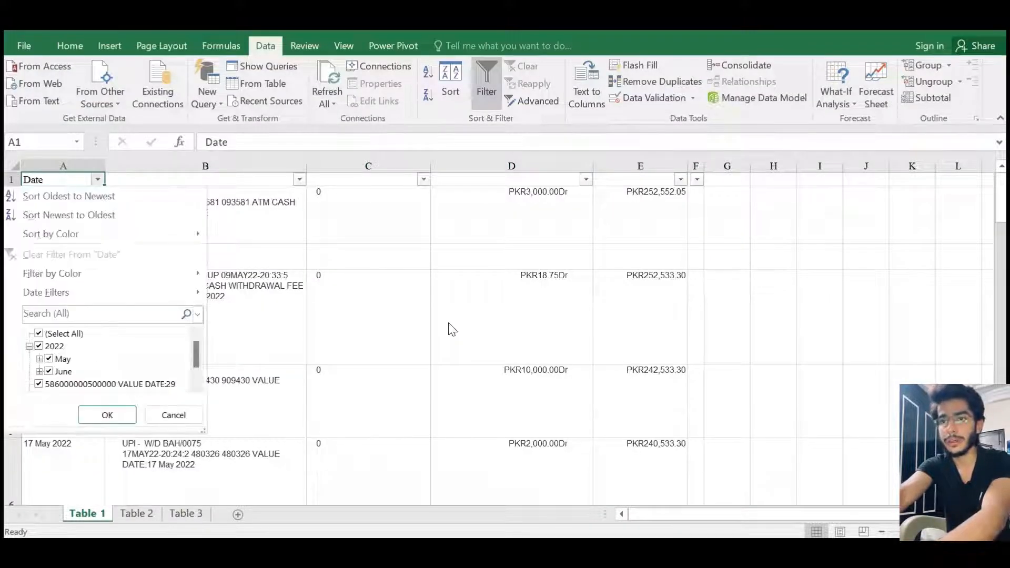
pyautogui.press('Down')
pyautogui.press('space')
pyautogui.press('Down')
pyautogui.press('Down')
pyautogui.press('Down')
pyautogui.press('Down')
pyautogui.press('Down')
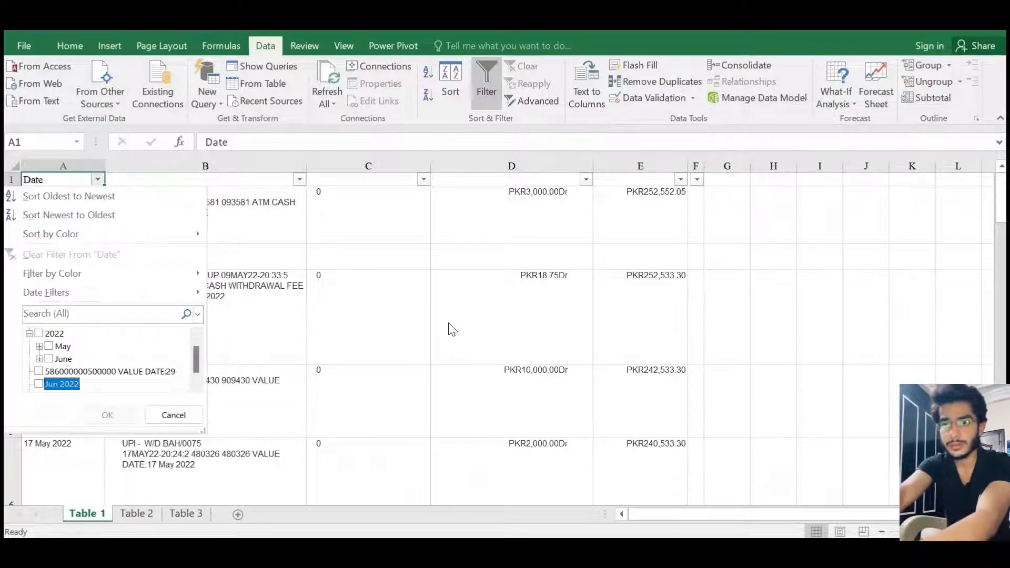
pyautogui.press('Down')
pyautogui.press('space')
pyautogui.press('Return')
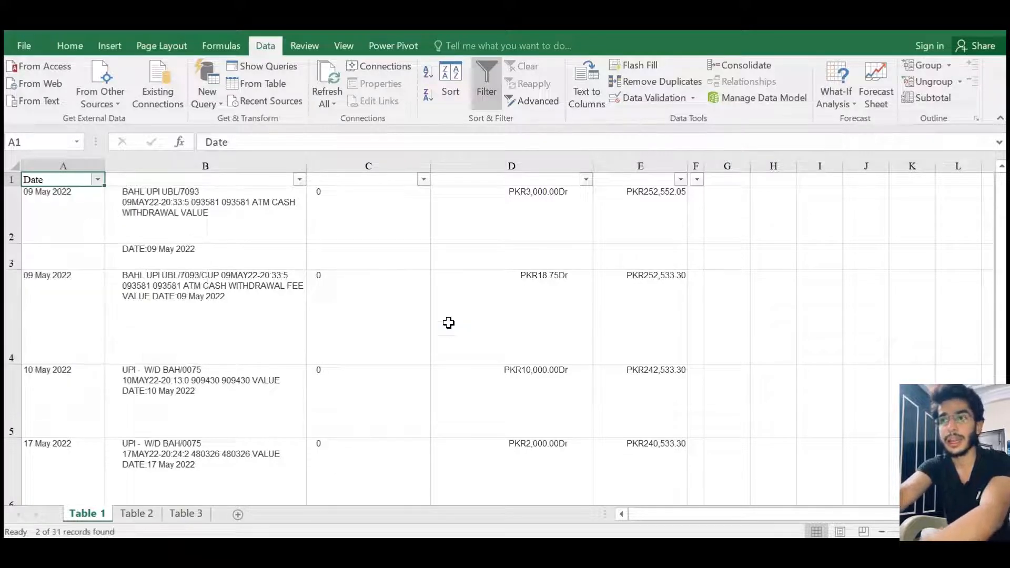
# Delete the visible blank-date rows 3 and 18, and clear the Date filter
pyautogui.press('Down')
pyautogui.hotkey('shift', 'space')
pyautogui.hotkey('shift', 'Down')
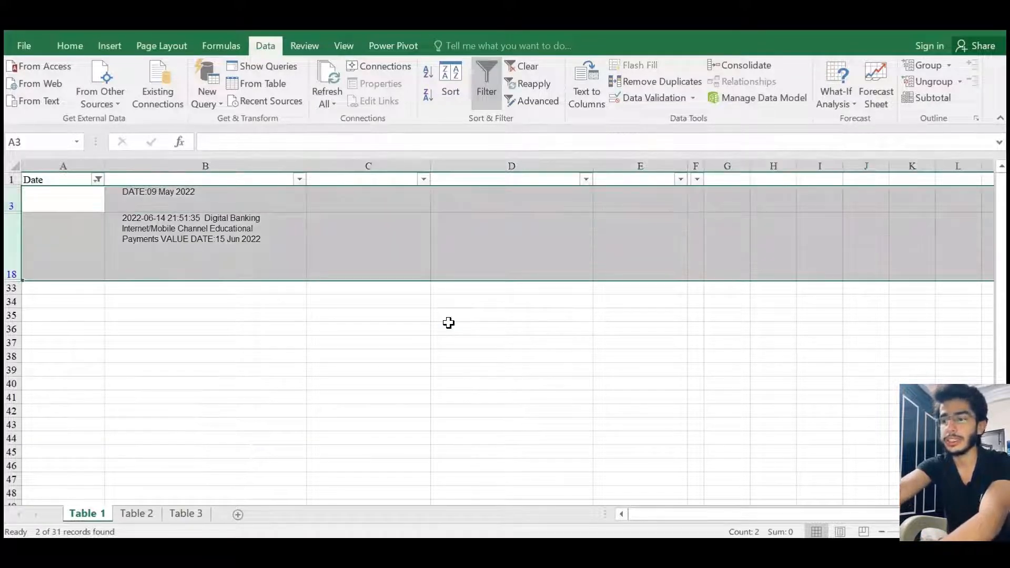
pyautogui.press('alt')
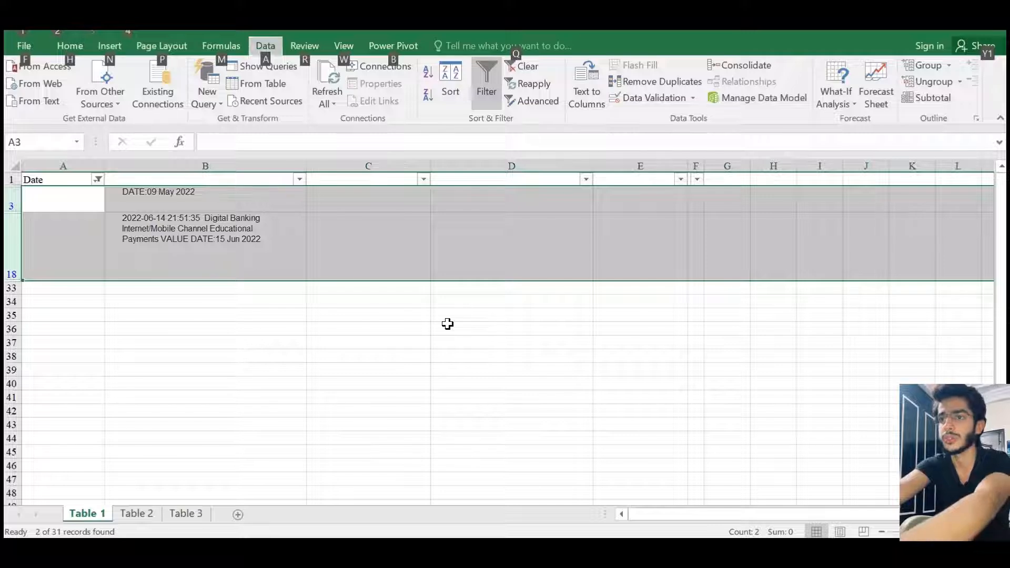
pyautogui.hotkey('alt', ';')
pyautogui.hotkey('ctrl', '-')
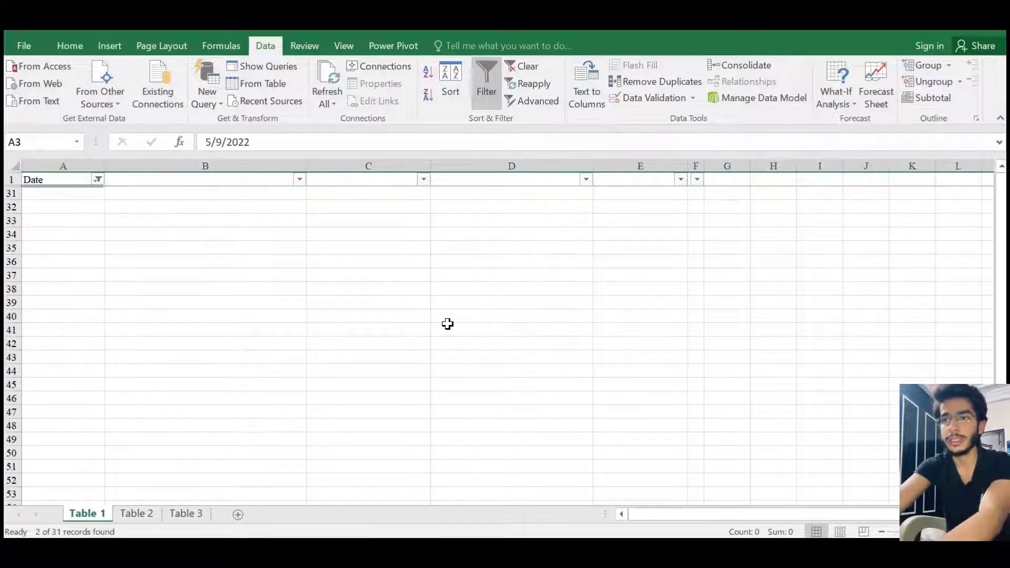
pyautogui.hotkey('alt', 'a')
pyautogui.press('c')
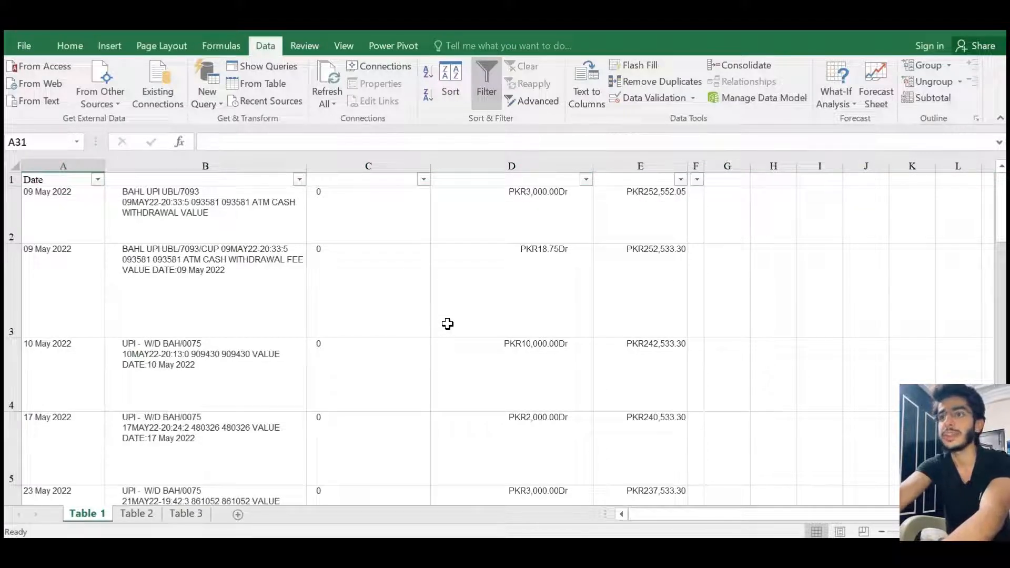
# Review the start and end of Table 1 for remaining stray detail rows
pyautogui.press('Down')
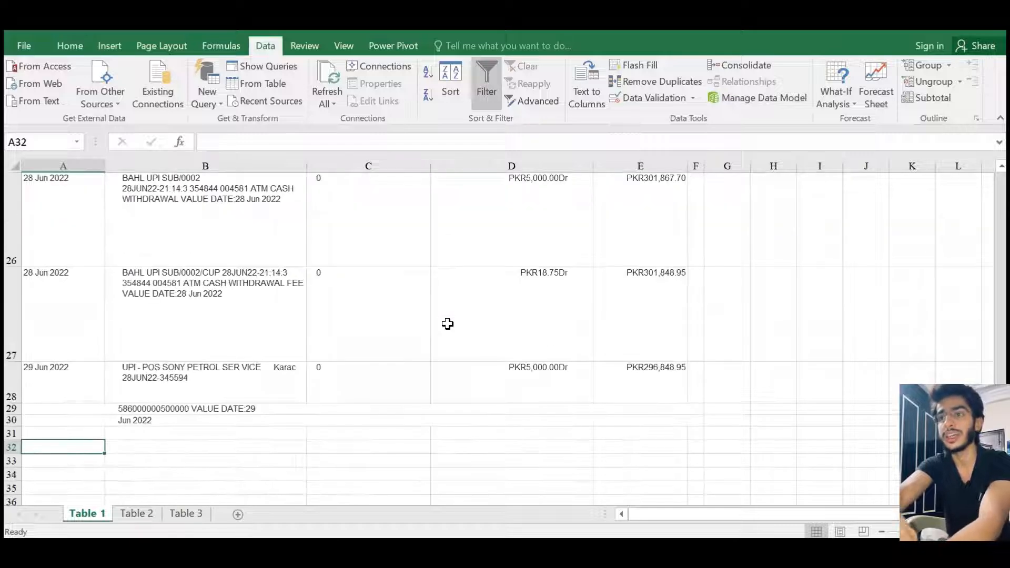
pyautogui.press('Up')
pyautogui.press('Up')
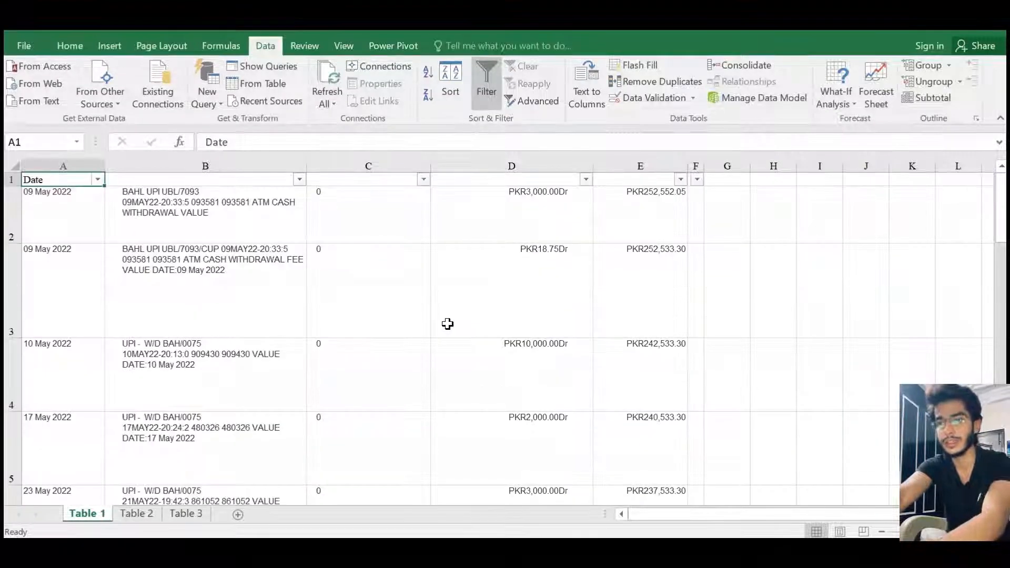
pyautogui.hotkey('ctrl', 'shift', 'End')
pyautogui.hotkey('ctrl', 'Home')
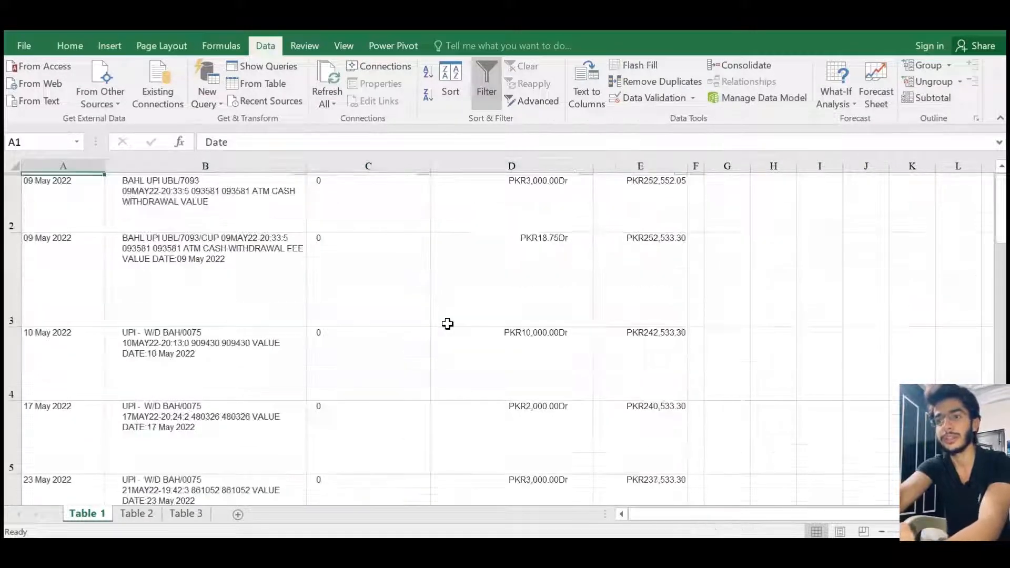
pyautogui.press('Down')
pyautogui.press('Down')
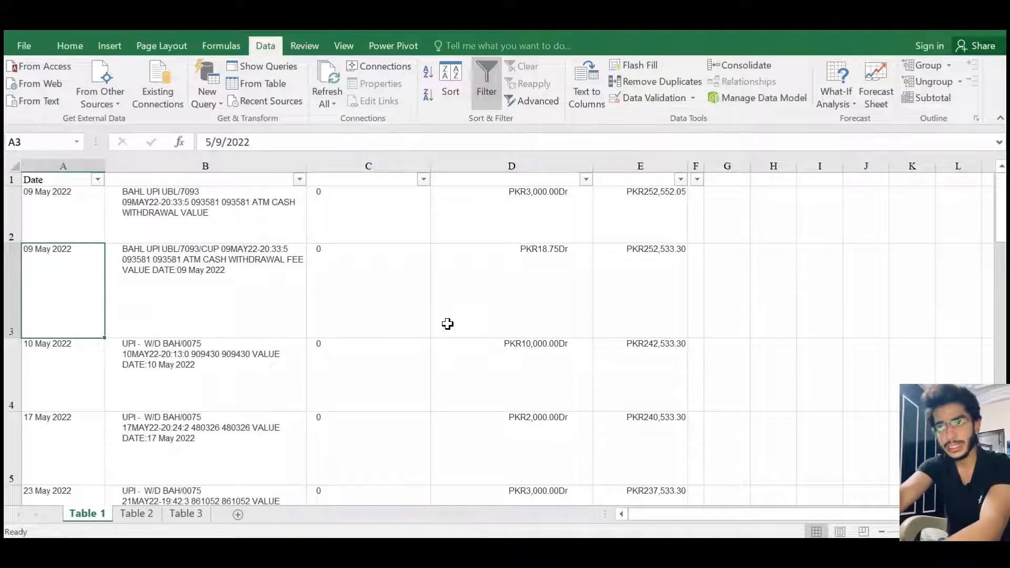
pyautogui.press('Right')
pyautogui.press('Up')
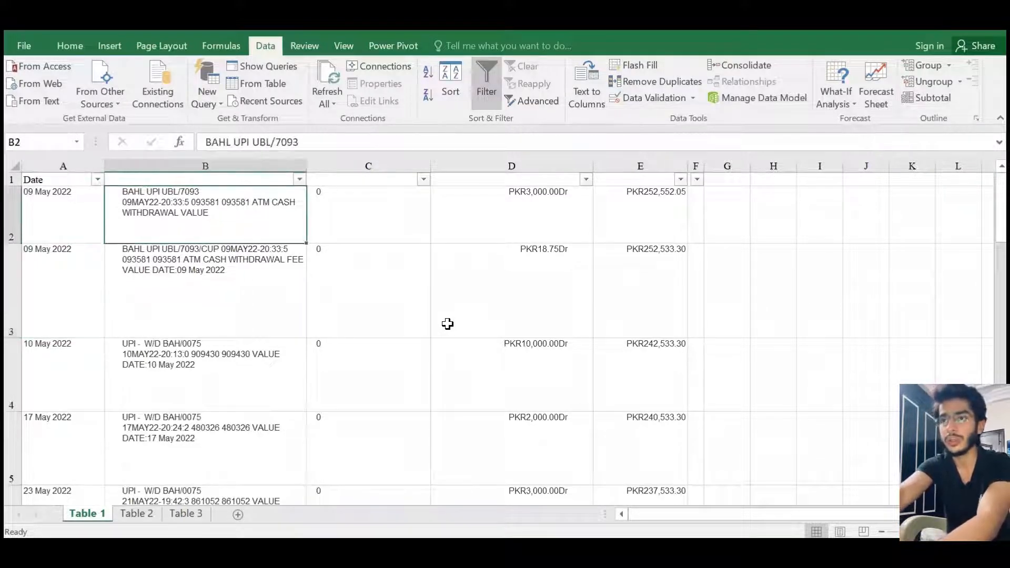
pyautogui.press('Down')
pyautogui.press('Left')
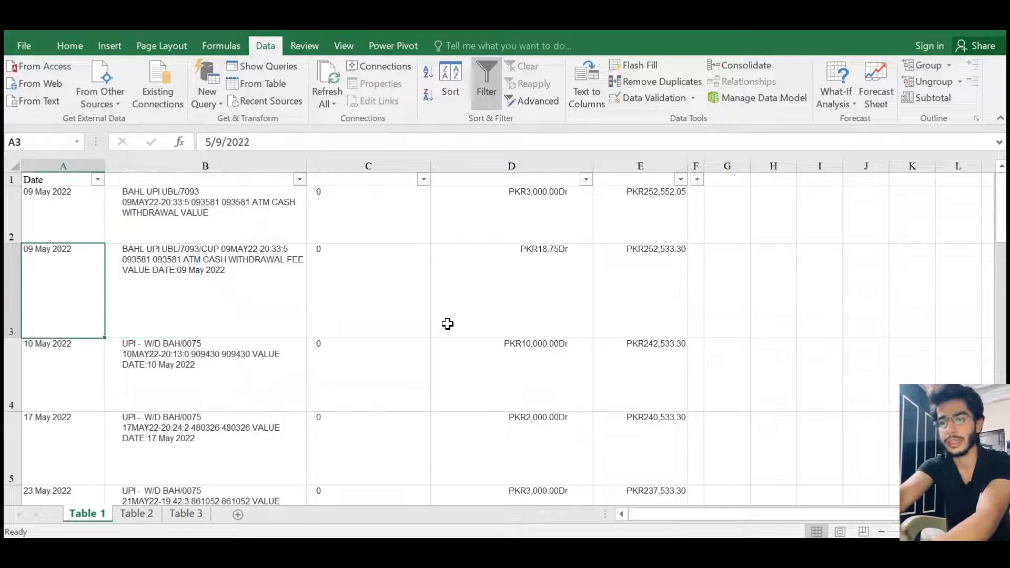
pyautogui.hotkey('ctrl', 'a')
pyautogui.press('Down')
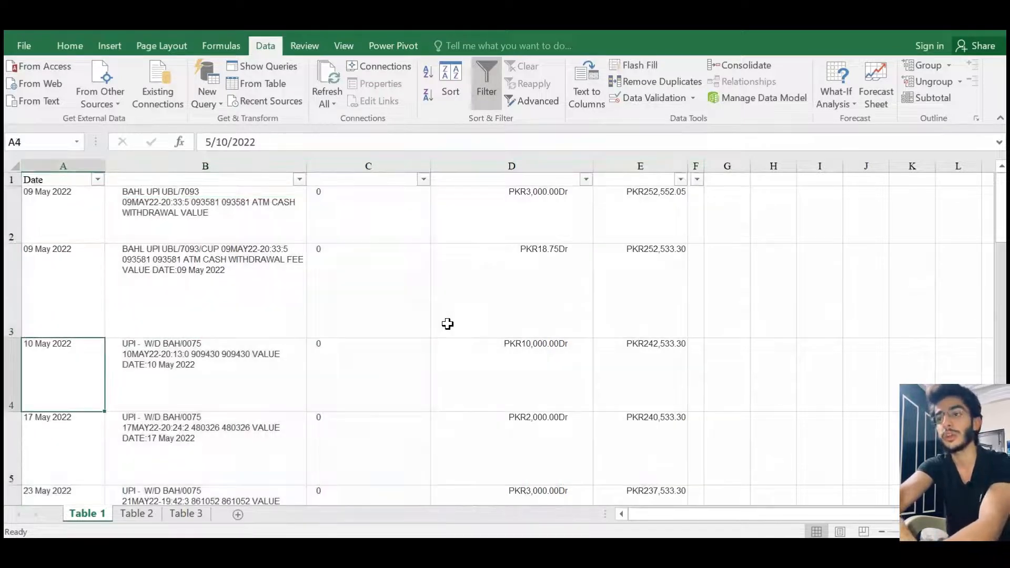
pyautogui.press('Right')
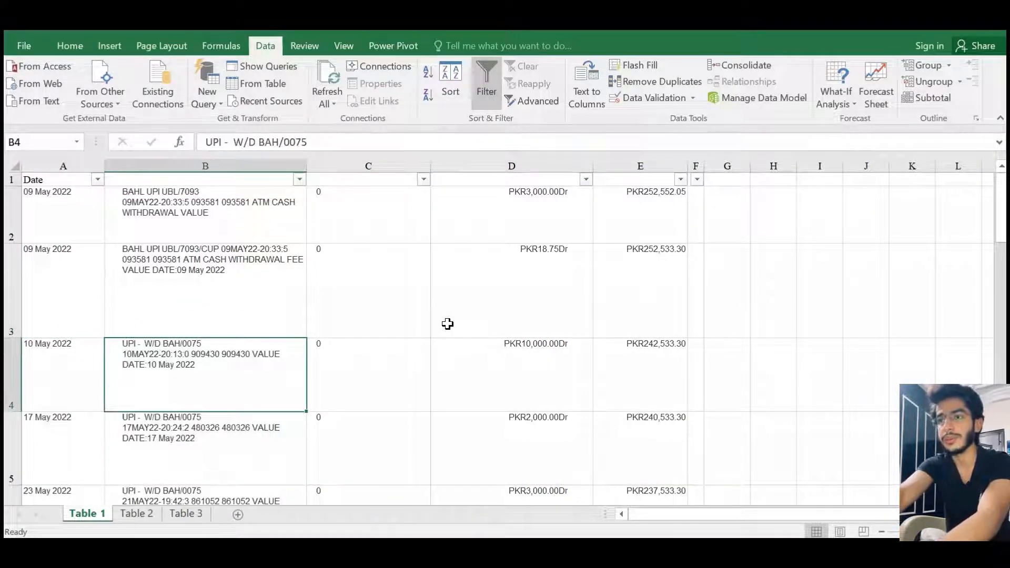
# Delete the stray detail rows 29 and 30 below the last dated transaction in Table 1
pyautogui.hotkey('ctrl', 'Down')
pyautogui.press('Down')
pyautogui.press('Down')
pyautogui.press('Up')
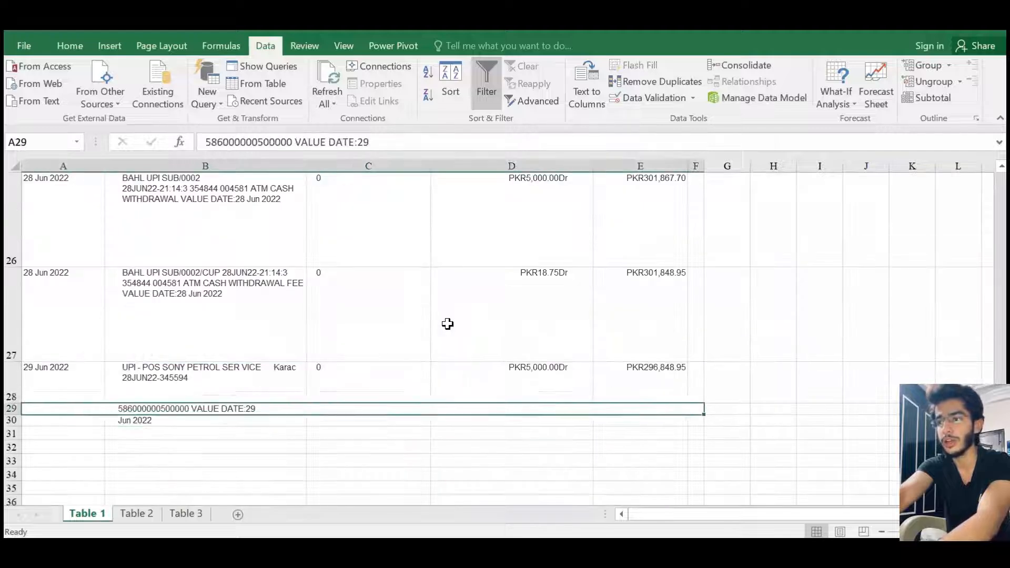
pyautogui.press('Down')
pyautogui.press('Up')
pyautogui.hotkey('shift', 'space')
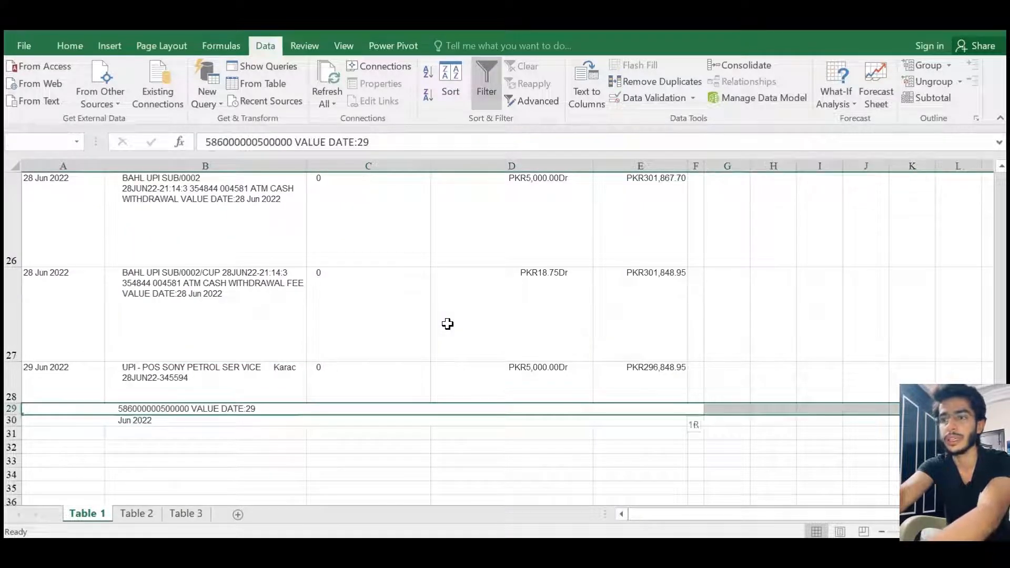
pyautogui.hotkey('shift', 'Down')
pyautogui.hotkey('ctrl', '-')
pyautogui.press('Right')
pyautogui.press('Up')
pyautogui.press('Up')
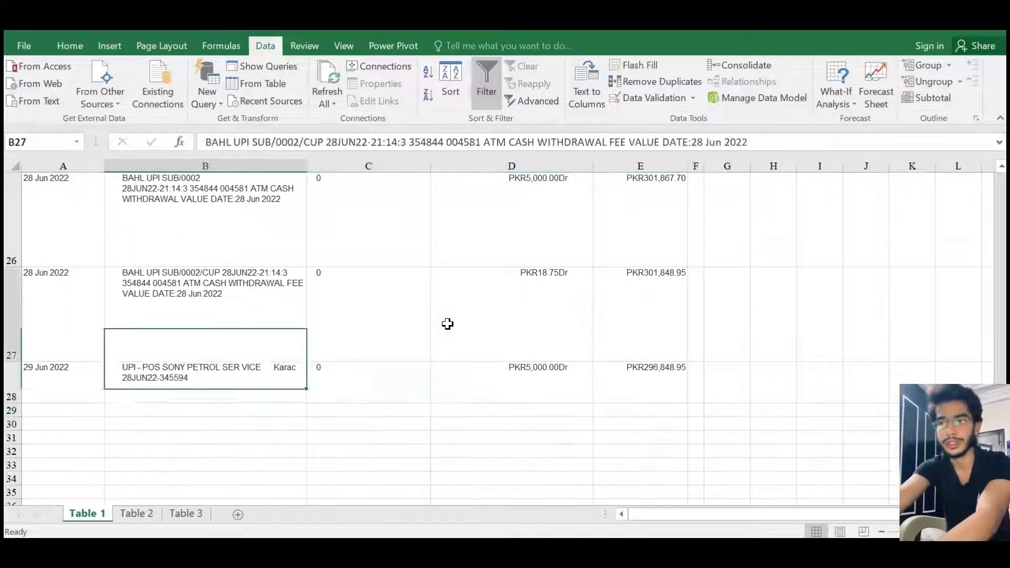
# Delete the unneeded column C between the transaction details and the amounts
pyautogui.hotkey('ctrl', 'Up')
pyautogui.hotkey('ctrl', 'Up')
pyautogui.press('Right')
pyautogui.hotkey('ctrl', 'Down')
pyautogui.hotkey('ctrl', 'Down')
pyautogui.hotkey('ctrl', 'Up')
pyautogui.hotkey('ctrl', 'Up')
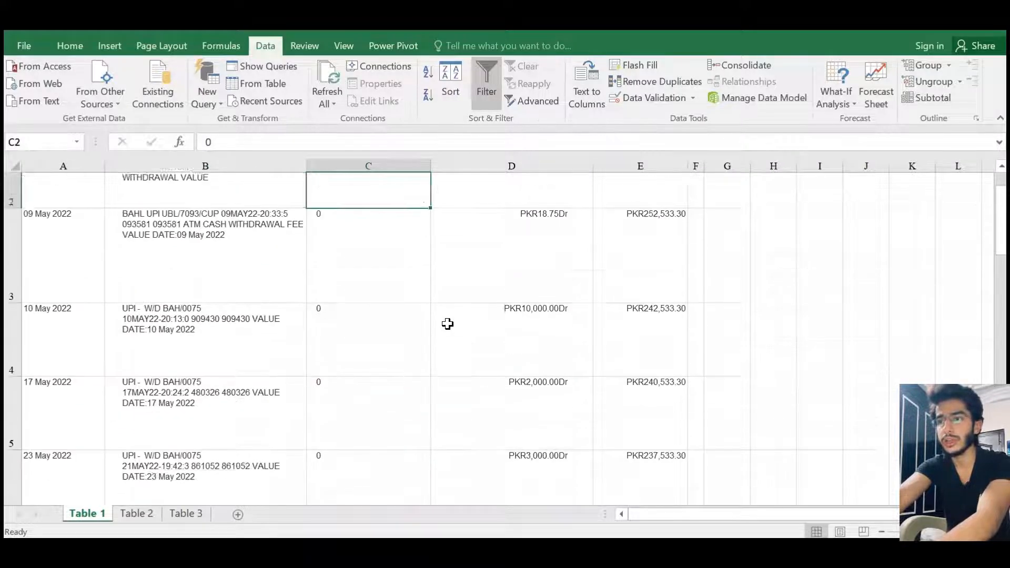
pyautogui.hotkey('ctrl', 'shift', 'Down')
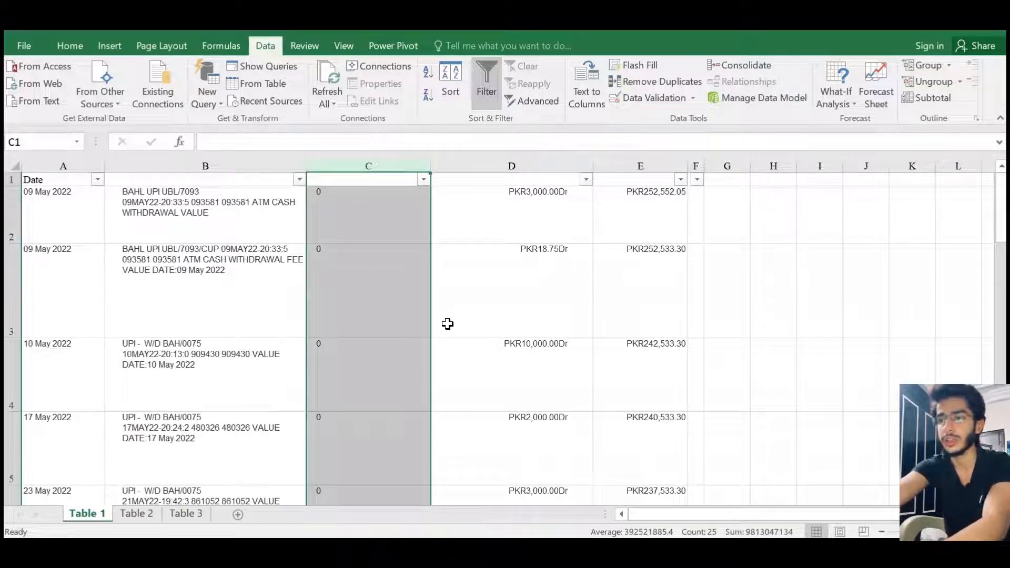
pyautogui.press('Down')
pyautogui.hotkey('ctrl', 'shift', 'Down')
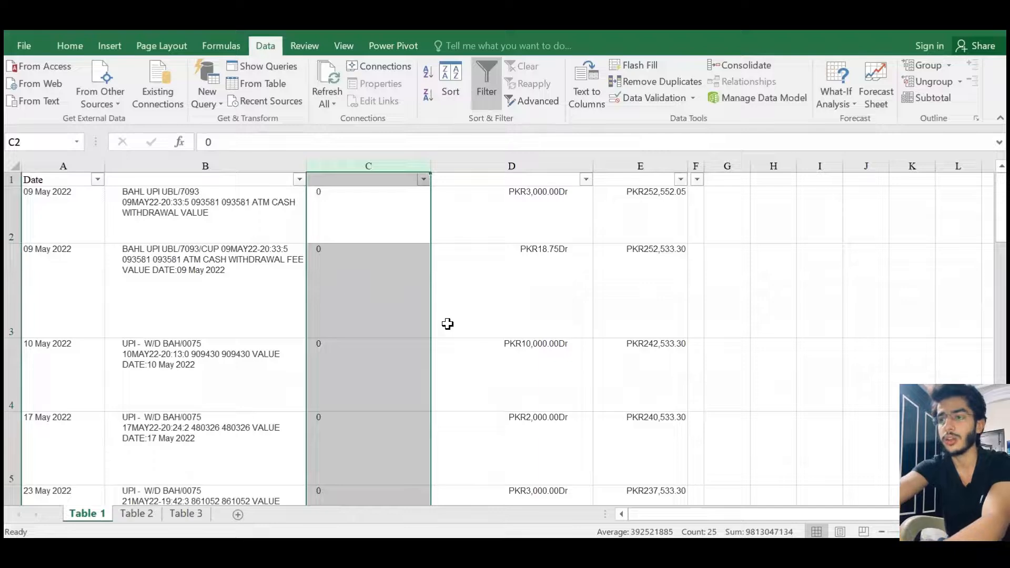
pyautogui.hotkey('ctrl', '-')
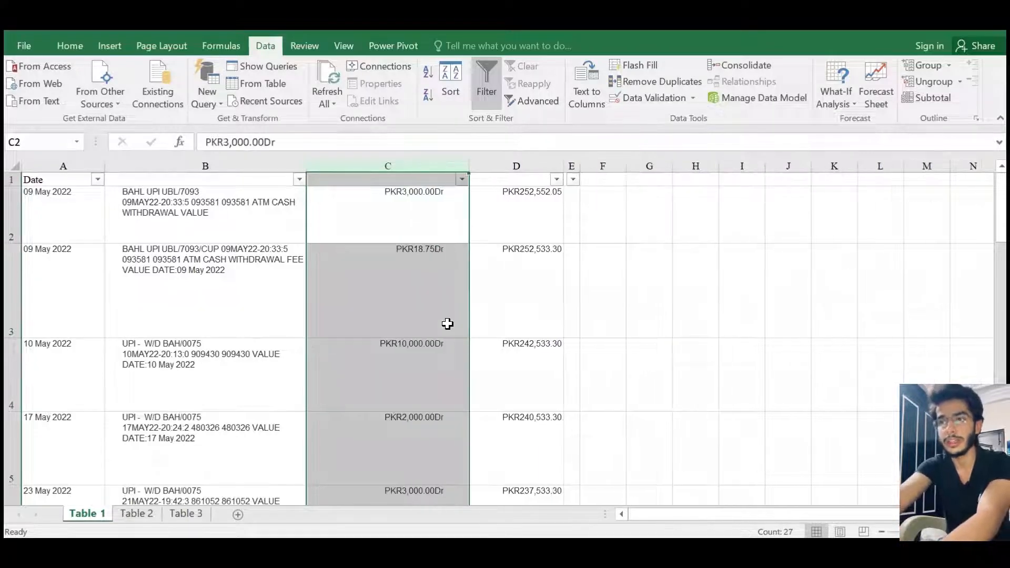
# Check the last transaction rows of Table 1 for leftover detail lines
pyautogui.press('Left')
pyautogui.press('Left')
pyautogui.press('Down')
pyautogui.press('Right')
pyautogui.hotkey('ctrl', 'Down')
pyautogui.press('Down')
pyautogui.press('Up')
pyautogui.press('Up')
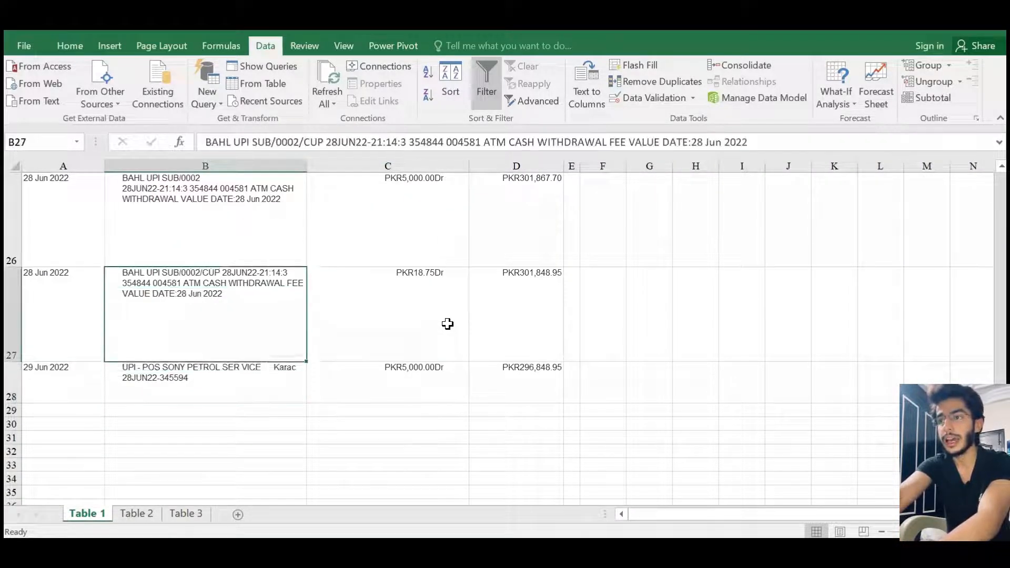
# Insert two blank columns between the transaction amounts in column C and the running balances
pyautogui.hotkey('ctrl', 'Up')
pyautogui.press('Right')
pyautogui.press('Right')
pyautogui.hotkey('ctrl', 'shift', 'Down')
pyautogui.hotkey('ctrl', 'shift', '+')
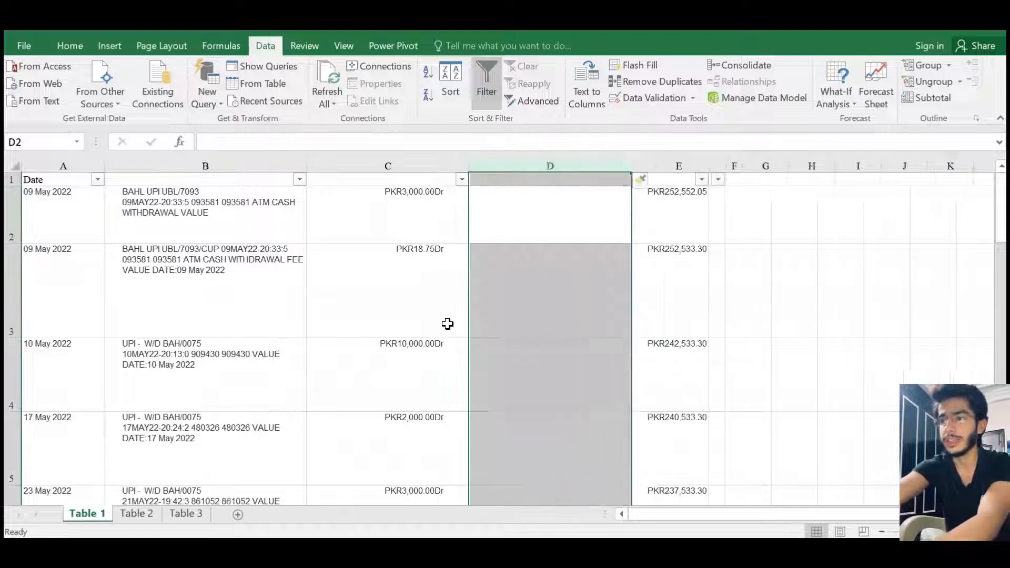
pyautogui.press('Left')
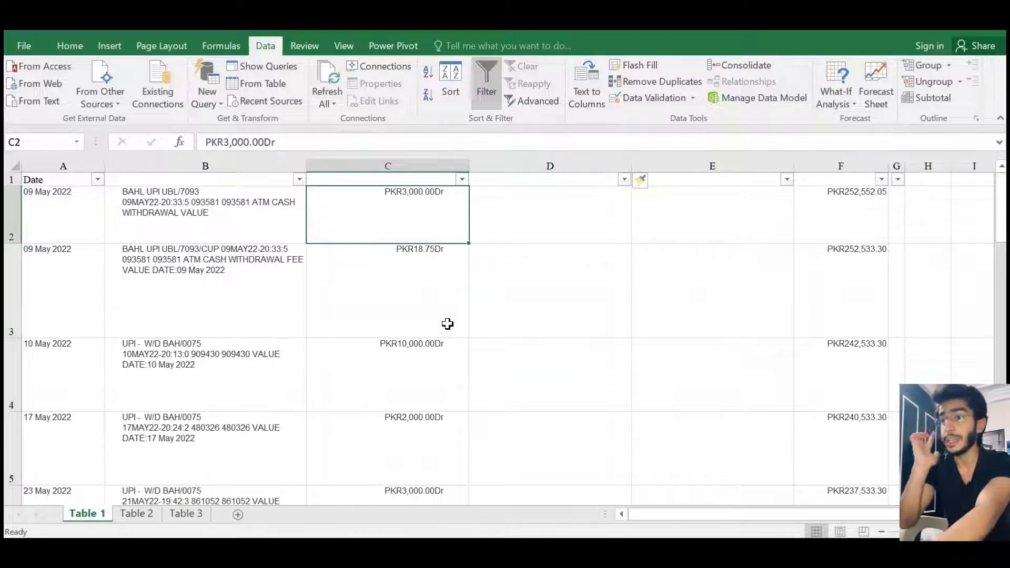
# Enter the headers Dr in D1, Cr in E1 and Balance in F1
pyautogui.press('Up')
pyautogui.press('Right')
pyautogui.write('De')
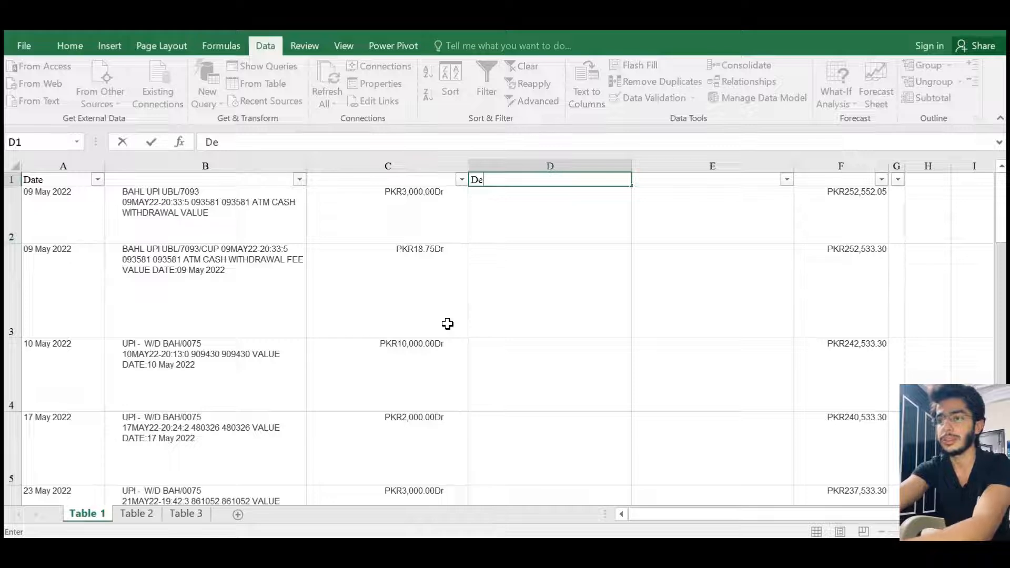
pyautogui.press('BackSpace')
pyautogui.write('r')
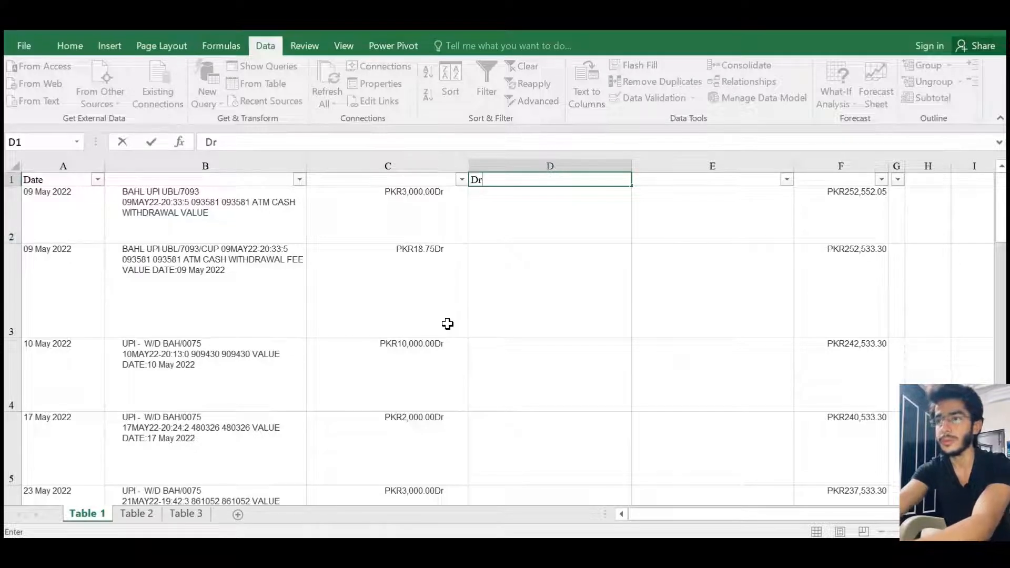
pyautogui.press('Return')
pyautogui.press('Right')
pyautogui.press('Up')
pyautogui.write('Cr')
pyautogui.press('Return')
pyautogui.press('Right')
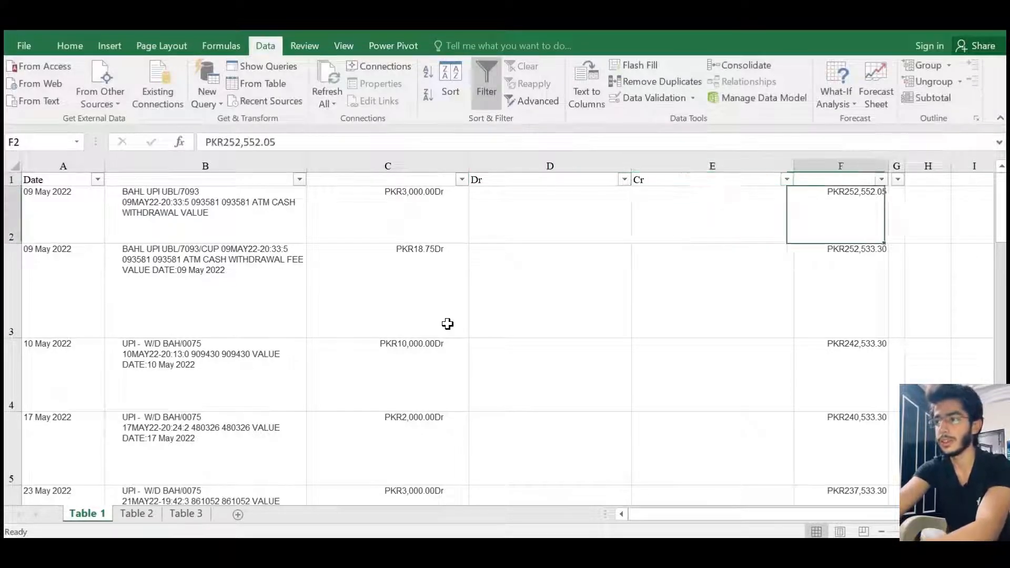
pyautogui.press('Up')
pyautogui.write('Balance')
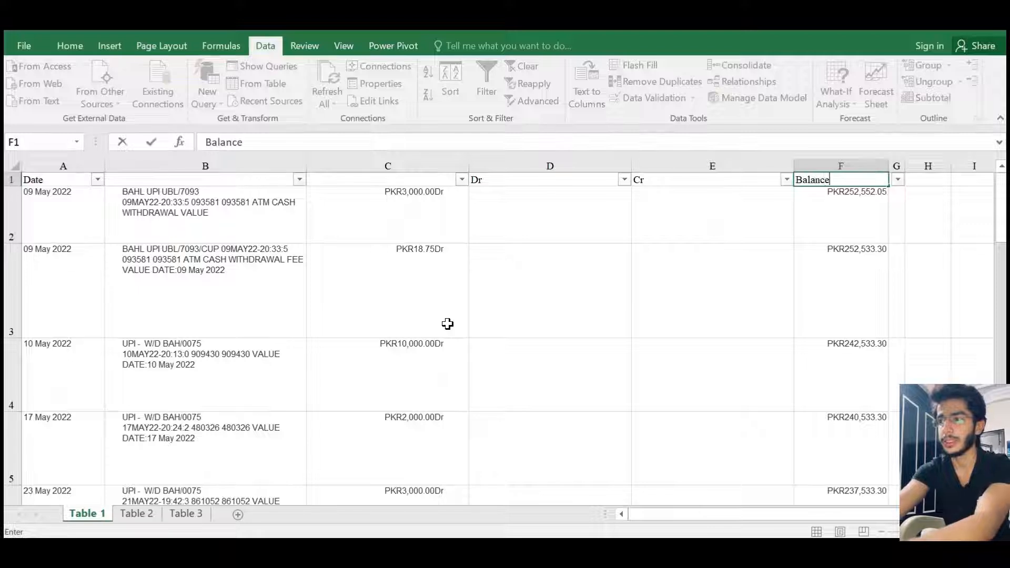
pyautogui.press('Return')
# Enter the header "Details of transaction" in cell B1
pyautogui.press('Left')
pyautogui.press('Left')
pyautogui.press('Left')
pyautogui.press('Left')
pyautogui.press('Up')
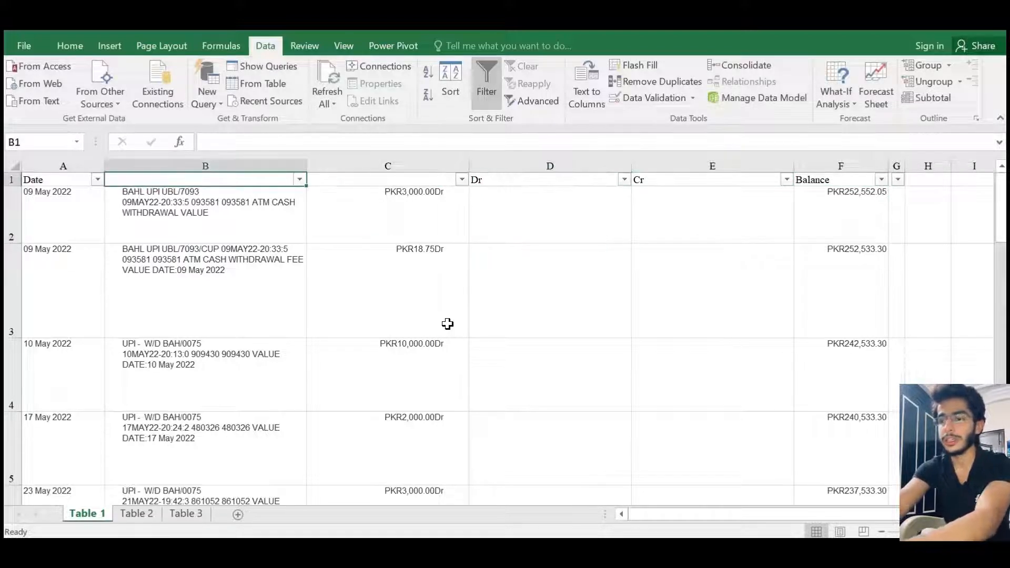
pyautogui.write('Details of tra')
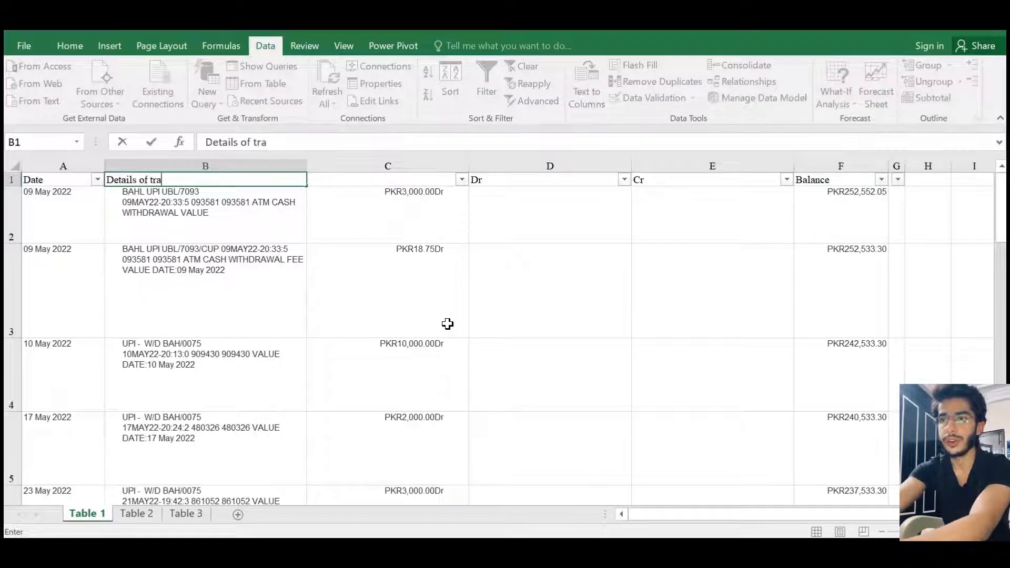
pyautogui.write('nsaction')
pyautogui.press('Return')
pyautogui.click(447, 324)
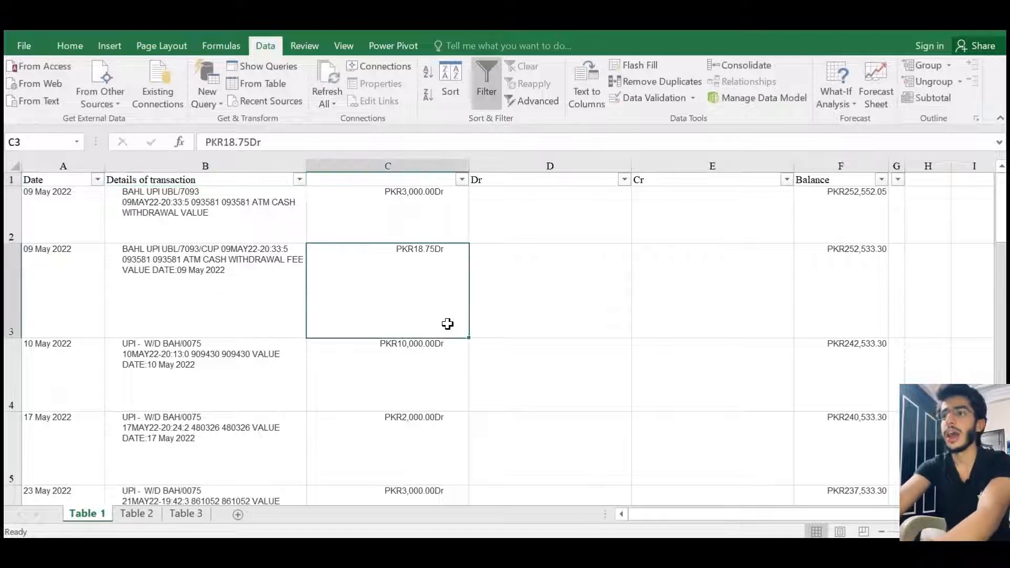
pyautogui.press('Up')
pyautogui.press('Up')
pyautogui.press('Down')
pyautogui.press('Down')
pyautogui.press('Up')
pyautogui.press('Up')
pyautogui.press('Left')
pyautogui.press('Left')
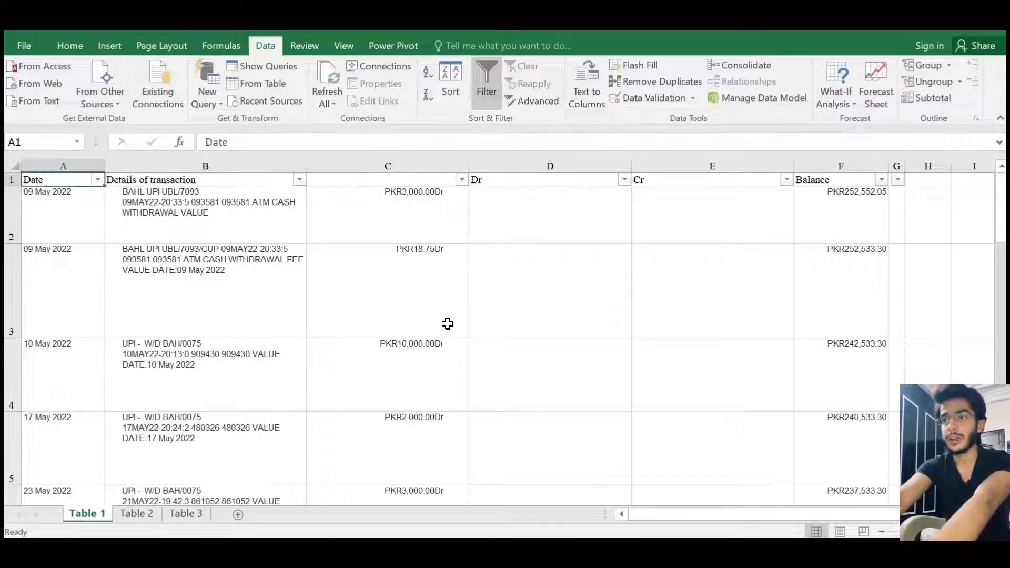
pyautogui.press('Right')
pyautogui.press('Right')
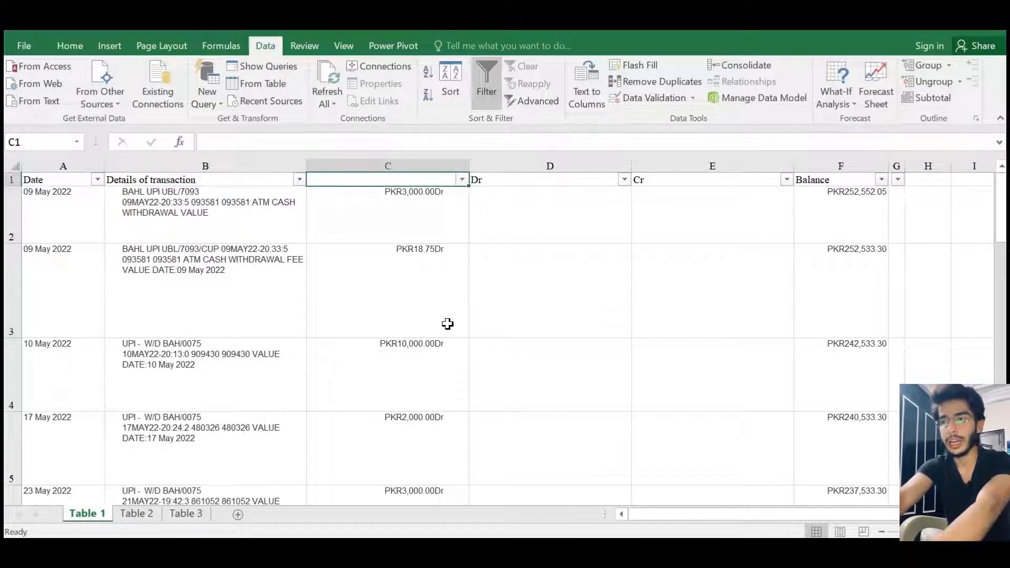
pyautogui.hotkey('alt', 'Down')
pyautogui.press('Down')
pyautogui.press('Down')
pyautogui.press('Down')
pyautogui.press('Down')
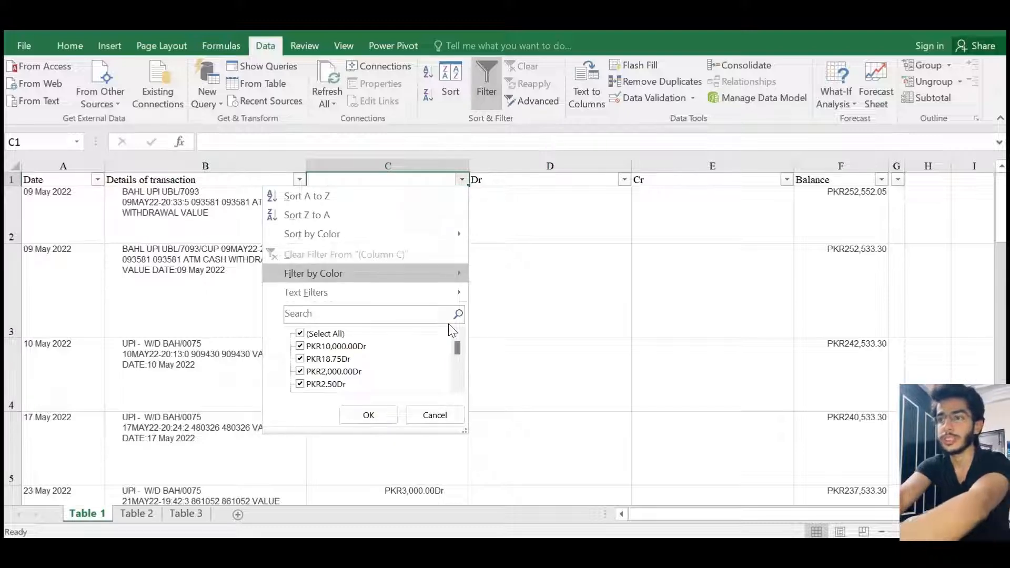
pyautogui.press('Escape')
# Remove the text "PKR" from all amounts in column C by replacing it with nothing
pyautogui.hotkey('ctrl', 'Down')
pyautogui.hotkey('ctrl', 'Up')
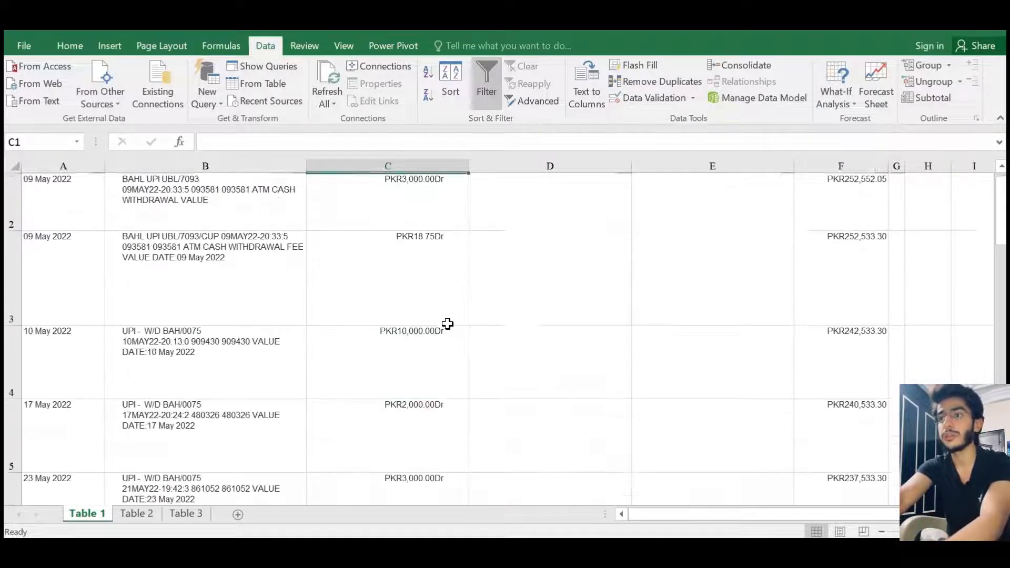
pyautogui.press('Down')
pyautogui.hotkey('ctrl', 'shift', 'Down')
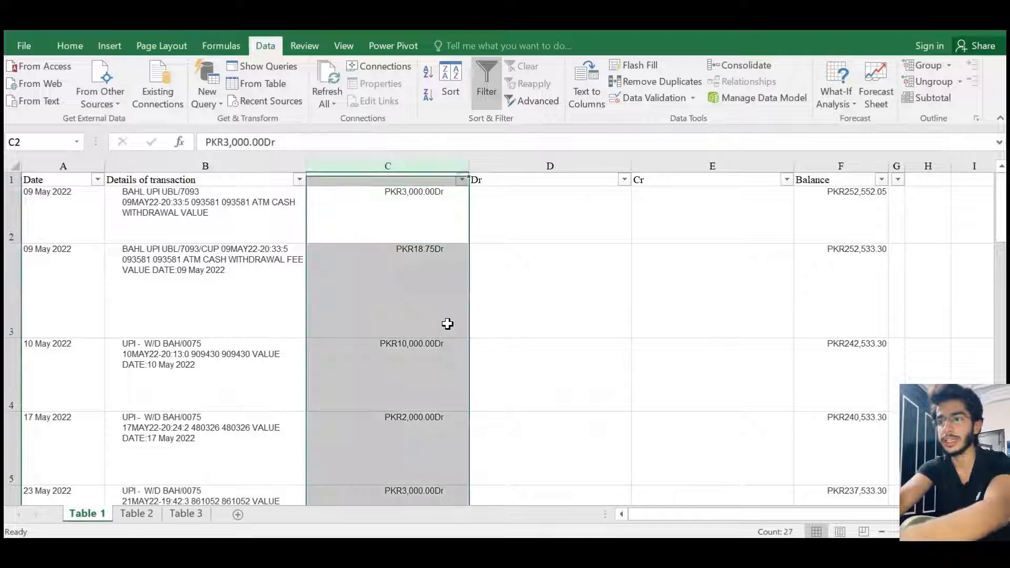
pyautogui.press('Return')
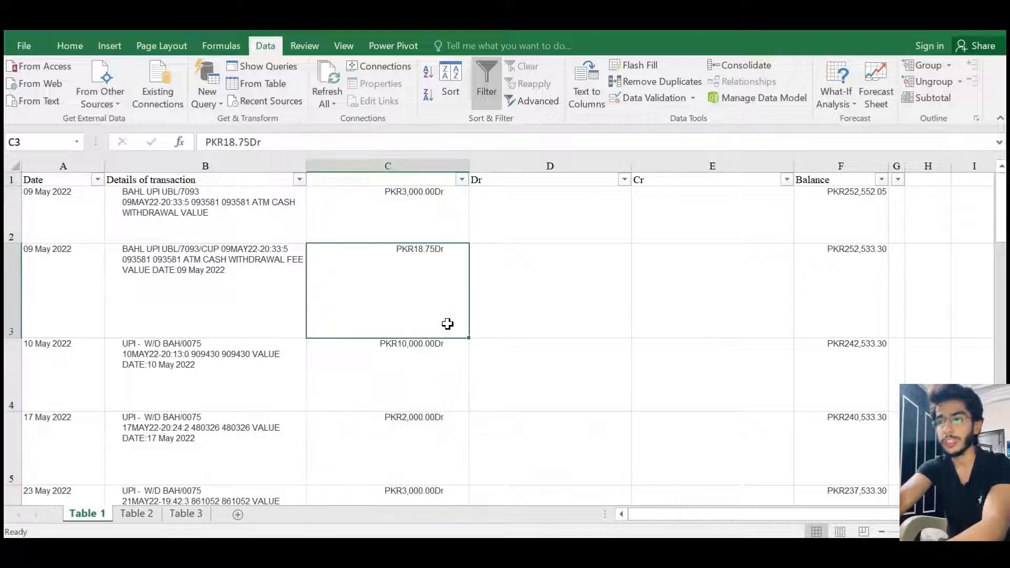
pyautogui.hotkey('ctrl', 'h')
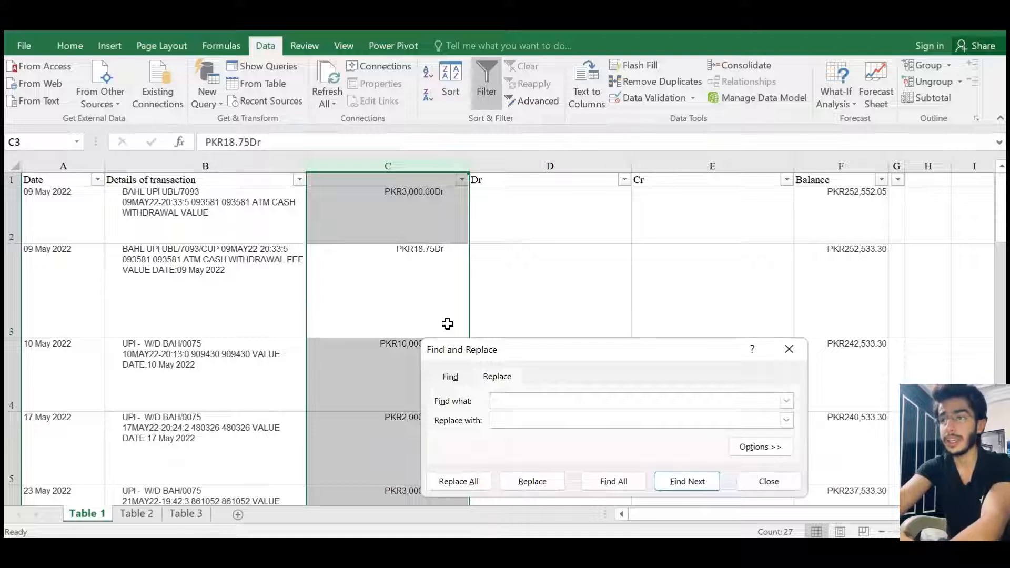
pyautogui.write('PKR')
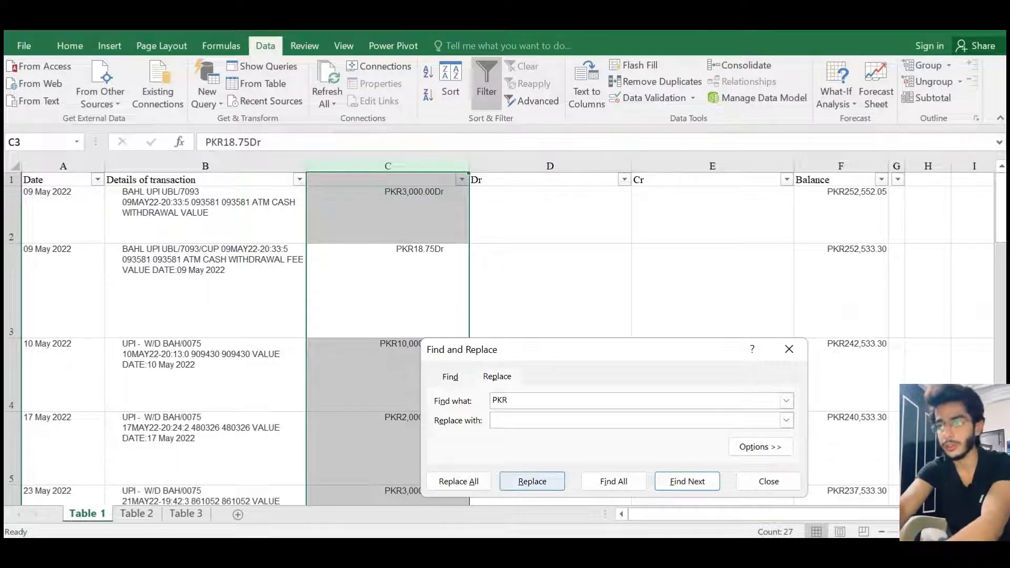
pyautogui.click(454, 480)
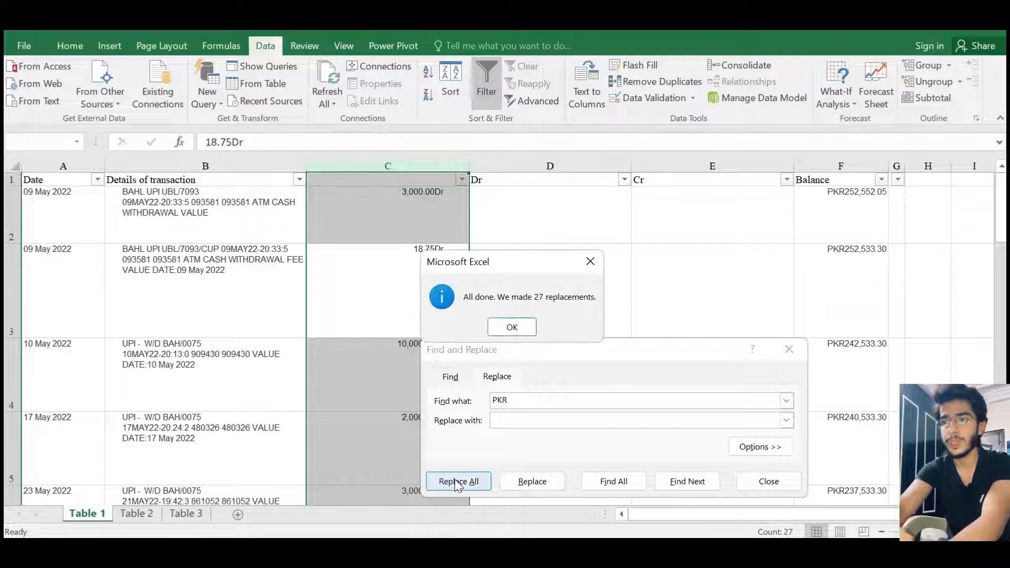
pyautogui.click(532, 323)
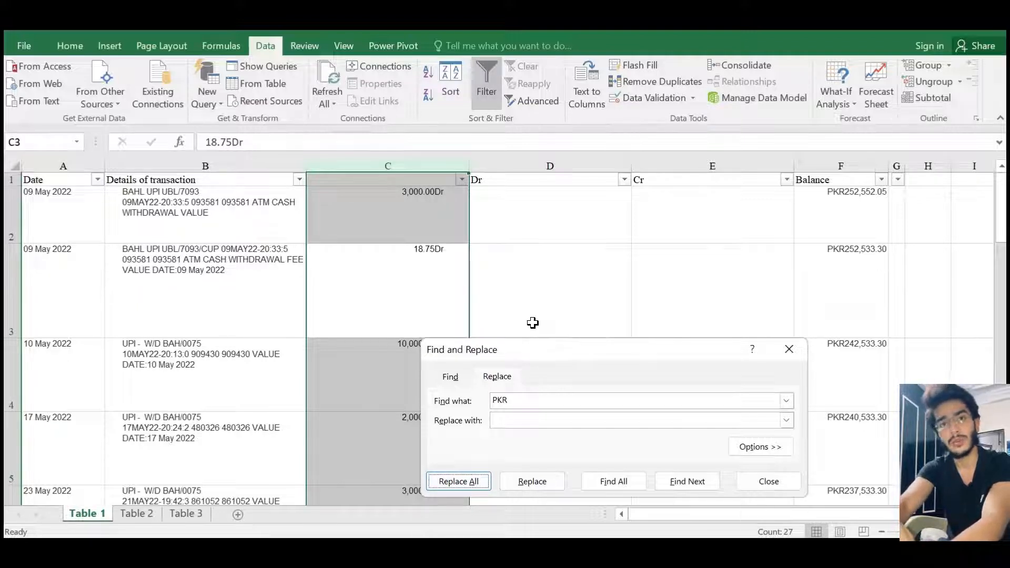
pyautogui.click(785, 347)
# Filter column C to show only the amounts containing "Dr"
pyautogui.press('Down')
pyautogui.press('Up')
pyautogui.press('Up')
pyautogui.press('Down')
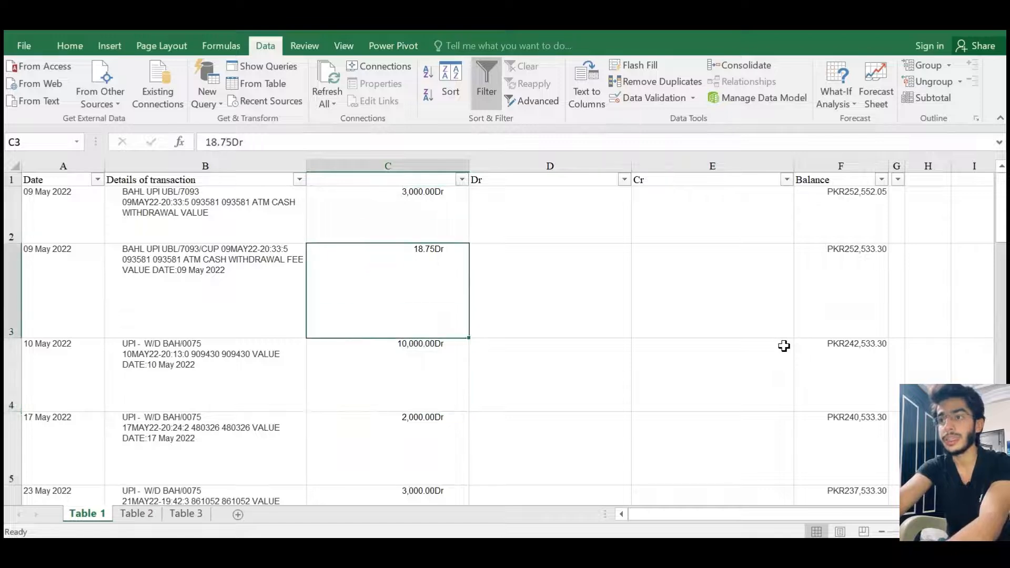
pyautogui.press('Up')
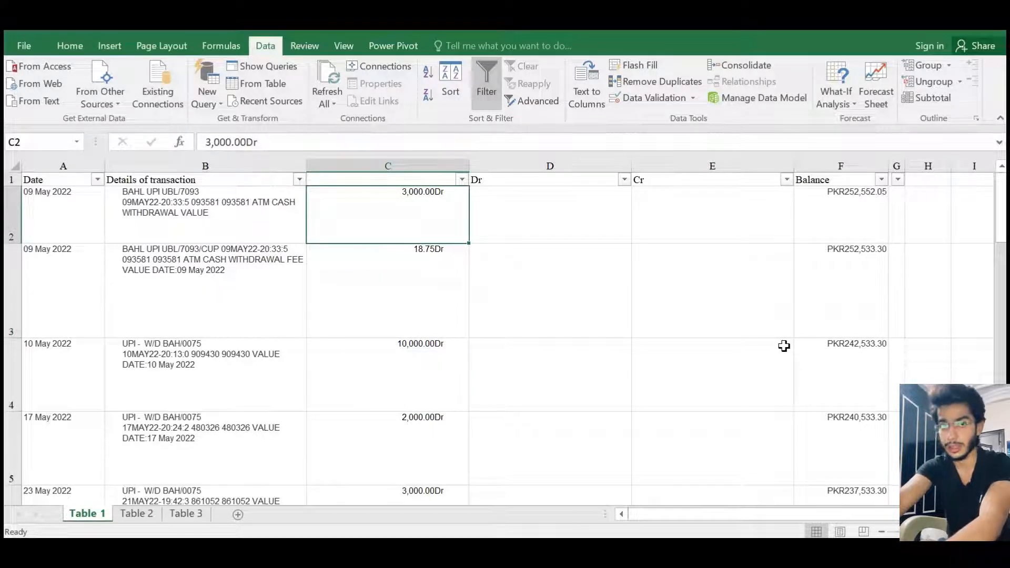
pyautogui.press('Up')
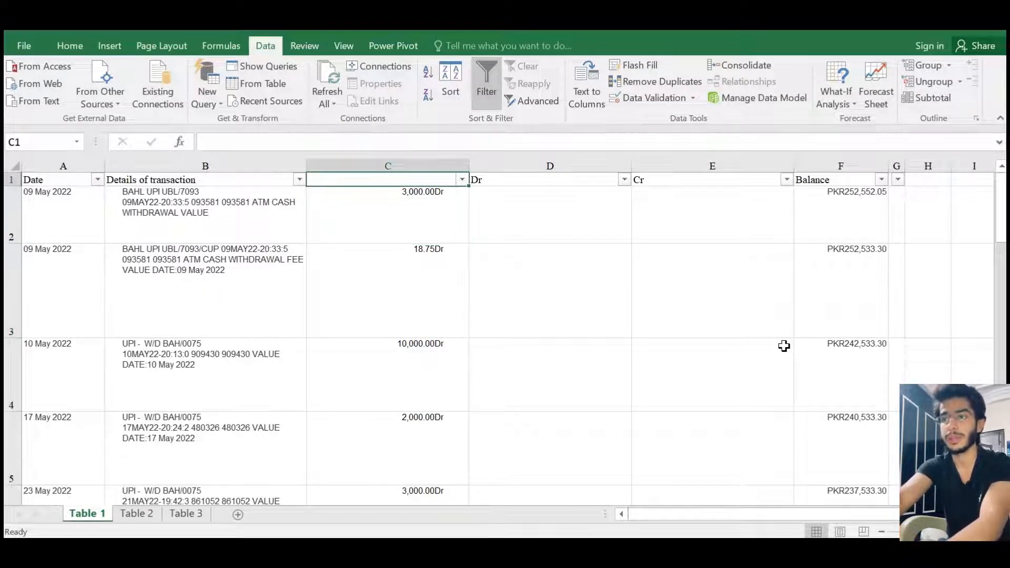
pyautogui.hotkey('alt', 'Down')
pyautogui.press('Down')
pyautogui.press('Down')
pyautogui.press('Down')
pyautogui.press('Down')
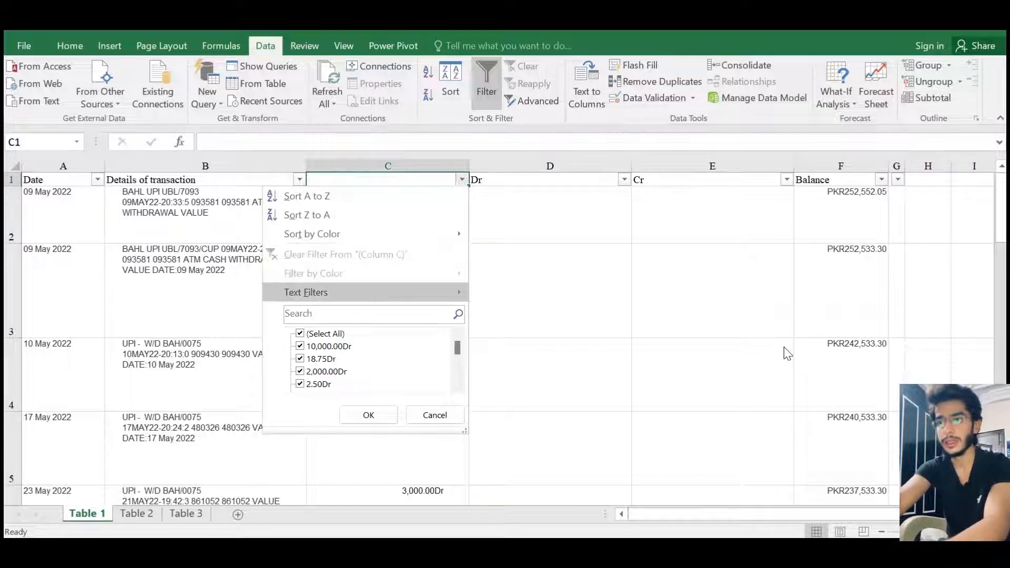
pyautogui.press('Down')
pyautogui.write('Dr')
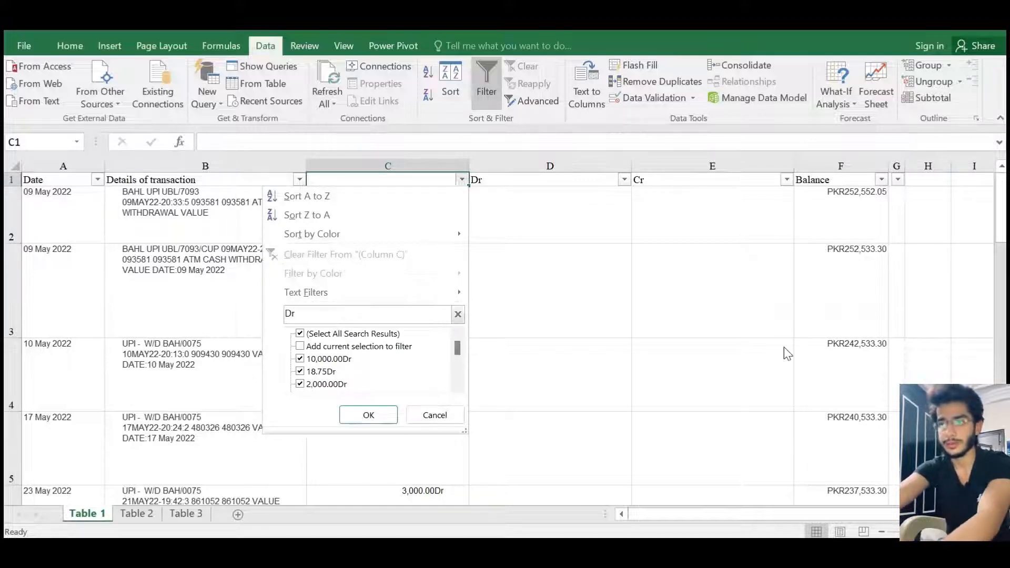
pyautogui.press('Return')
# Enter the formula =C2 in cell D2 under the Dr header
pyautogui.press('Down')
pyautogui.press('Right')
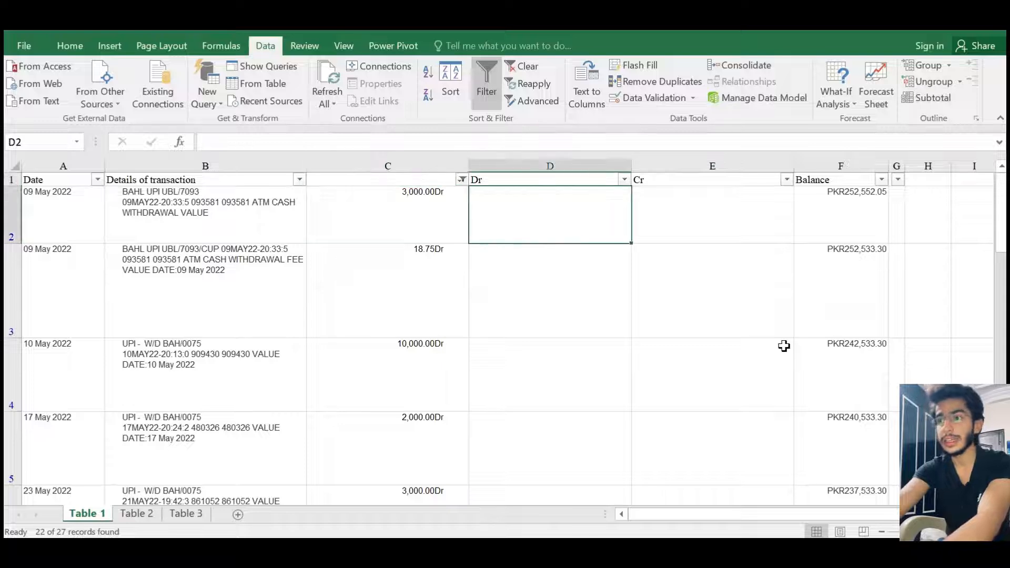
pyautogui.write('=')
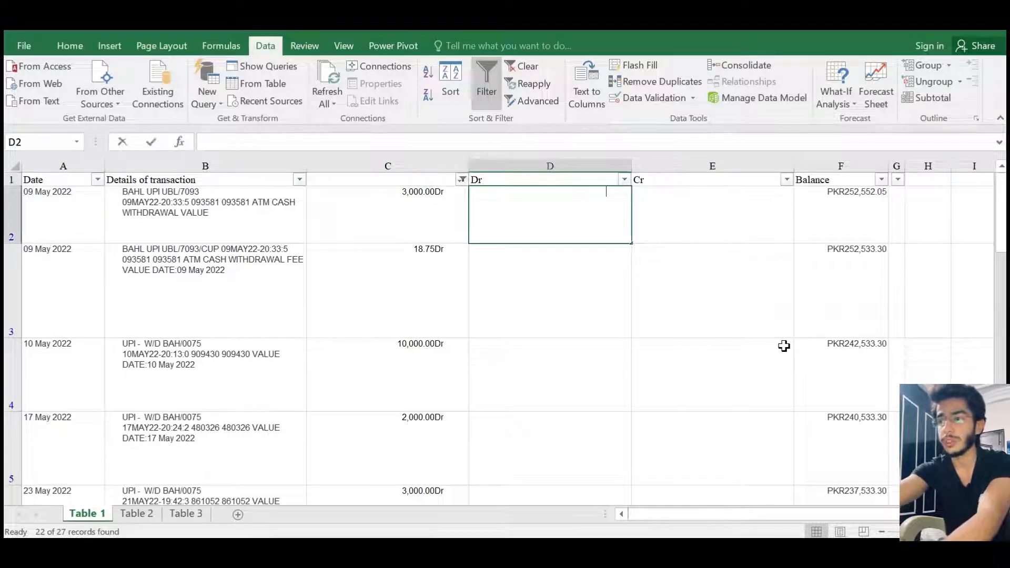
pyautogui.press('Left')
pyautogui.press('Return')
pyautogui.press('Up')
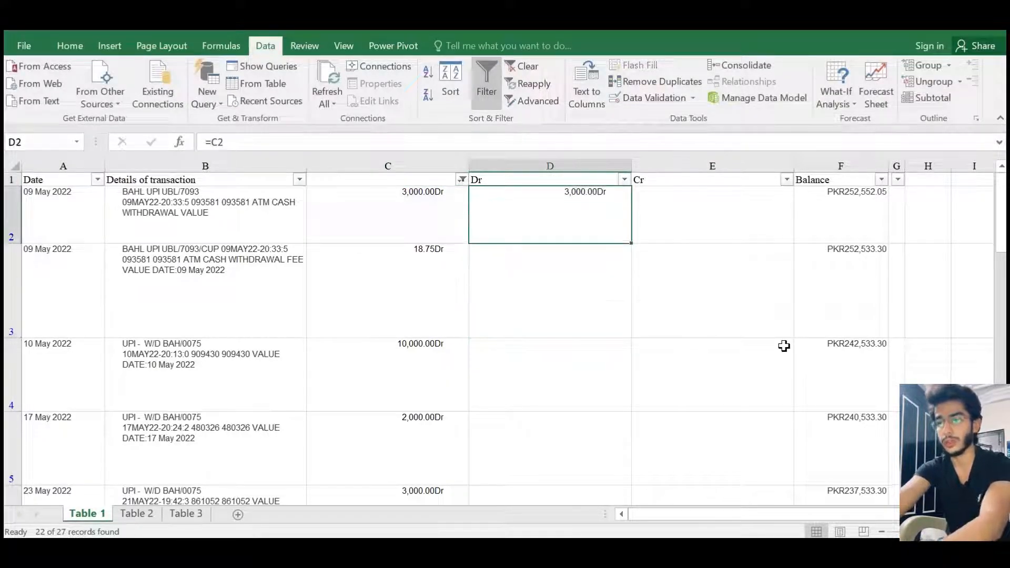
# Copy the formula in D2 down the visible rows of the Dr column to D28
pyautogui.hotkey('ctrl', 'c')
pyautogui.press('Left')
pyautogui.hotkey('ctrl', 'Down')
pyautogui.press('Right')
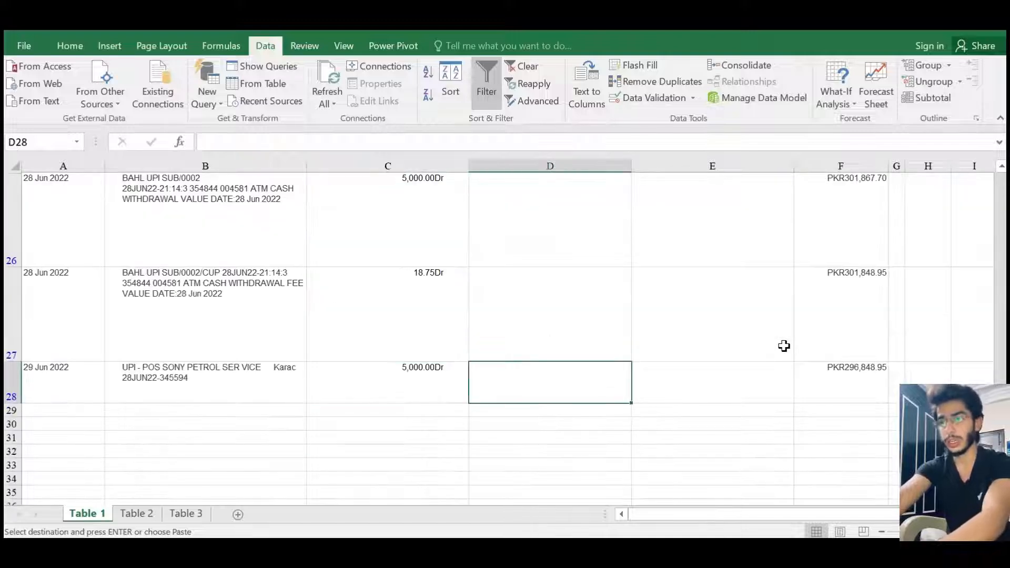
pyautogui.hotkey('ctrl', 'shift', 'Up')
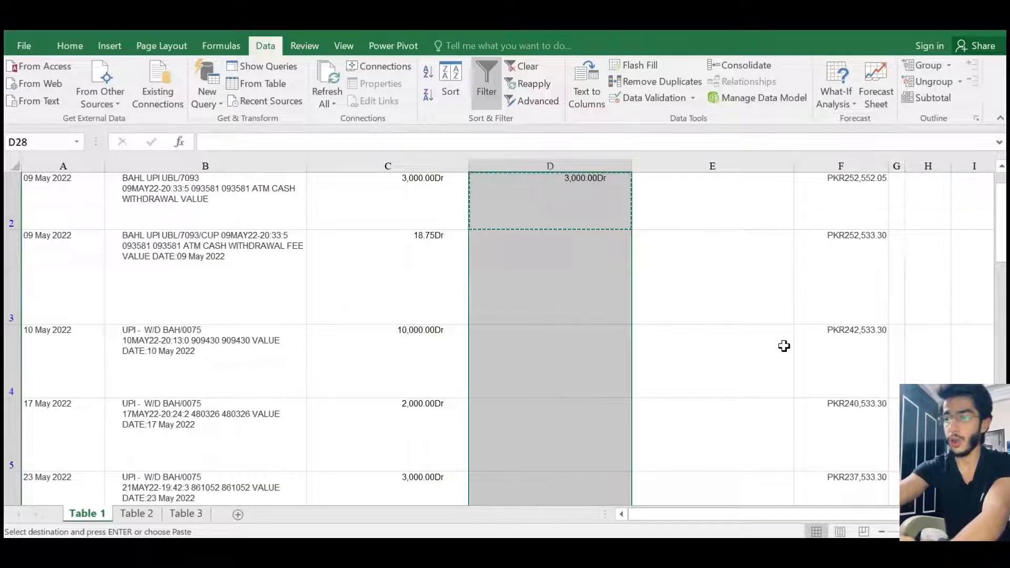
pyautogui.press('Return')
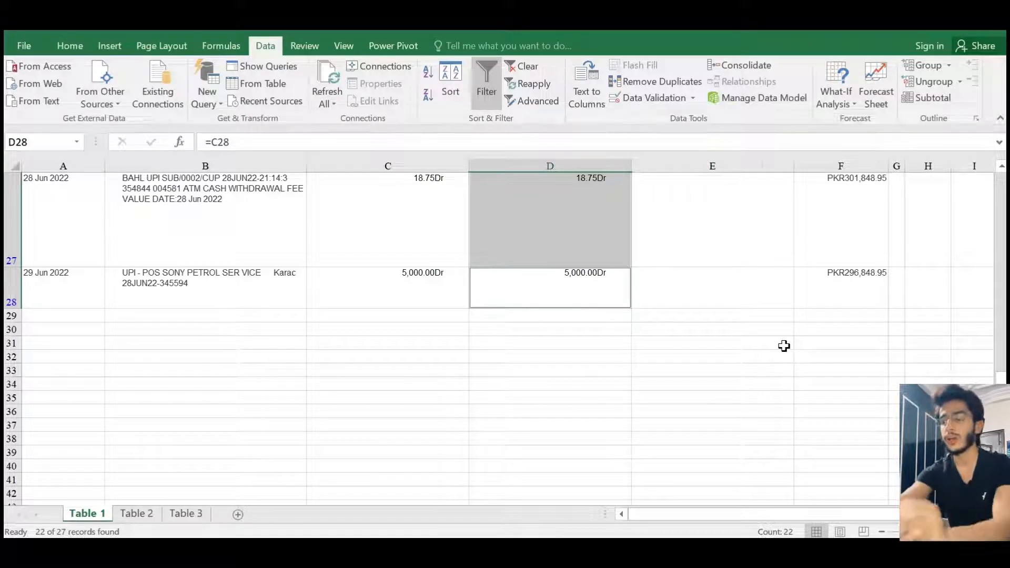
# Change the column C filter to show only the amounts containing "Cr"
pyautogui.press('Up')
pyautogui.press('Up')
pyautogui.hotkey('ctrl', 'Up')
pyautogui.press('Left')
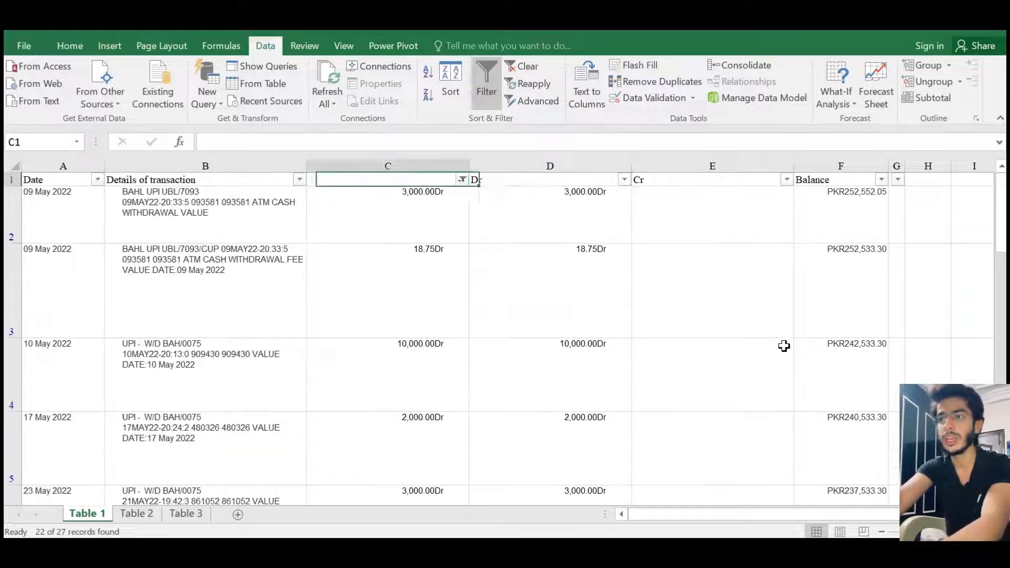
pyautogui.hotkey('alt', 'Down')
pyautogui.press('Down')
pyautogui.press('Down')
pyautogui.press('Down')
pyautogui.press('Down')
pyautogui.press('Down')
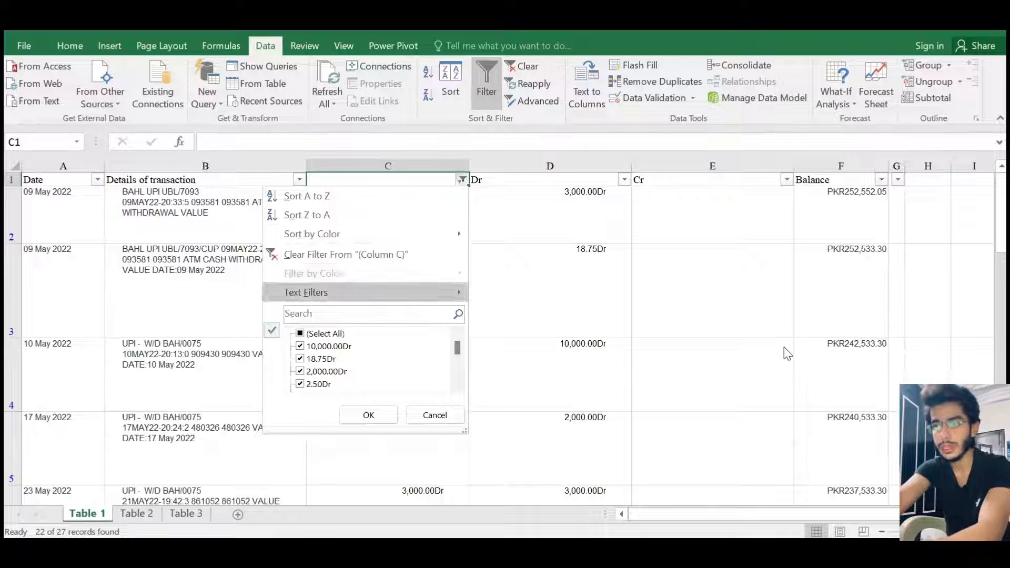
pyautogui.write('Cr')
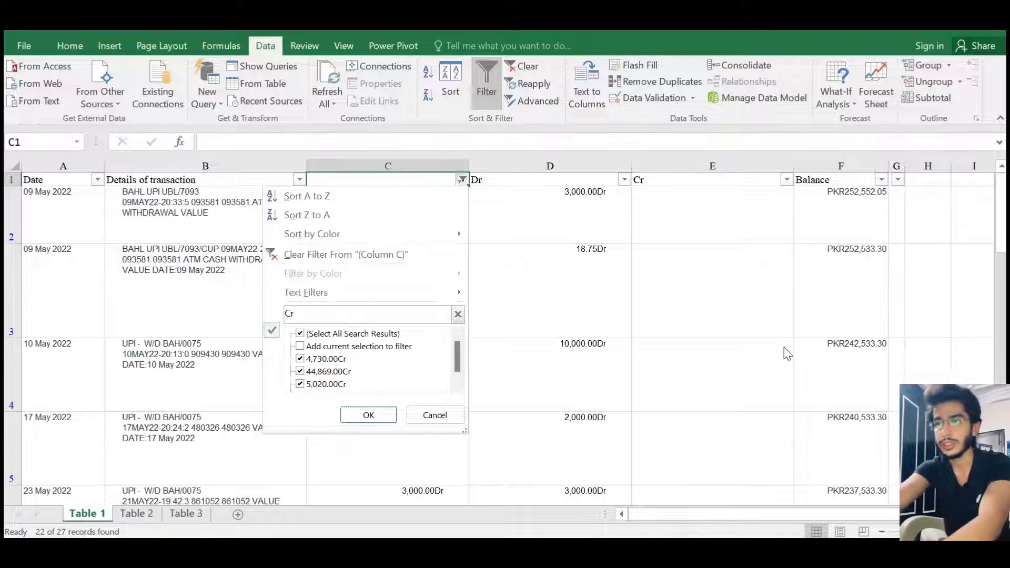
pyautogui.press('Return')
# Enter the formula =C10 in cell E10 under the Cr header
pyautogui.press('Down')
pyautogui.press('Right')
pyautogui.press('Right')
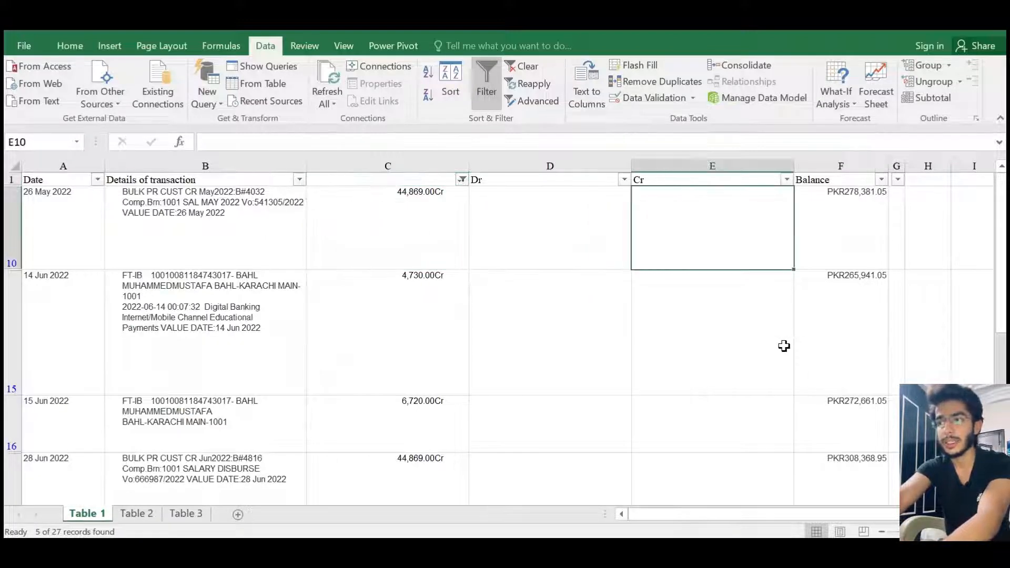
pyautogui.write('=')
pyautogui.press('Left')
pyautogui.press('Left')
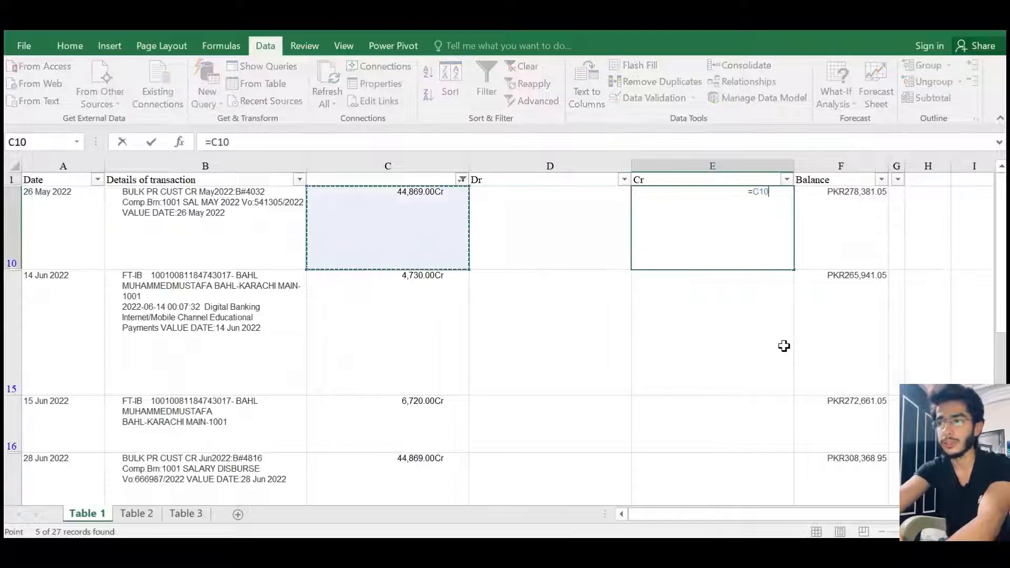
pyautogui.press('Return')
# Copy the formula in E10 down the visible rows of the Cr column to E25
pyautogui.press('Up')
pyautogui.hotkey('ctrl', 'c')
pyautogui.press('Left')
pyautogui.press('Left')
pyautogui.hotkey('ctrl', 'Down')
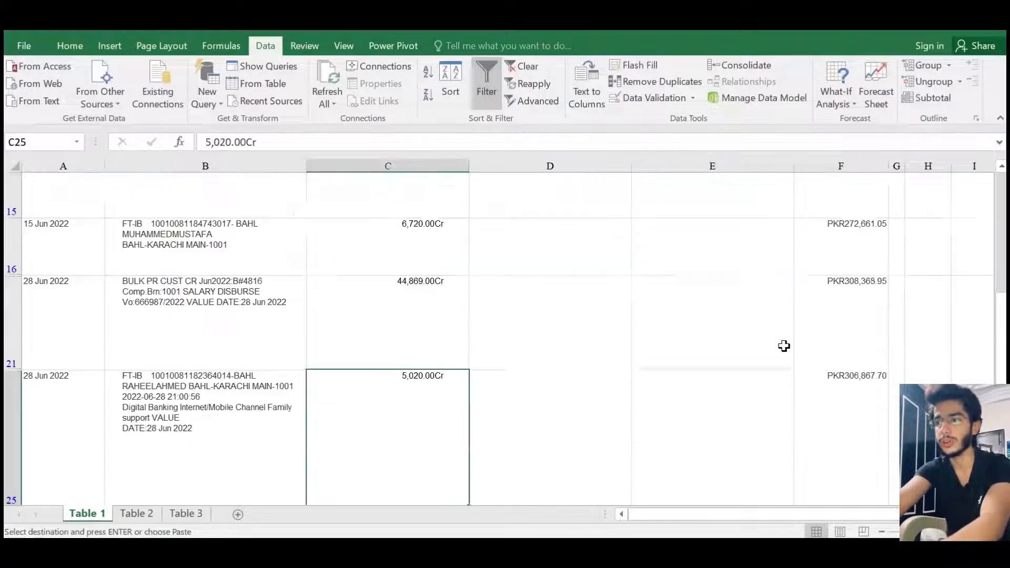
pyautogui.press('Right')
pyautogui.press('Right')
pyautogui.hotkey('shift', 'ctrl', 'Up')
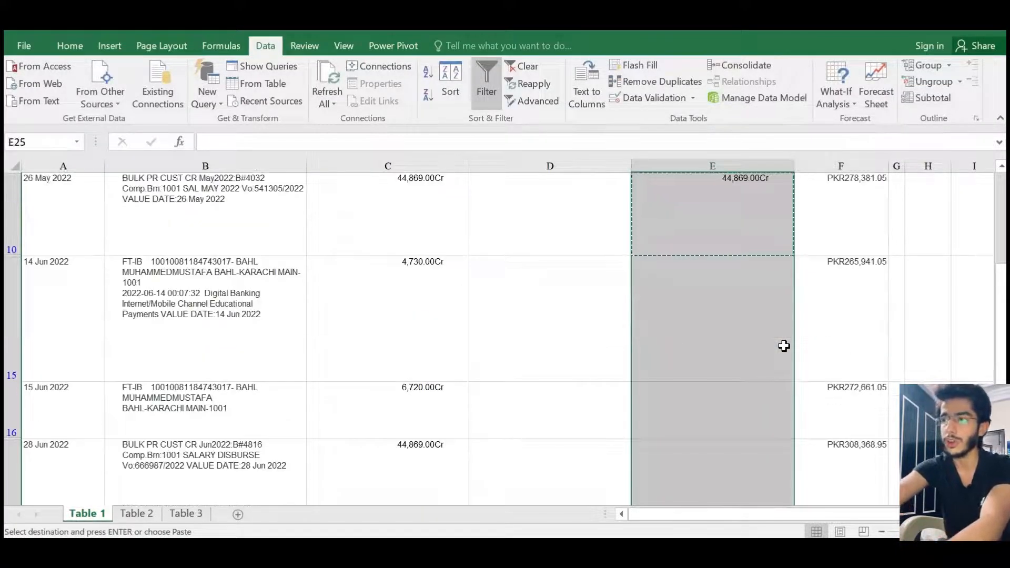
pyautogui.scroll(-2, 784, 346)
pyautogui.press('Return')
# Clear the filter on column C so that all transactions are shown
pyautogui.press('Down')
pyautogui.press('Down')
pyautogui.press('Down')
pyautogui.press('Left')
pyautogui.press('Left')
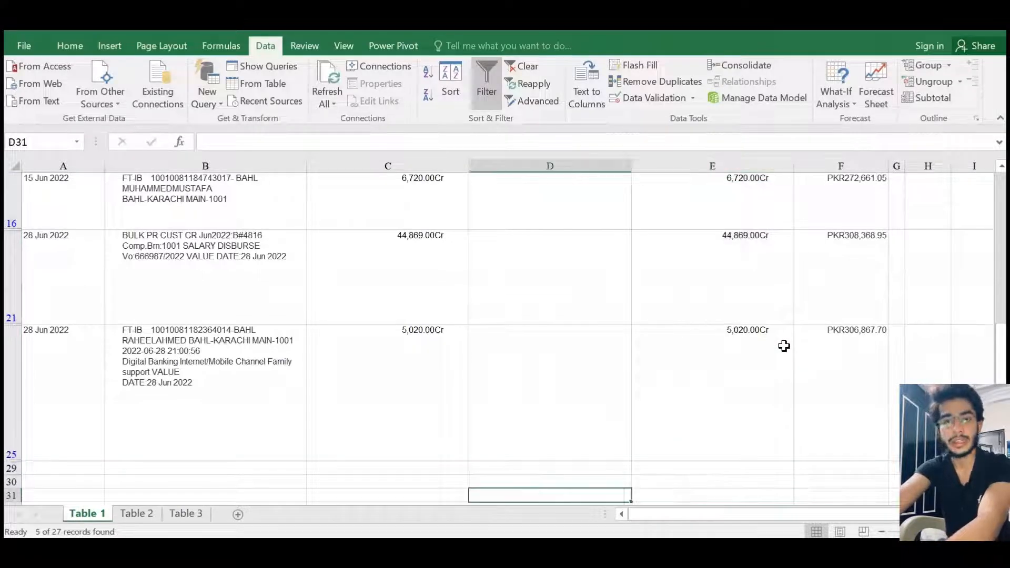
pyautogui.press('Up')
pyautogui.press('Up')
pyautogui.hotkey('ctrl', 'Up')
pyautogui.hotkey('ctrl', 'Up')
pyautogui.press('alt')
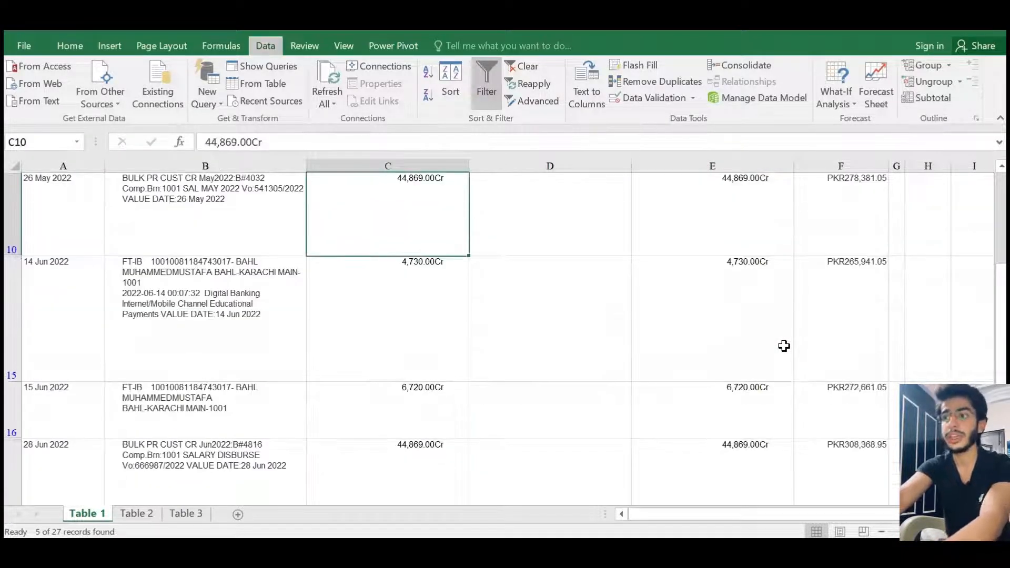
pyautogui.press('a')
pyautogui.press('c')
pyautogui.press('Up')
pyautogui.press('Up')
pyautogui.press('Up')
pyautogui.press('Up')
pyautogui.press('Up')
pyautogui.press('Up')
pyautogui.press('Up')
pyautogui.press('Up')
pyautogui.press('Up')
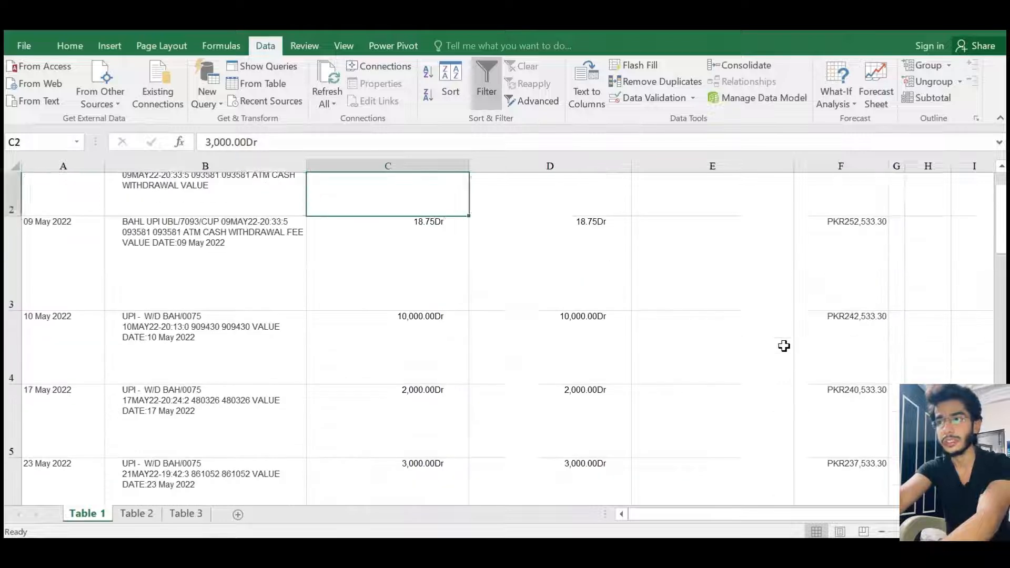
pyautogui.press('Right')
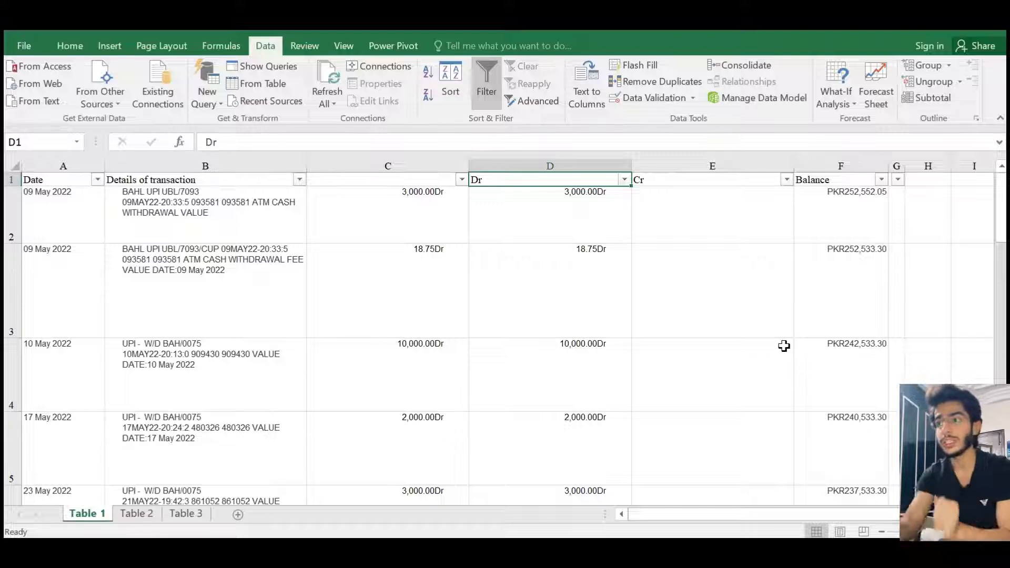
# Delete the amount in cell C2 to test the linked Dr formula, and undo the deletion
pyautogui.press('Down')
pyautogui.press('Left')
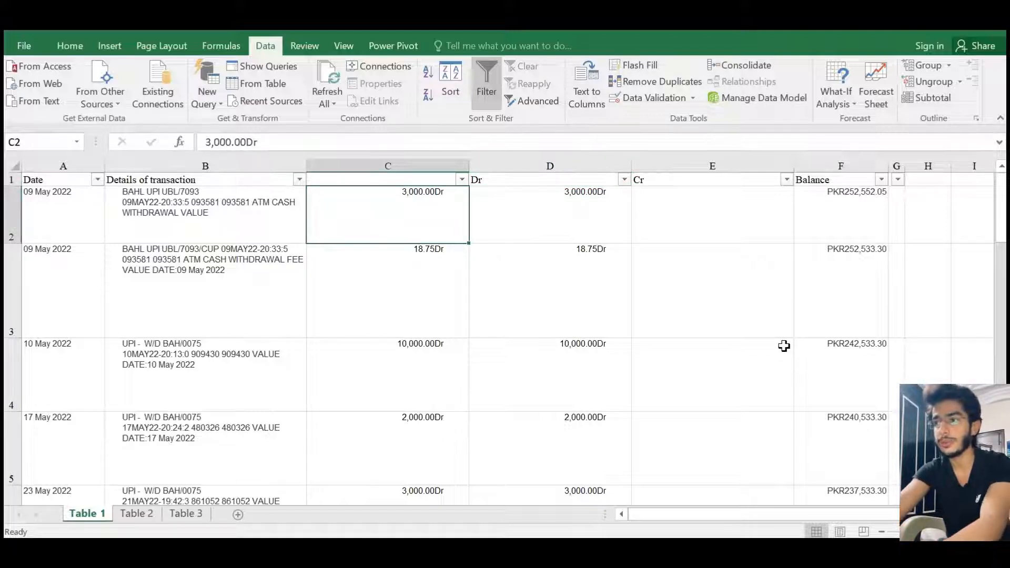
pyautogui.press('Right')
pyautogui.press('Right')
pyautogui.press('Left')
pyautogui.press('Left')
pyautogui.press('Delete')
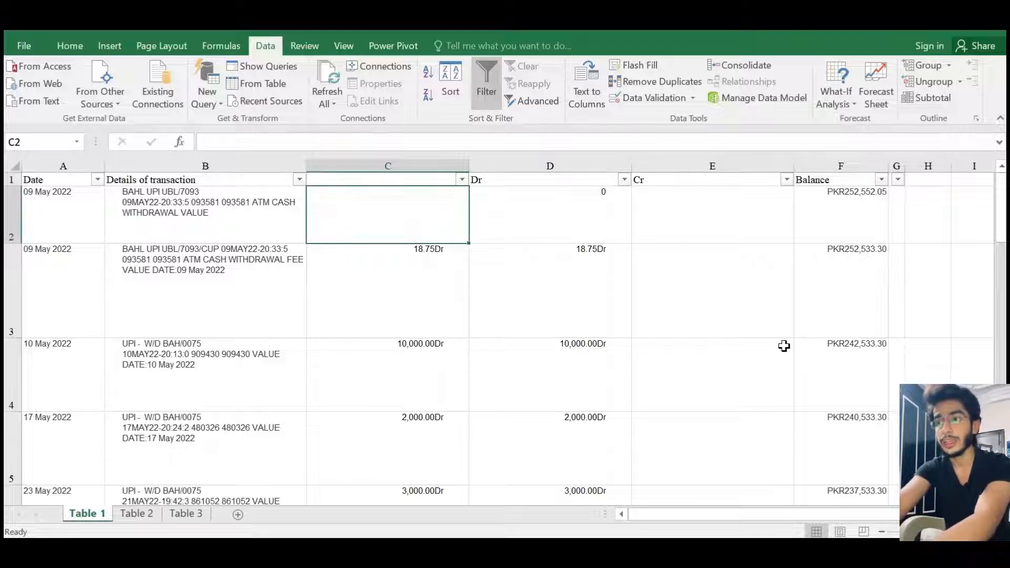
pyautogui.hotkey('ctrl', 'z')
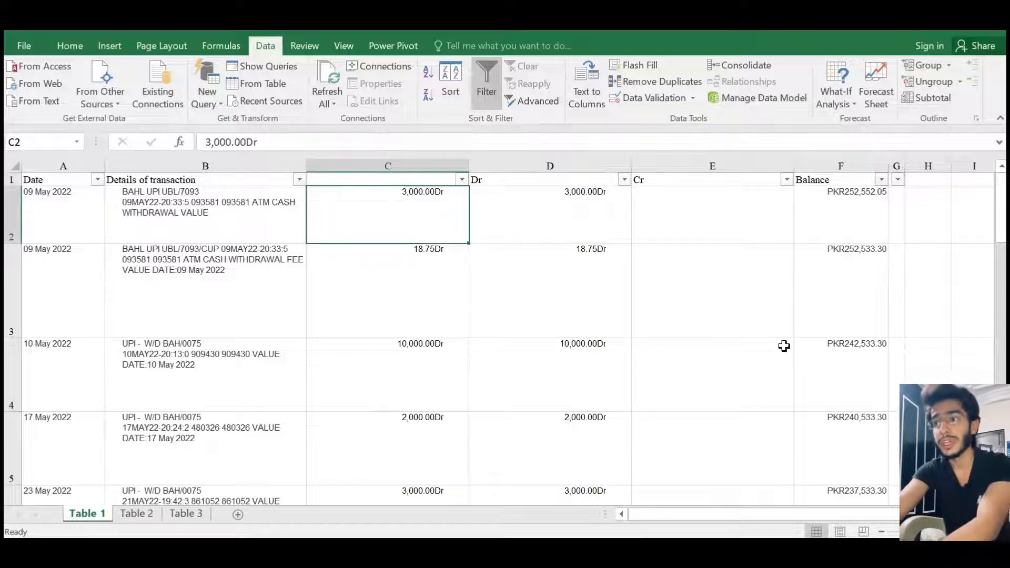
# Examine the entries and formulas in the Dr and Cr columns against the amounts in column C
pyautogui.press('Right')
pyautogui.press('Down')
pyautogui.press('Down')
pyautogui.press('Down')
pyautogui.press('Down')
pyautogui.press('Down')
pyautogui.press('Down')
pyautogui.press('Down')
pyautogui.press('Down')
pyautogui.press('Down')
pyautogui.press('Right')
pyautogui.hotkey('ctrl', 'Up')
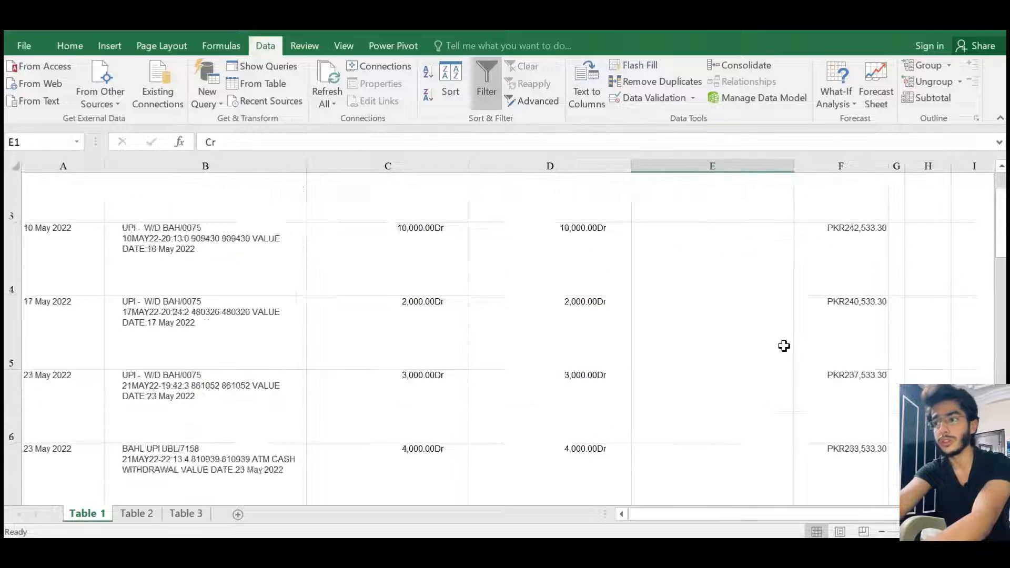
pyautogui.press('Left')
pyautogui.press('Down')
pyautogui.press('Down')
pyautogui.press('Down')
pyautogui.press('Down')
pyautogui.press('Down')
pyautogui.press('Down')
pyautogui.press('Down')
pyautogui.press('Down')
pyautogui.press('Up')
pyautogui.press('Up')
pyautogui.press('Up')
pyautogui.press('Up')
pyautogui.press('Up')
pyautogui.press('Up')
pyautogui.press('Up')
pyautogui.press('Left')
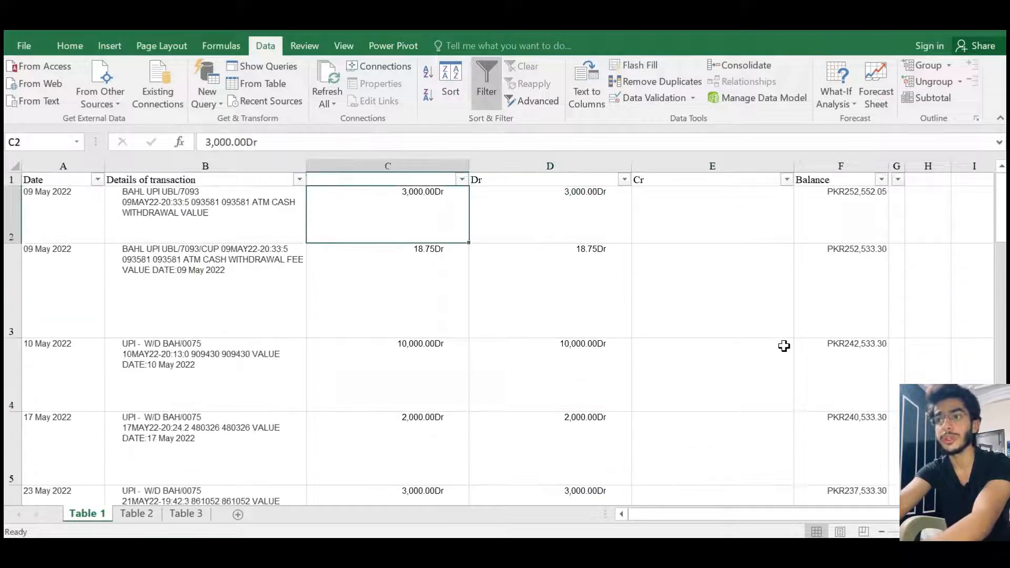
pyautogui.press('Right')
pyautogui.press('Down')
pyautogui.press('Right')
pyautogui.press('Left')
pyautogui.press('Up')
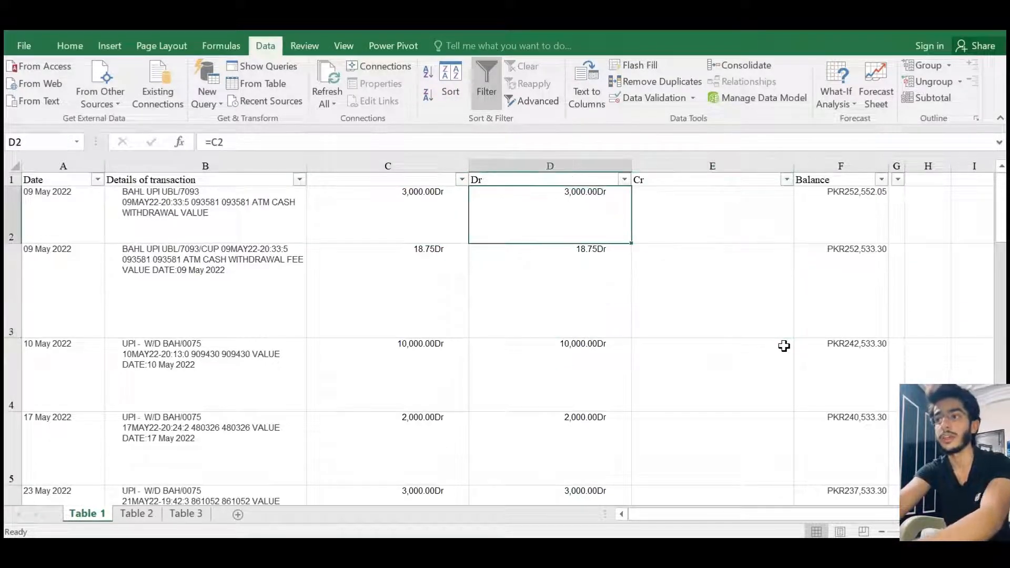
# Replace the formulas in D2:E28 with their values by copying the range and using Paste Special Values in place
pyautogui.hotkey('ctrl', 'shift', 'Down')
pyautogui.hotkey('ctrl', 'Up')
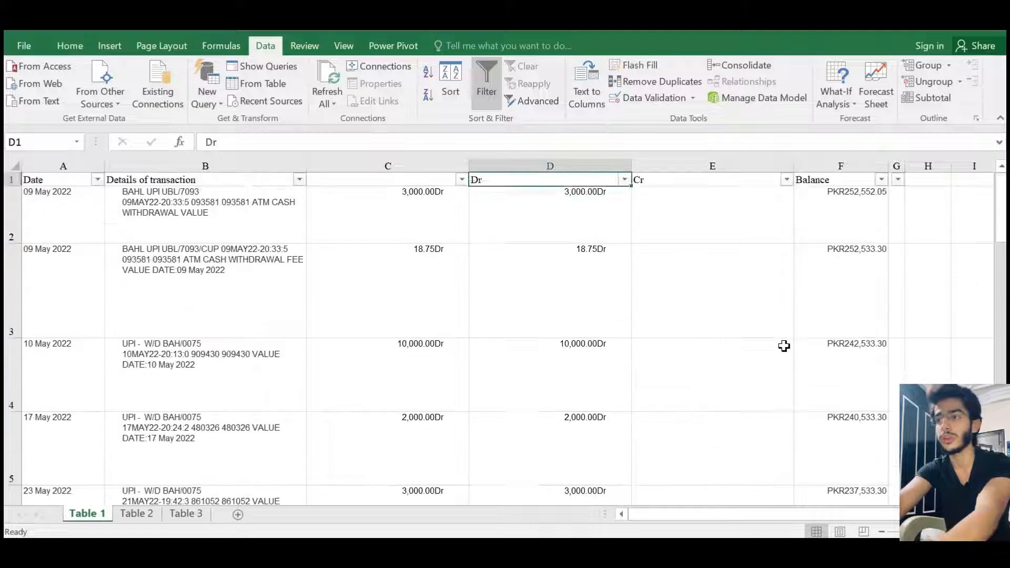
pyautogui.press('Down')
pyautogui.hotkey('shift', 'Down')
pyautogui.hotkey('shift', 'Down')
pyautogui.hotkey('shift', 'Down')
pyautogui.hotkey('shift', 'Down')
pyautogui.hotkey('shift', 'Down')
pyautogui.hotkey('shift', 'Down')
pyautogui.hotkey('shift', 'Down')
pyautogui.hotkey('shift', 'Down')
pyautogui.hotkey('shift', 'Down')
pyautogui.hotkey('shift', 'Down')
pyautogui.hotkey('shift', 'Down')
pyautogui.hotkey('shift', 'Down')
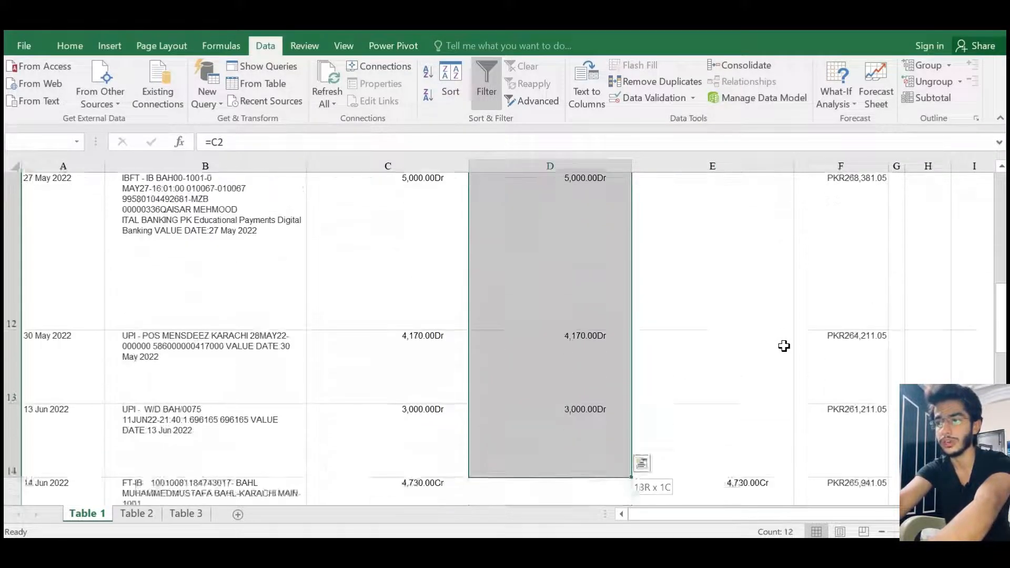
pyautogui.hotkey('shift', 'Down')
pyautogui.hotkey('shift', 'Down')
pyautogui.hotkey('shift', 'Down')
pyautogui.hotkey('shift', 'Down')
pyautogui.hotkey('shift', 'Down')
pyautogui.hotkey('shift', 'Down')
pyautogui.hotkey('shift', 'Down')
pyautogui.hotkey('shift', 'Down')
pyautogui.hotkey('shift', 'Down')
pyautogui.hotkey('shift', 'Down')
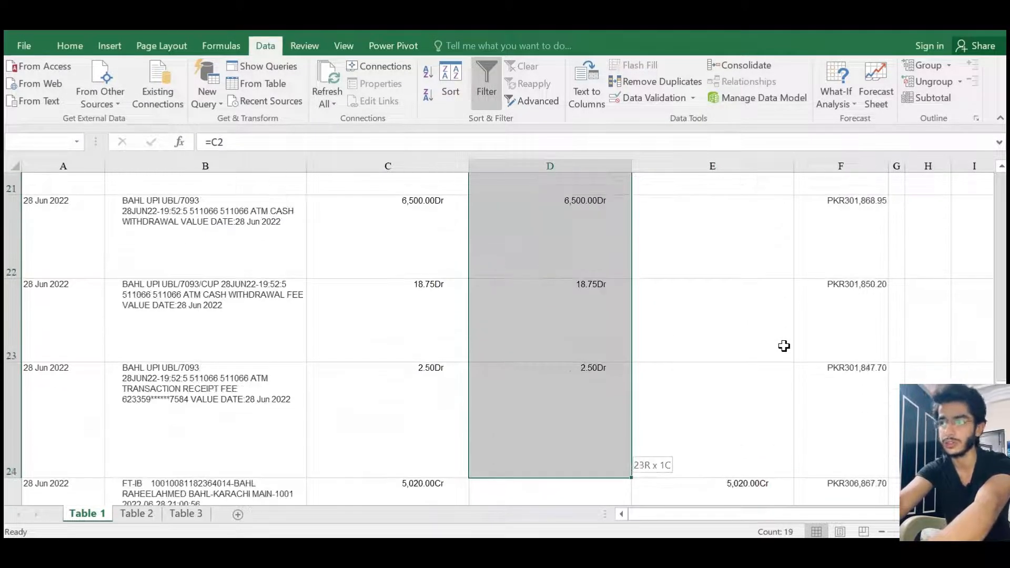
pyautogui.hotkey('shift', 'Down')
pyautogui.hotkey('shift', 'Down')
pyautogui.hotkey('shift', 'Down')
pyautogui.hotkey('shift', 'Down')
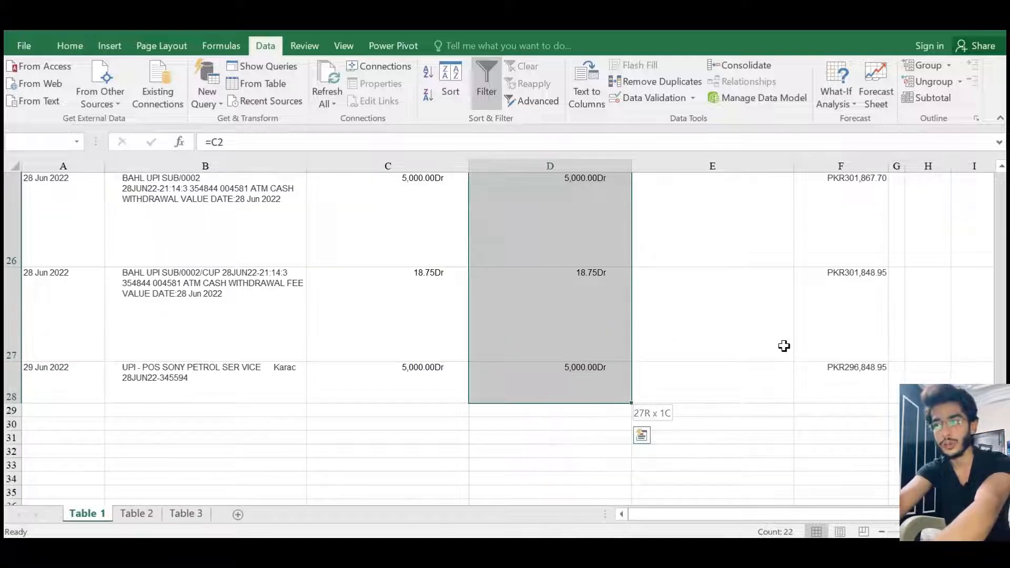
pyautogui.hotkey('shift', 'Right')
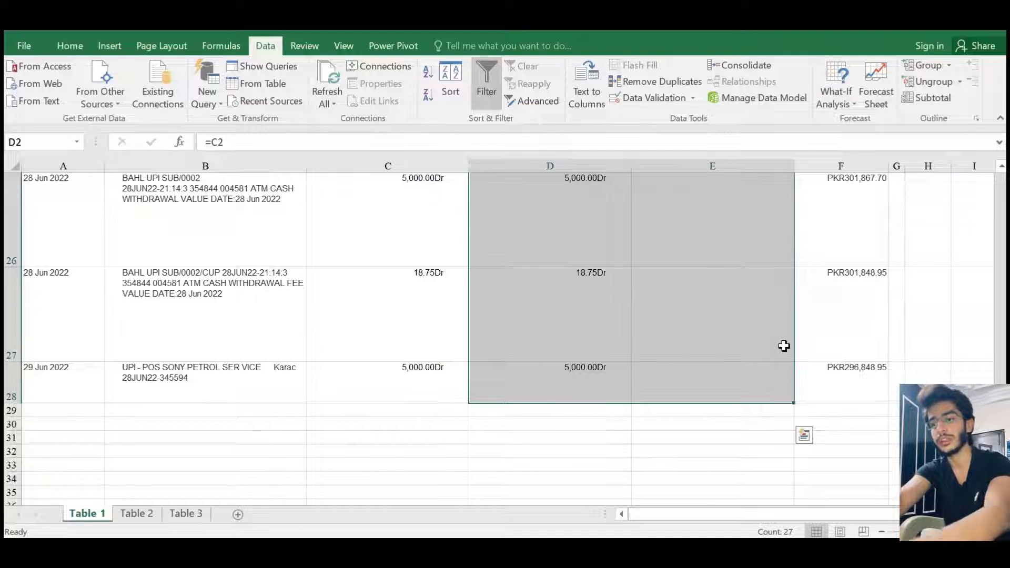
pyautogui.hotkey('ctrl', 'c')
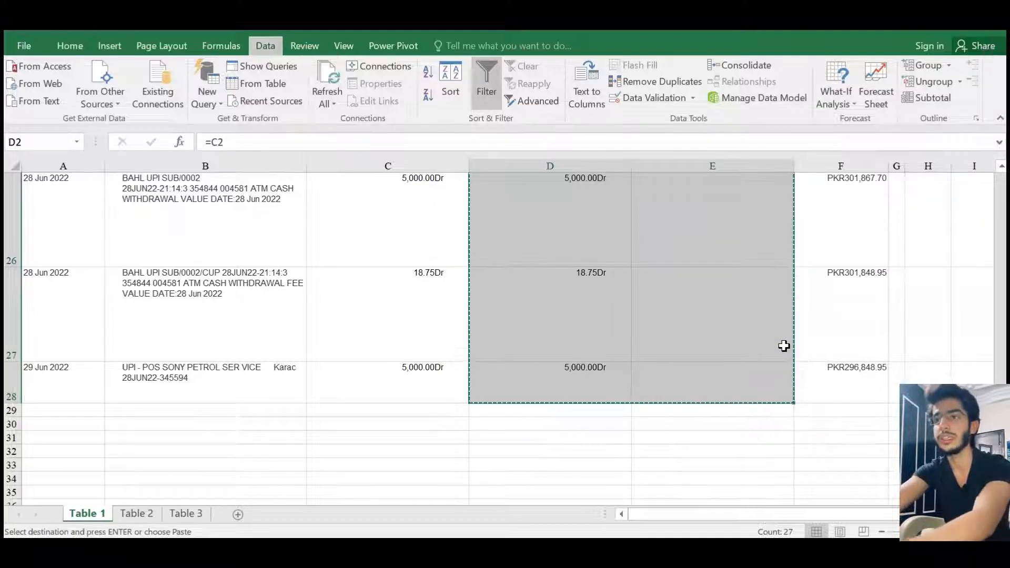
pyautogui.hotkey('alt', 'e')
pyautogui.press('s')
pyautogui.press('v')
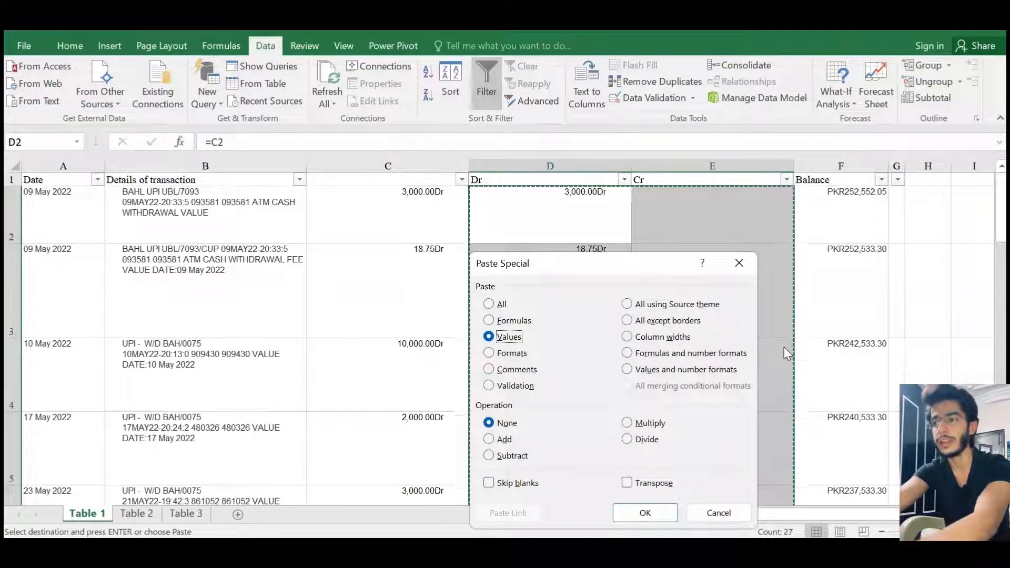
pyautogui.press('Return')
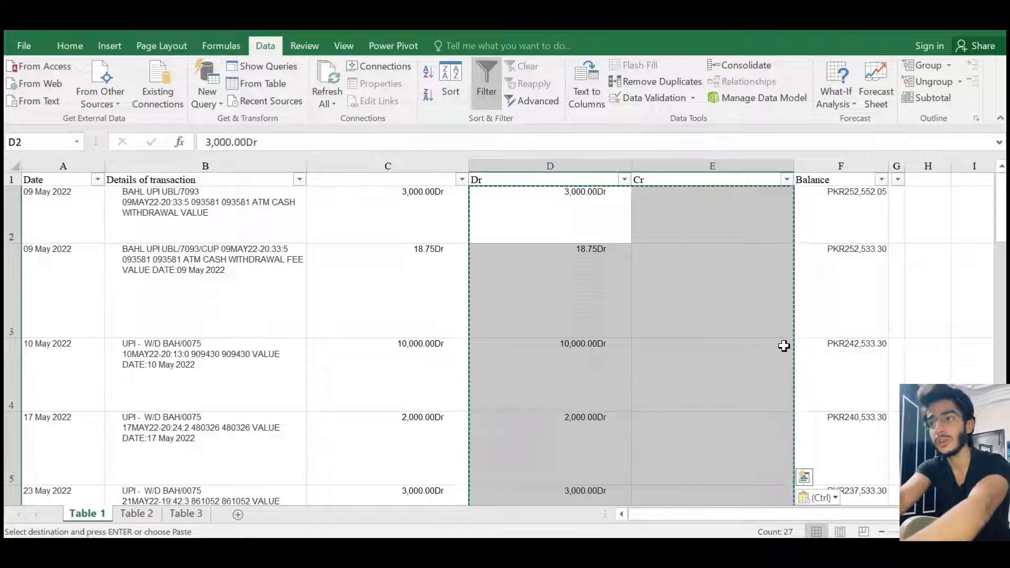
pyautogui.press('Escape')
# Delete the original amount column C, keeping the separate Dr and Cr columns
pyautogui.press('Down')
pyautogui.press('Down')
pyautogui.press('Down')
pyautogui.press('Down')
pyautogui.press('Down')
pyautogui.press('Down')
pyautogui.press('Down')
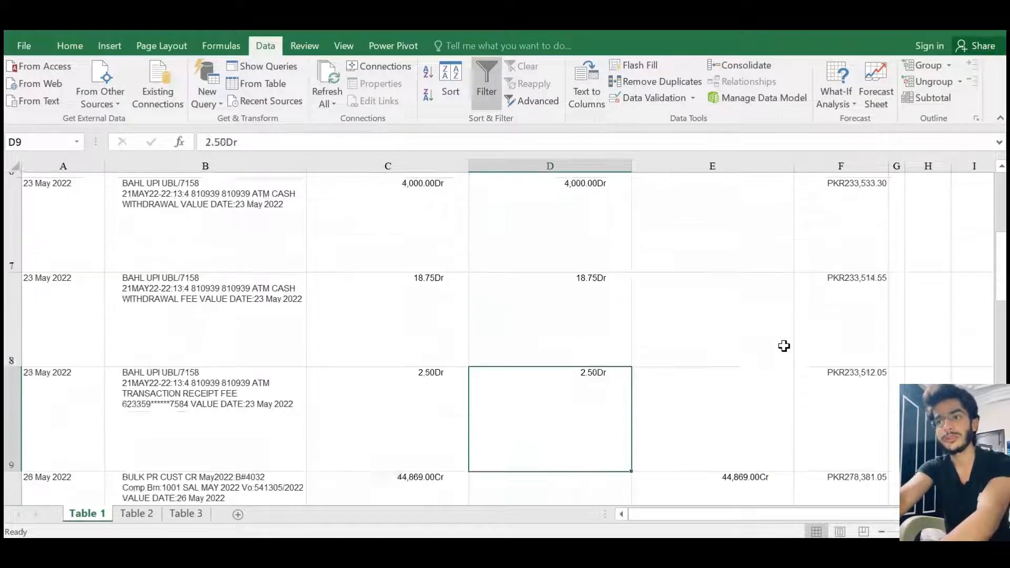
pyautogui.hotkey('ctrl', 'Up')
pyautogui.press('Left')
pyautogui.press('Down')
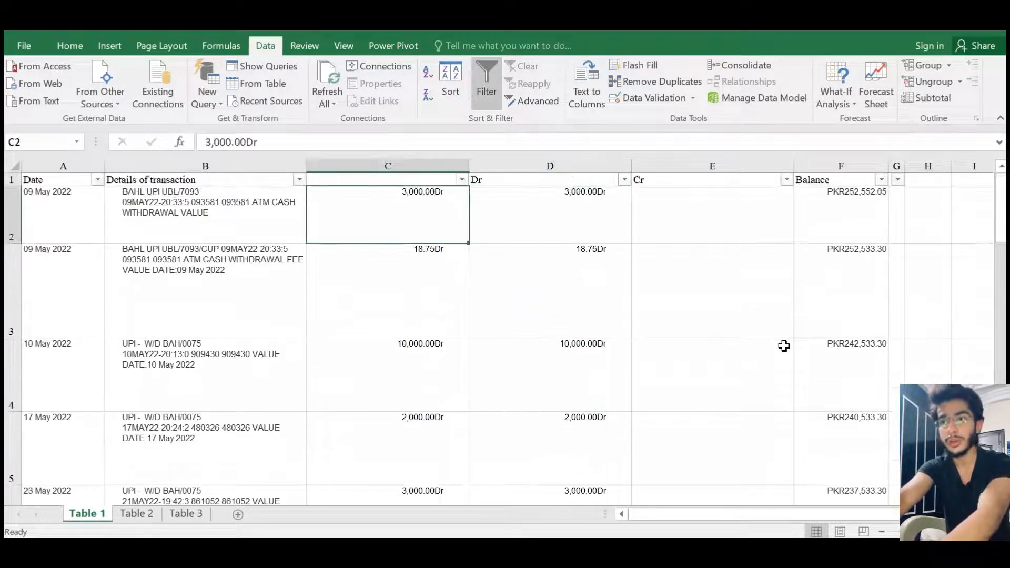
pyautogui.hotkey('ctrl', 'shift', 'Down')
pyautogui.hotkey('ctrl', '-')
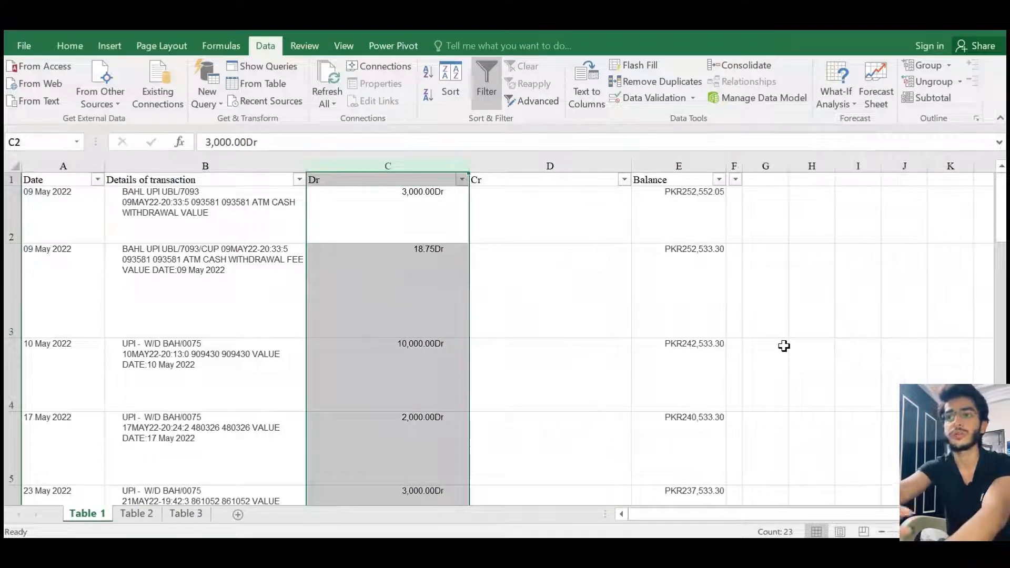
# Compare the Dr, Cr and Balance columns of Table 1 with those in the Formatted Bank statement sample workbook
pyautogui.press('Down')
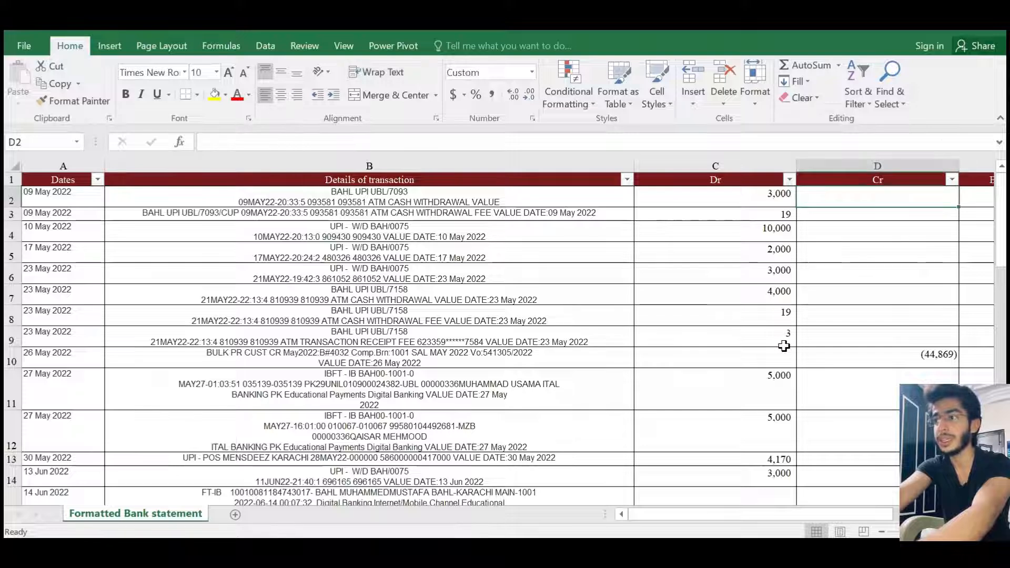
pyautogui.press('Down')
pyautogui.press('Right')
pyautogui.press('Right')
pyautogui.press('Right')
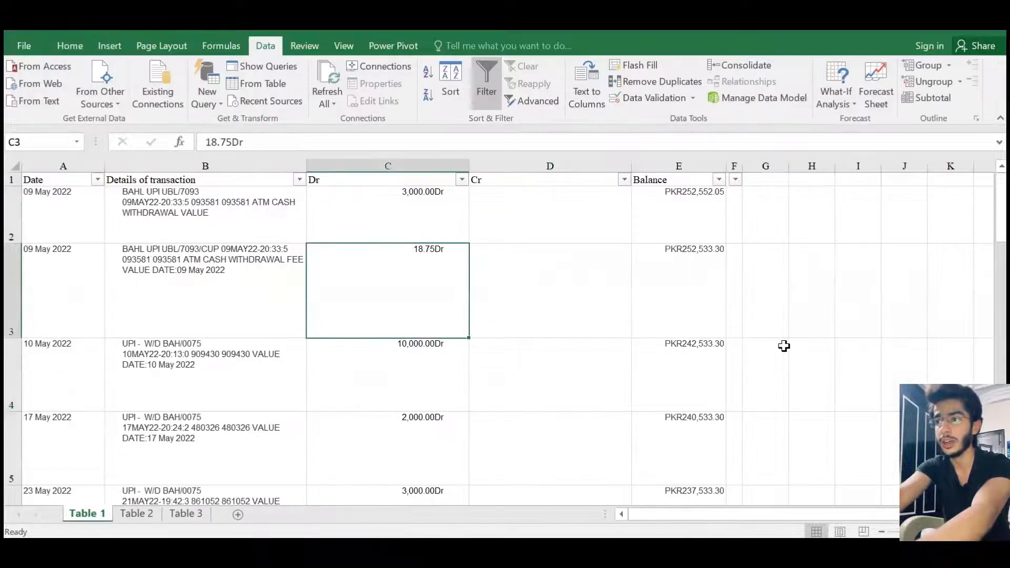
pyautogui.press('Right')
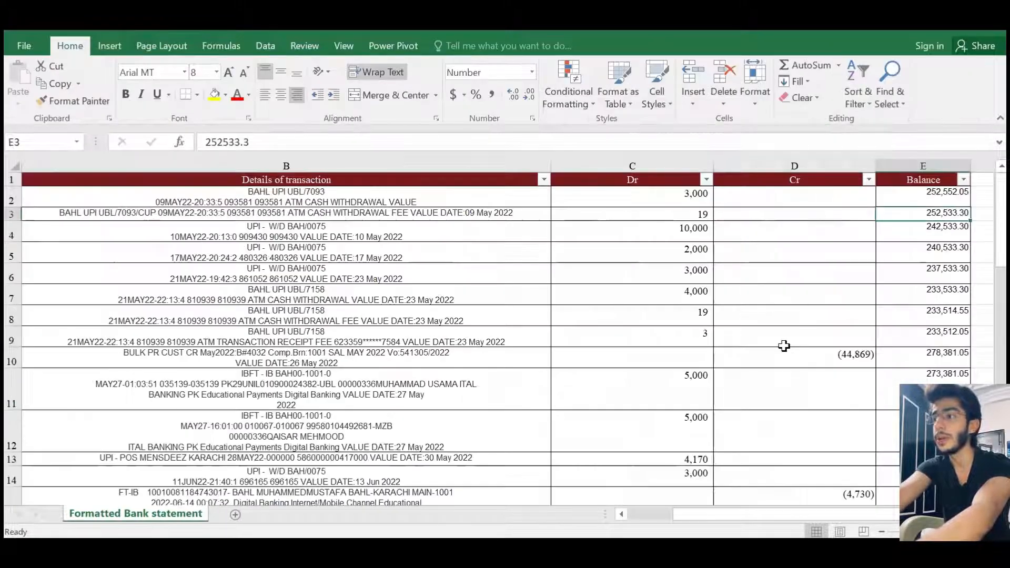
pyautogui.hscroll(2, 784, 346)
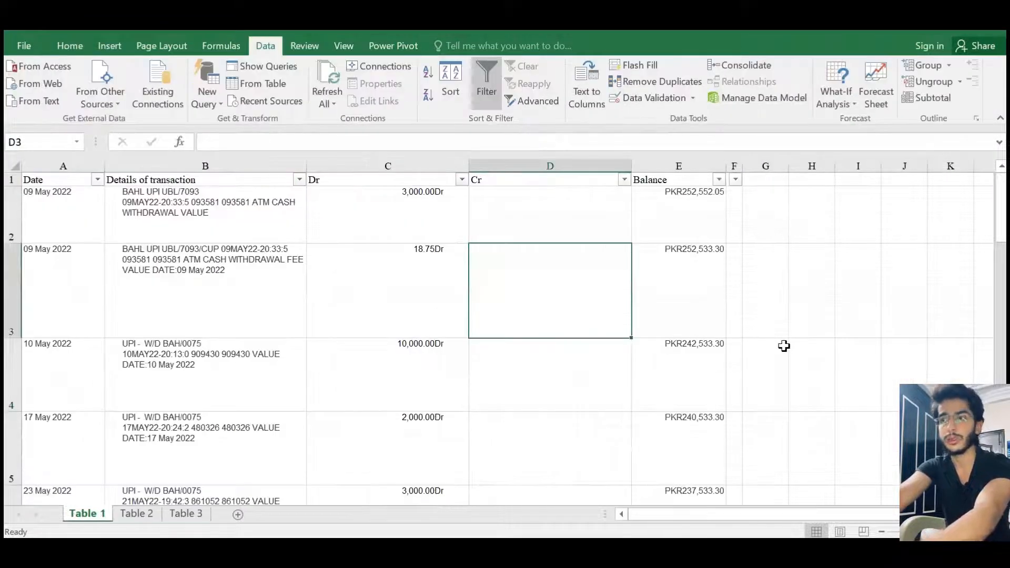
# Remove the text "Dr" from all of column C by replacing every occurrence with nothing
pyautogui.press('Left')
pyautogui.hotkey('ctrl', 'space')
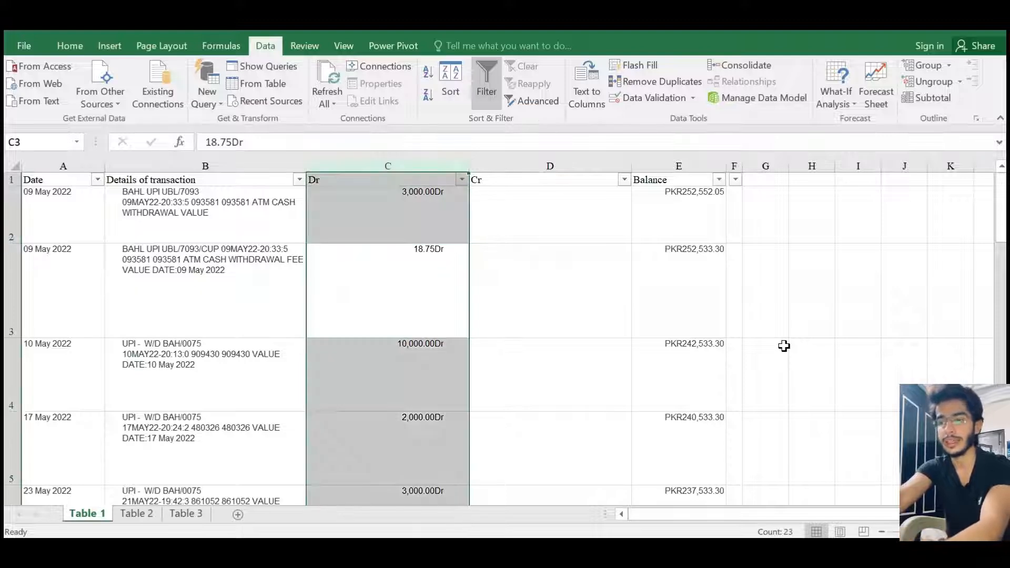
pyautogui.hotkey('ctrl', 'h')
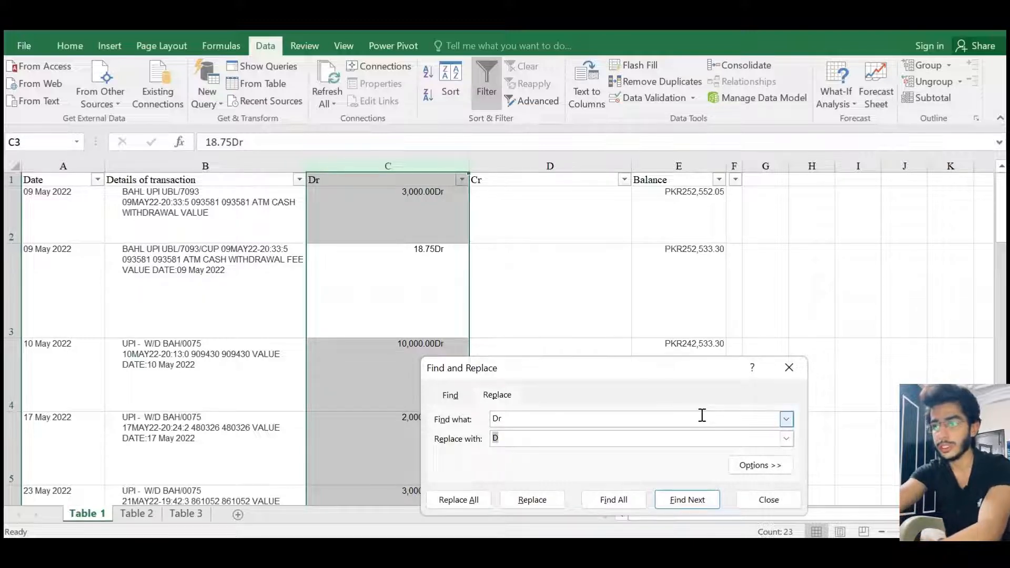
pyautogui.click(441, 504)
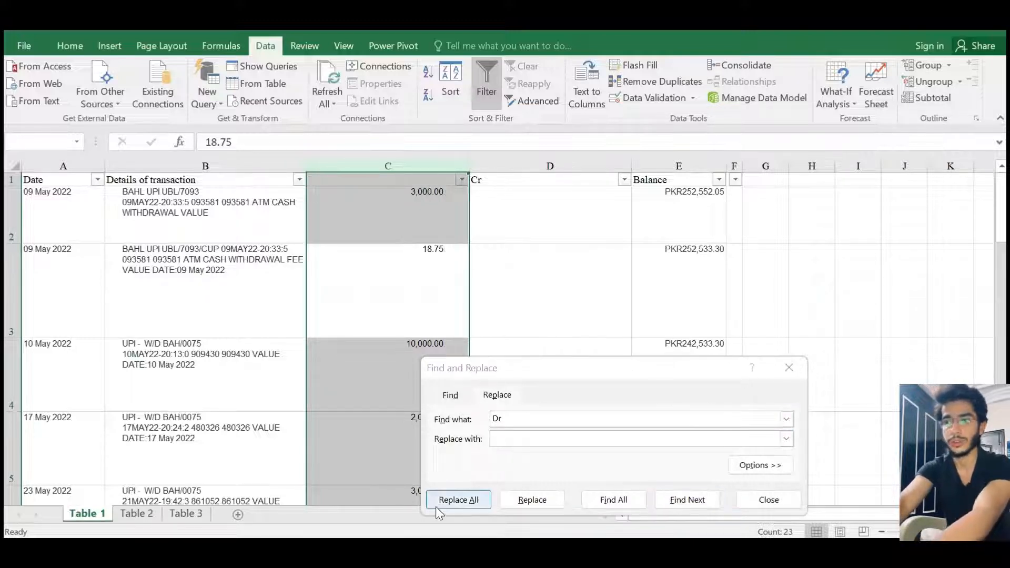
pyautogui.click(512, 327)
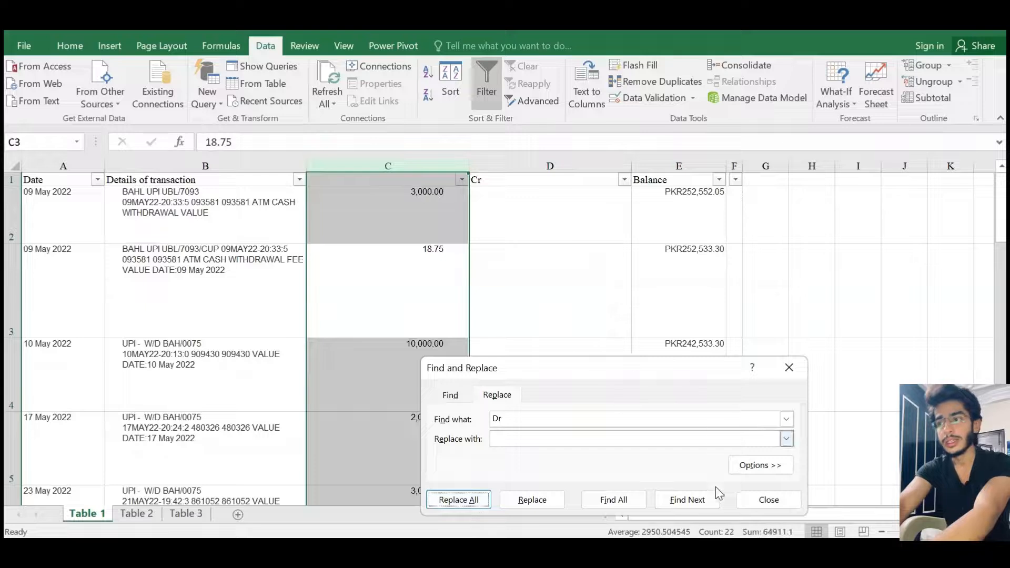
pyautogui.click(766, 494)
# Remove the text "Cr" from all of column D by replacing every occurrence with nothing
pyautogui.press('Down')
pyautogui.press('Right')
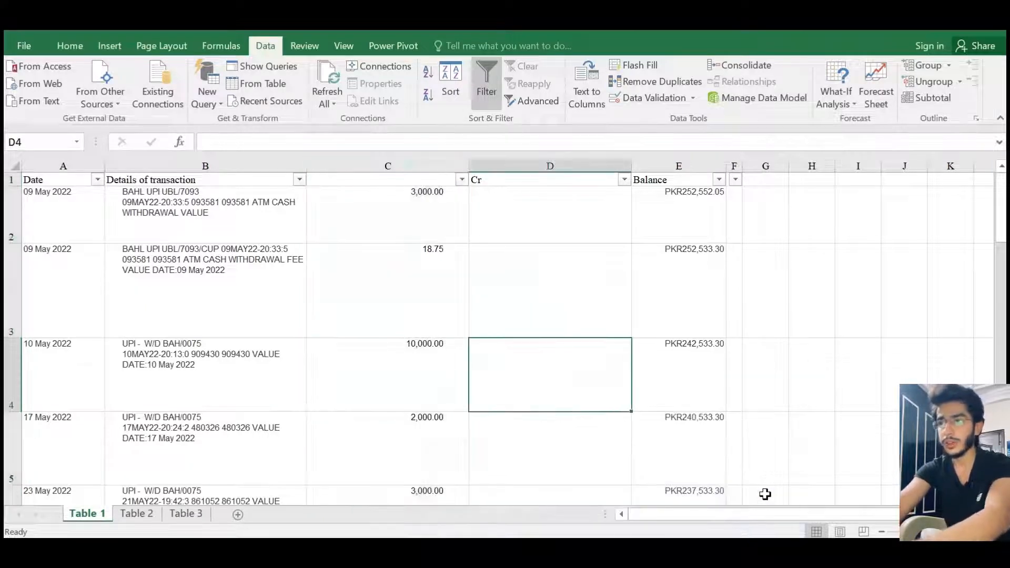
pyautogui.hotkey('ctrl', 'space')
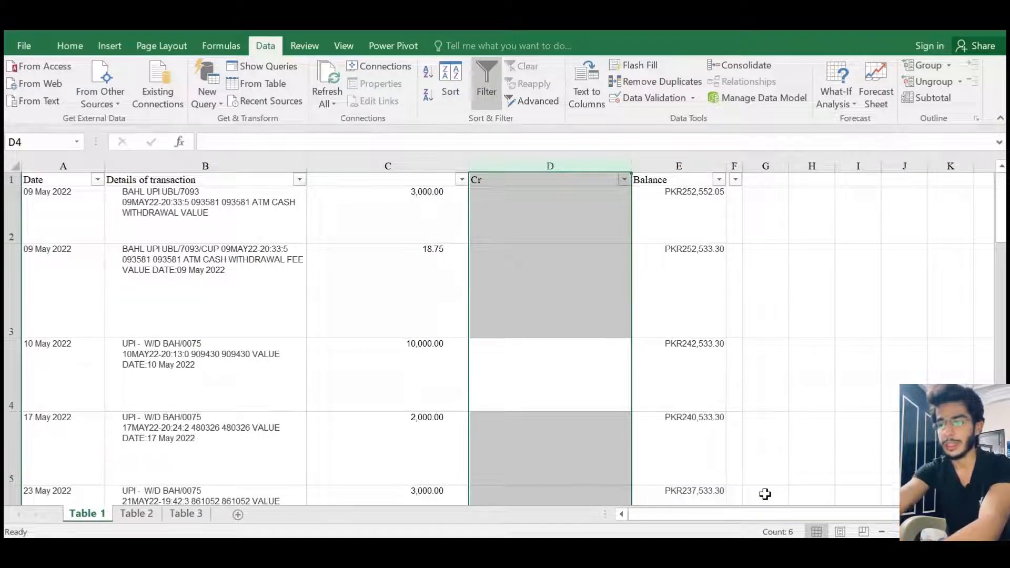
pyautogui.hotkey('ctrl', 'h')
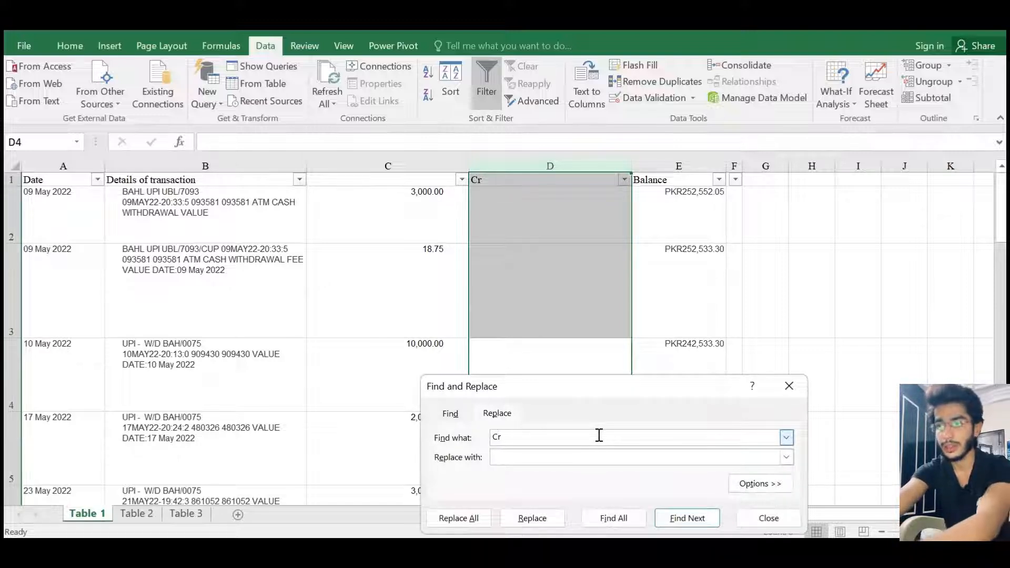
pyautogui.click(458, 518)
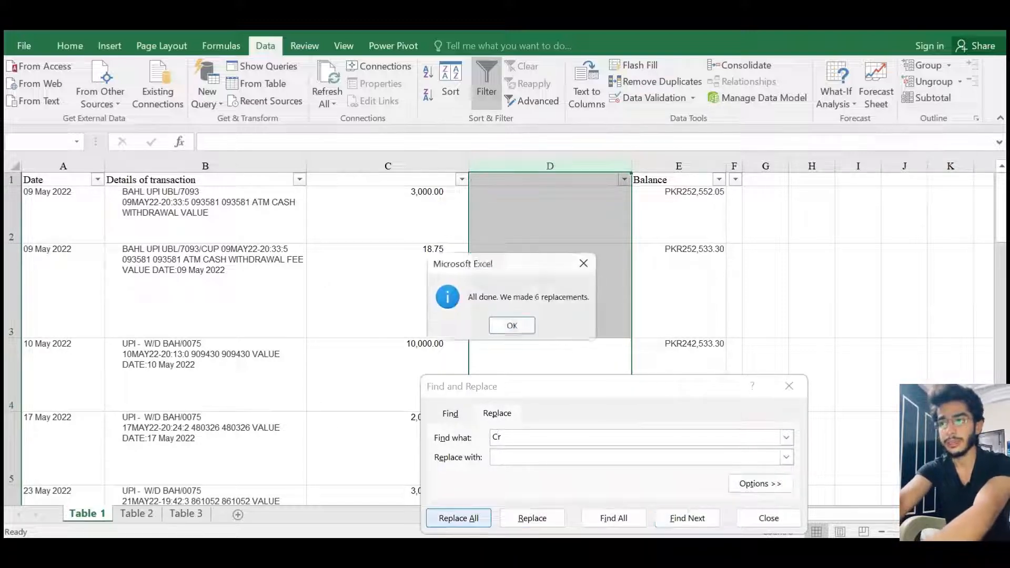
pyautogui.click(512, 328)
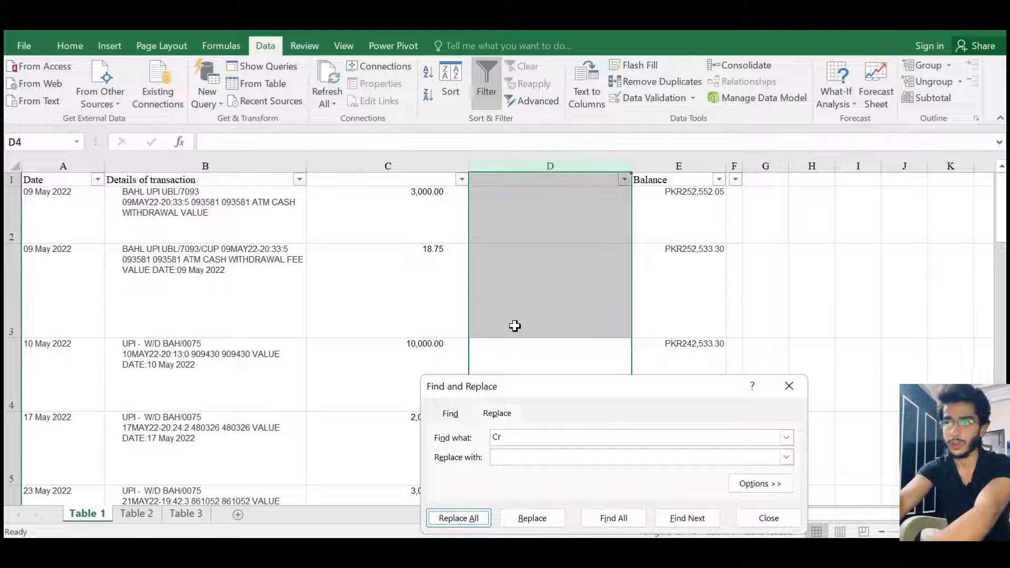
pyautogui.click(787, 389)
# Strip the "PKR" prefix from all amounts in the Balance column by replacing it with nothing
pyautogui.hotkey('ctrl', 'space')
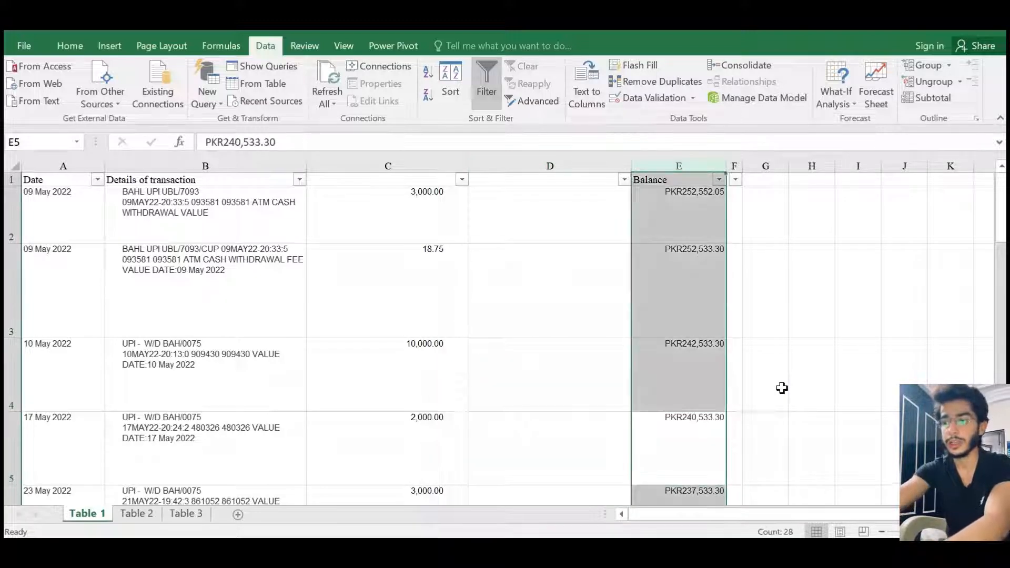
pyautogui.hotkey('ctrl', 'h')
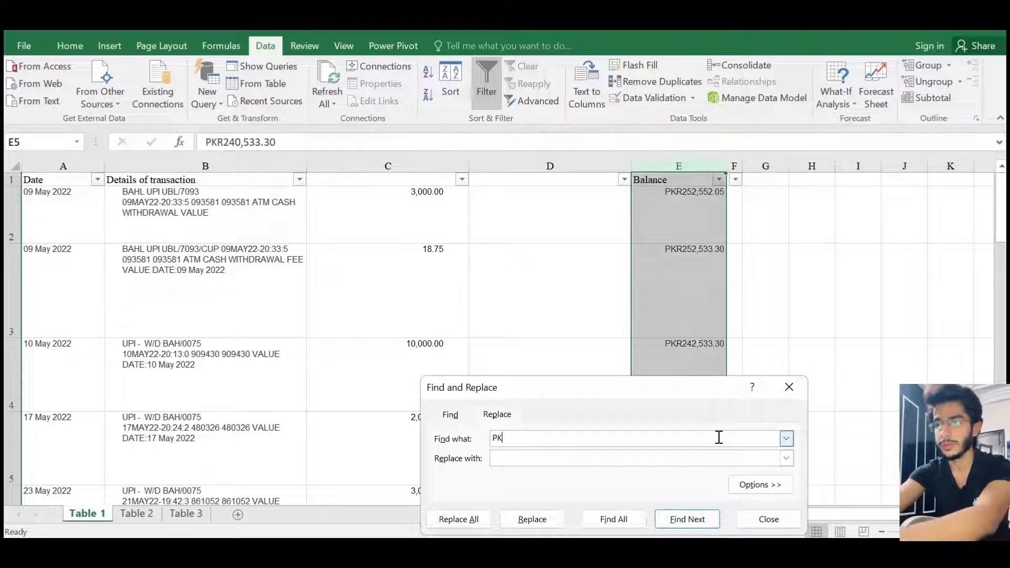
pyautogui.click(719, 437)
pyautogui.write('PKR')
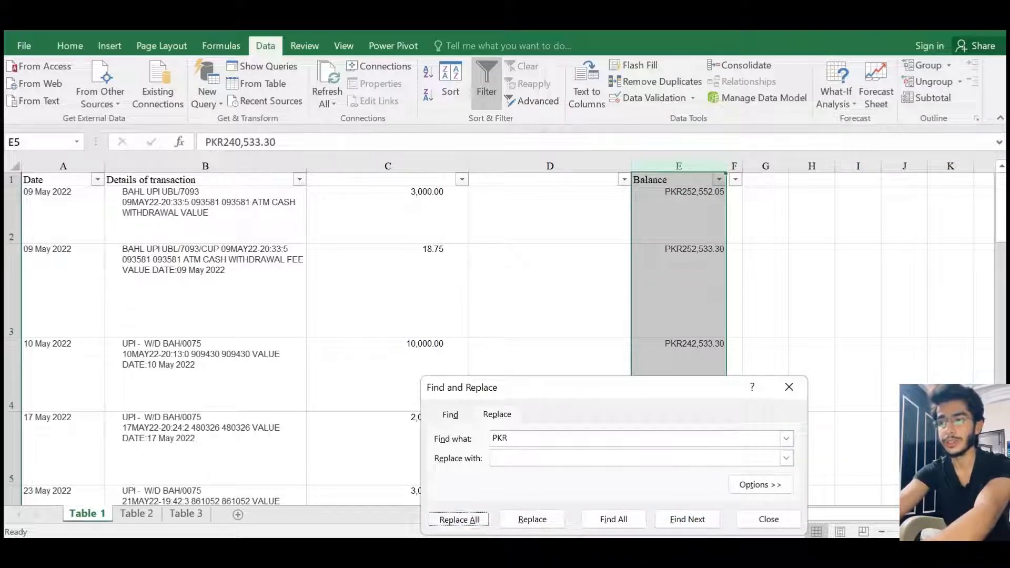
pyautogui.click(459, 519)
pyautogui.click(512, 327)
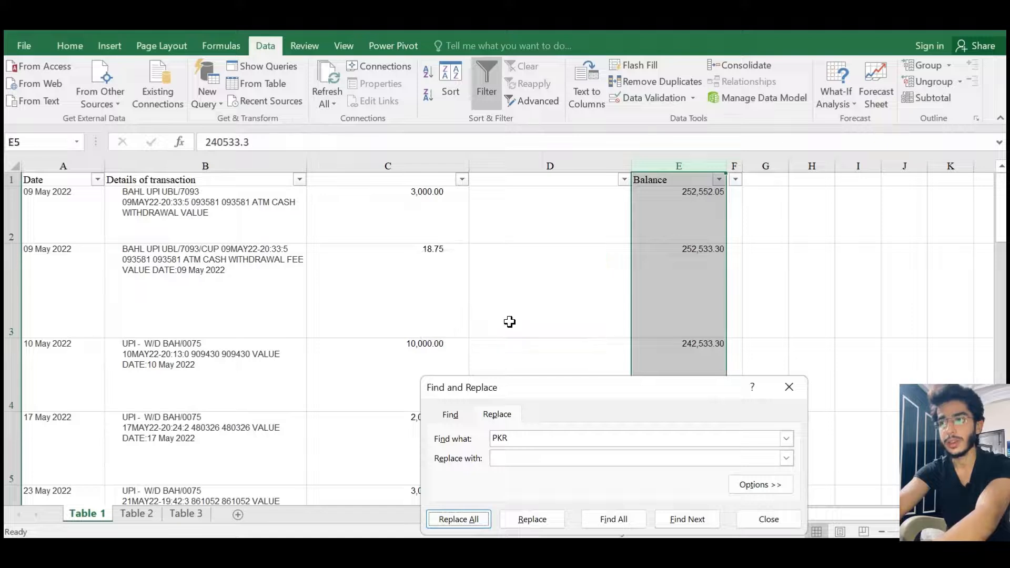
pyautogui.click(769, 520)
# Enter the headers Debit in C1 and Credit in D1 of Table 1
pyautogui.press('Left')
pyautogui.press('Left')
pyautogui.press('Left')
pyautogui.press('Left')
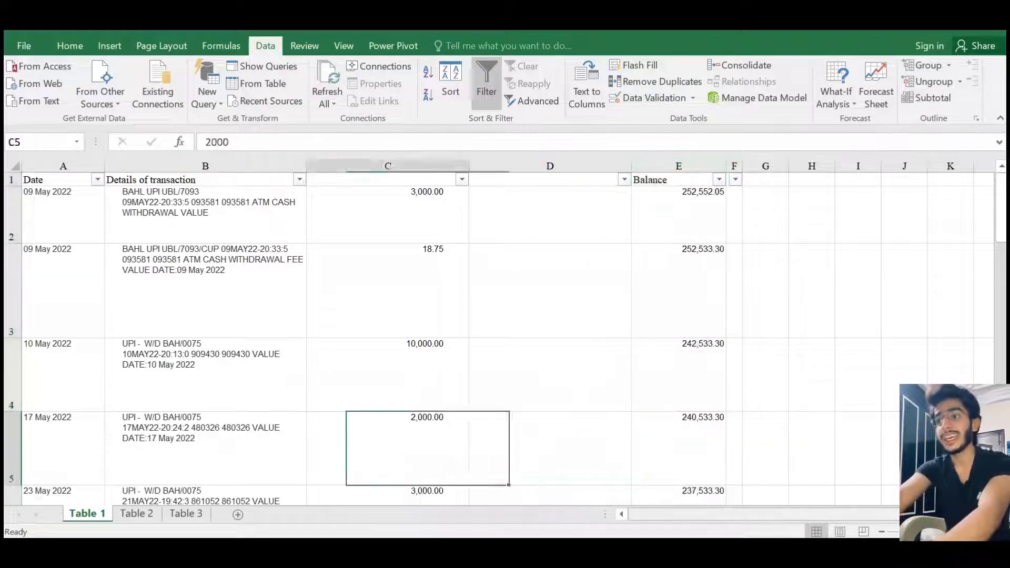
pyautogui.press('Up')
pyautogui.press('Up')
pyautogui.press('Up')
pyautogui.press('Up')
pyautogui.press('Right')
pyautogui.press('Right')
pyautogui.write('Debo')
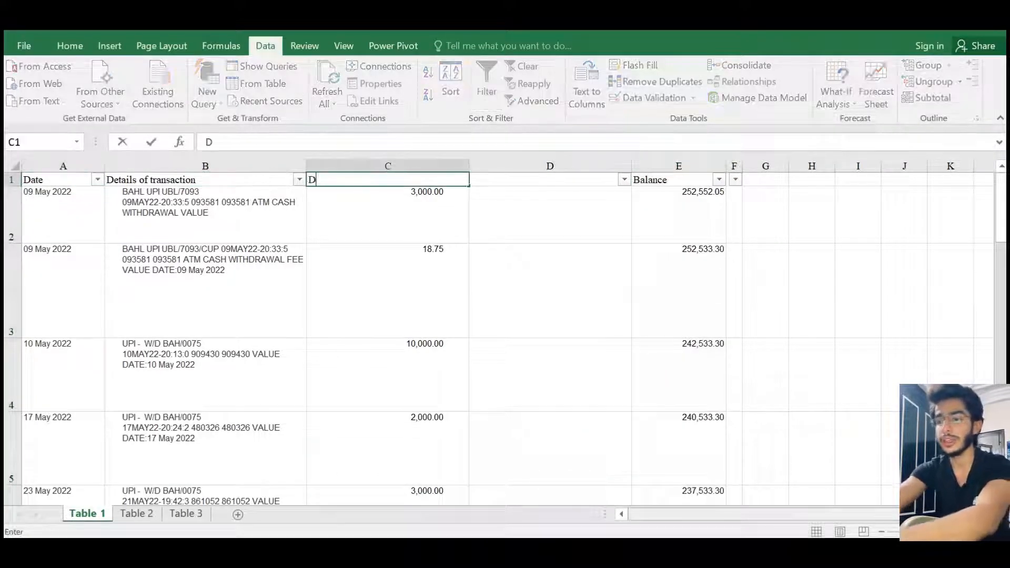
pyautogui.press('Tab')
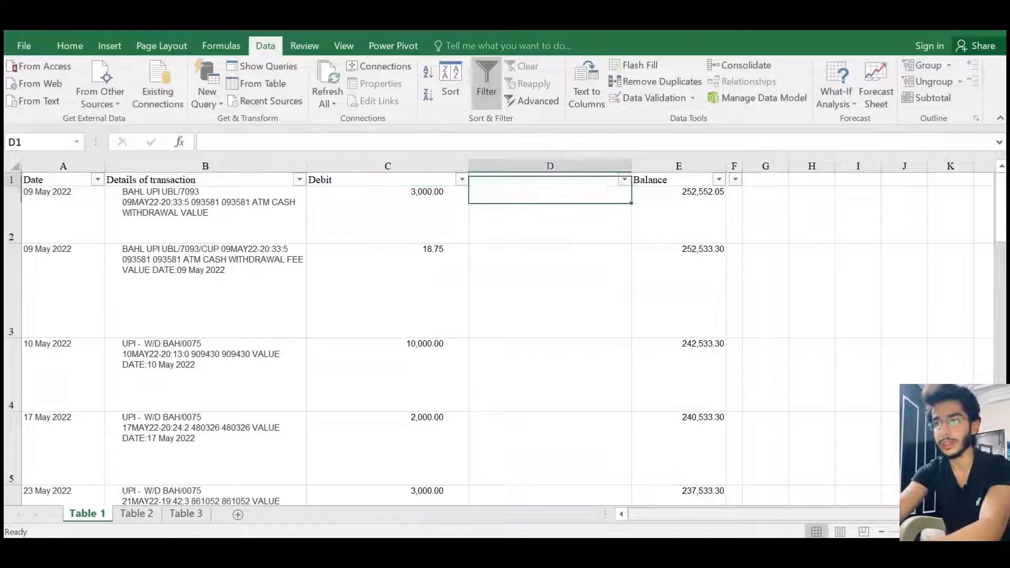
pyautogui.write('Credit')
pyautogui.press('Return')
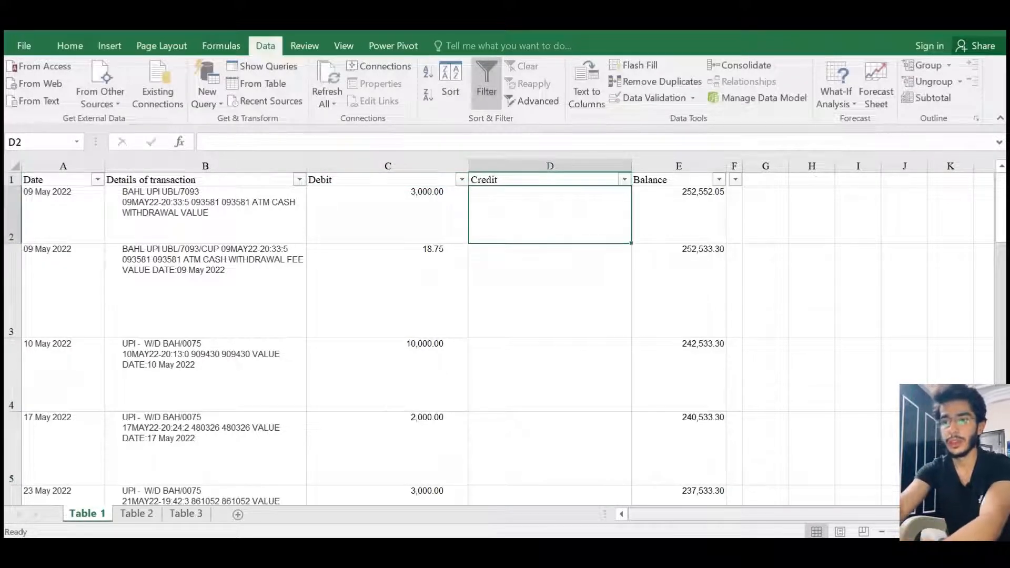
# Insert a blank row above the first entry in Table 2 and enter the header Date in A1
pyautogui.hotkey('ctrl', 'pagedown')
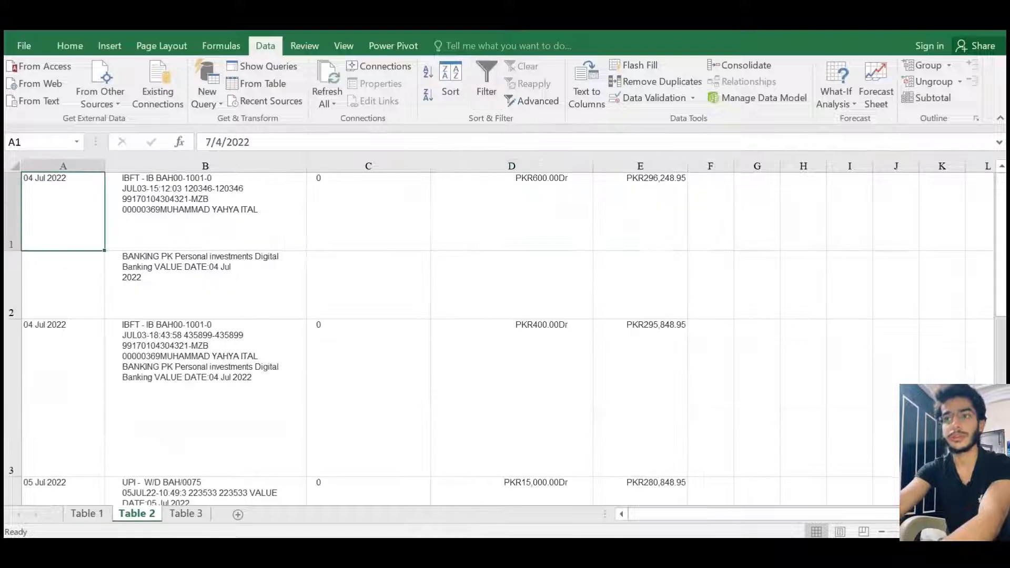
pyautogui.hotkey('shift', 'space')
pyautogui.hotkey('ctrl', 'shift', '=')
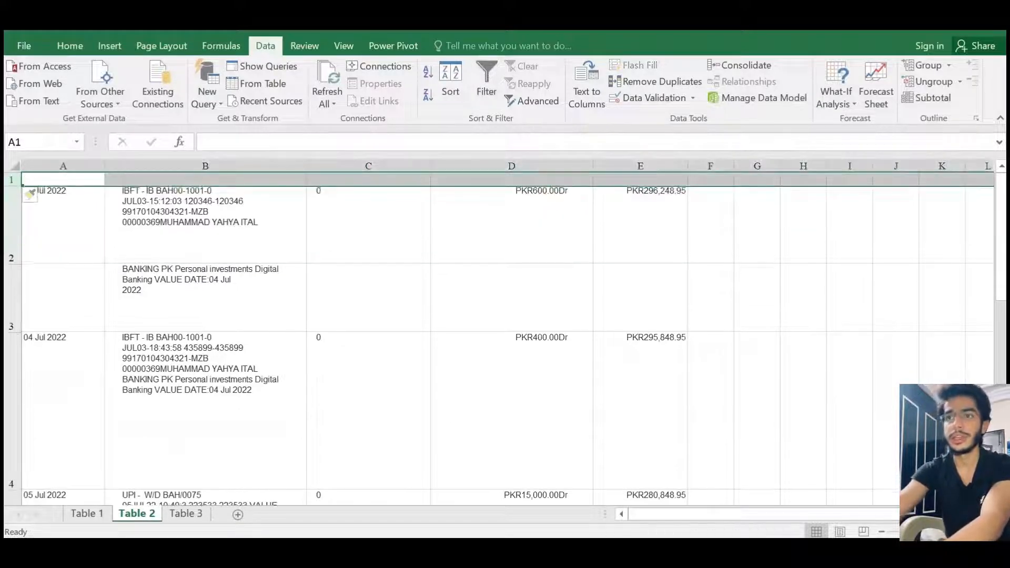
pyautogui.press('Down')
pyautogui.press('Up')
pyautogui.write('Date')
pyautogui.press('Return')
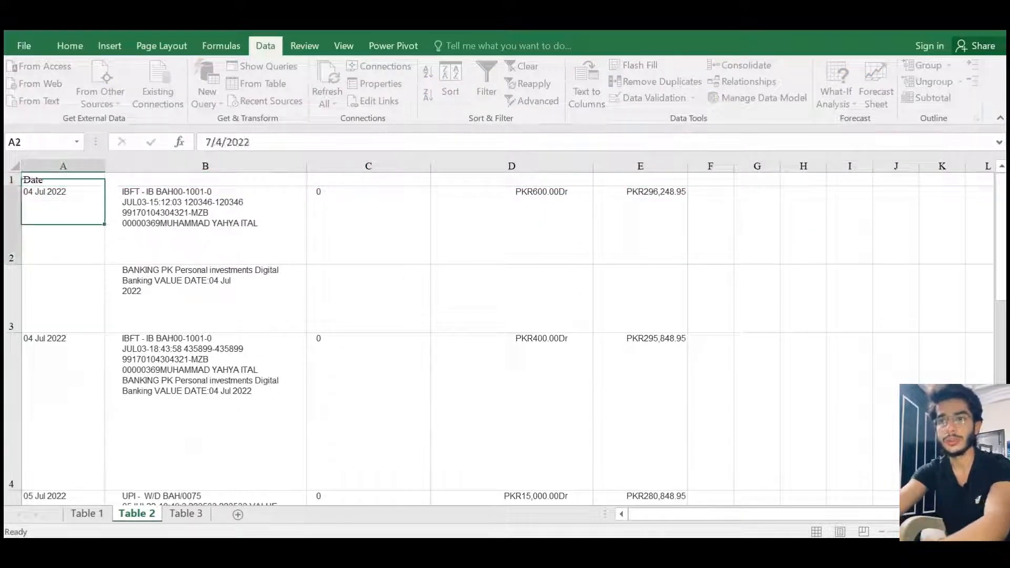
# Insert two blank columns before the balance column E in Table 2
pyautogui.press('Down')
pyautogui.press('Right')
pyautogui.hotkey('ctrl', 'Home')
pyautogui.press('Right')
pyautogui.press('Right')
pyautogui.press('Right')
pyautogui.press('Right')
pyautogui.press('Down')
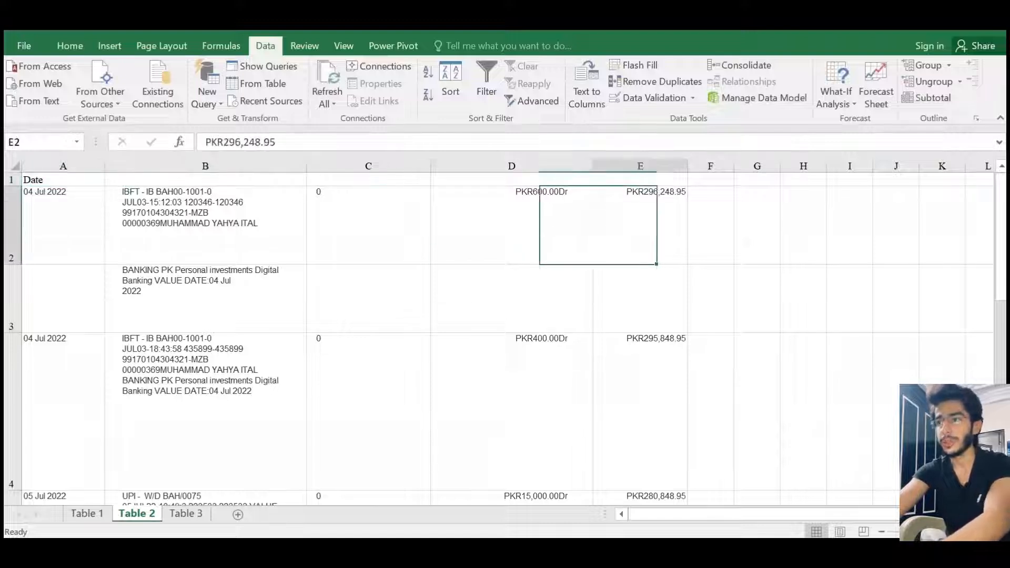
pyautogui.hotkey('ctrl', 'space')
pyautogui.hotkey('ctrl', 'shift', '=')
pyautogui.hotkey('ctrl', 'shift', '=')
# Delete column C containing the zeros from Table 2
pyautogui.press('Left')
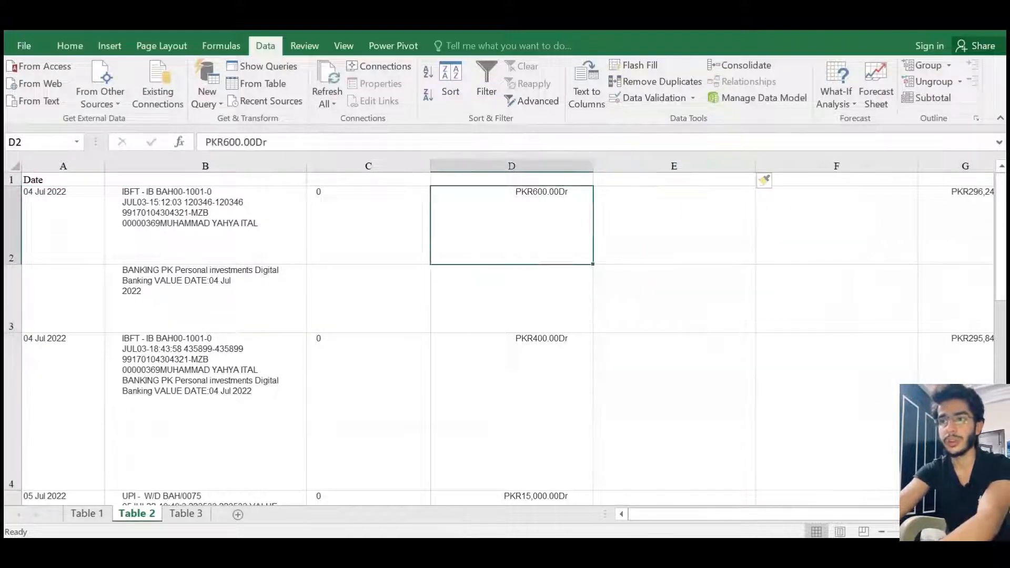
pyautogui.press('Left')
pyautogui.hotkey('ctrl', 'Down')
pyautogui.hotkey('ctrl', 'Down')
pyautogui.hotkey('ctrl', 'Down')
pyautogui.hotkey('ctrl', 'Down')
pyautogui.hotkey('ctrl', 'Down')
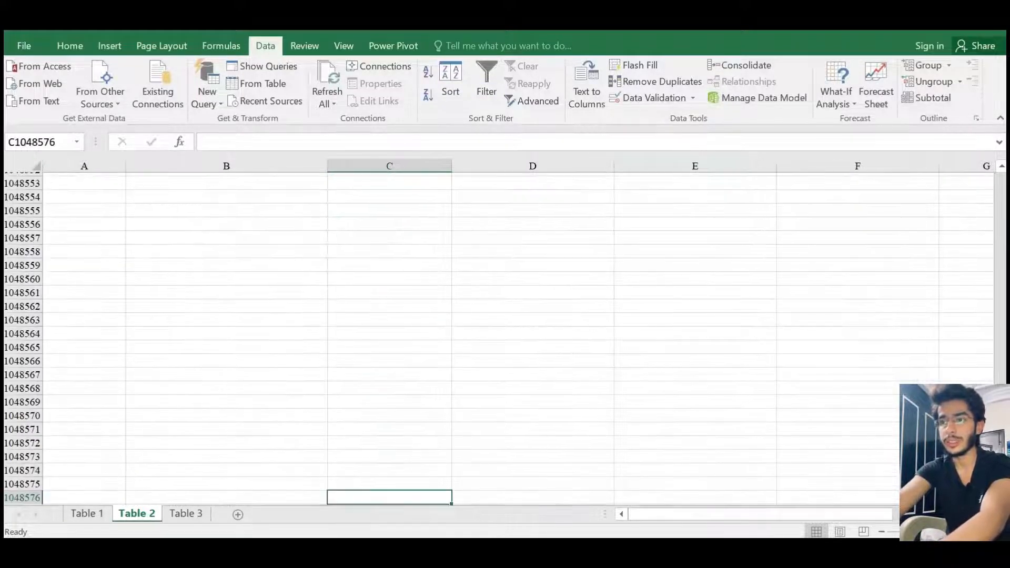
pyautogui.hotkey('ctrl', 'Up')
pyautogui.hotkey('ctrl', 'Up')
pyautogui.hotkey('ctrl', 'Up')
pyautogui.hotkey('ctrl', 'Up')
pyautogui.hotkey('ctrl', 'Up')
pyautogui.hotkey('ctrl', 'space')
pyautogui.hotkey('ctrl', '-')
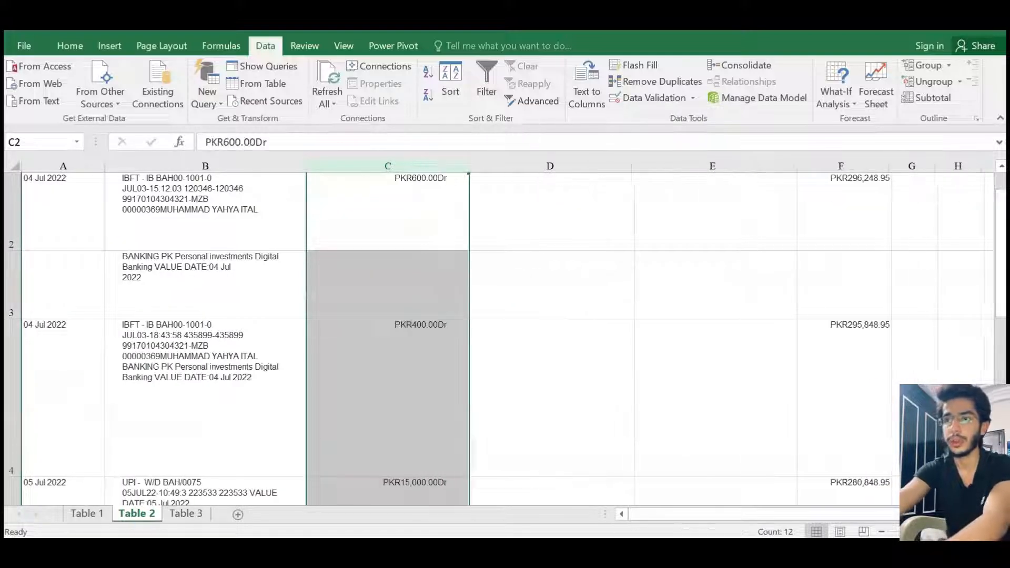
# Apply a filter to the Table 2 data range A1:F14
pyautogui.press('Left')
pyautogui.press('Left')
pyautogui.hotkey('ctrl', 'Up')
pyautogui.hotkey('ctrl', 'shift', 'Right')
pyautogui.hotkey('ctrl', 'shift', 'Down')
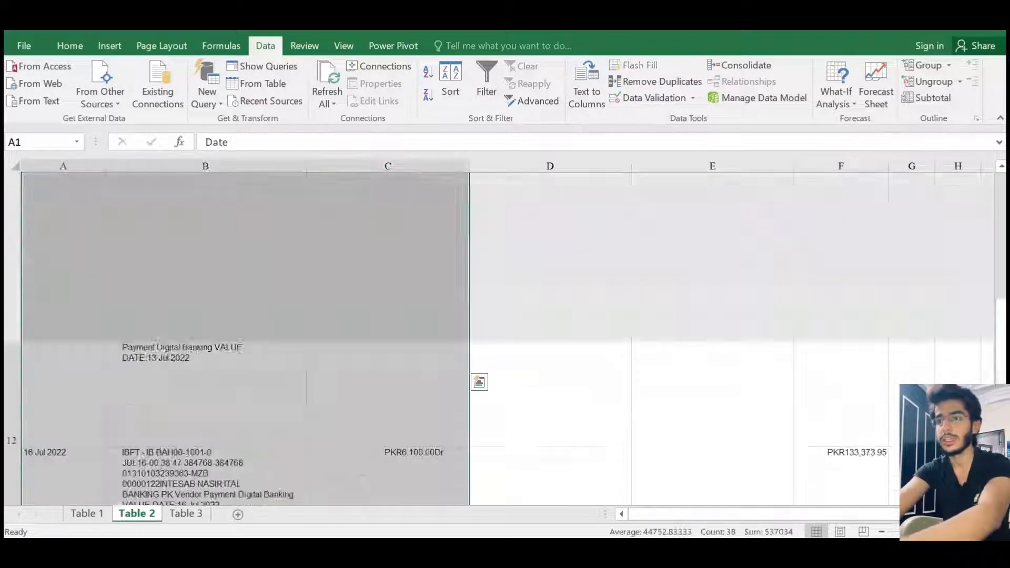
pyautogui.hotkey('shift', 'Right')
pyautogui.hotkey('shift', 'Right')
pyautogui.hotkey('shift', 'Right')
pyautogui.hotkey('shift', 'Right')
pyautogui.hotkey('shift', 'Right')
pyautogui.hotkey('shift', 'Right')
pyautogui.hotkey('shift', 'Right')
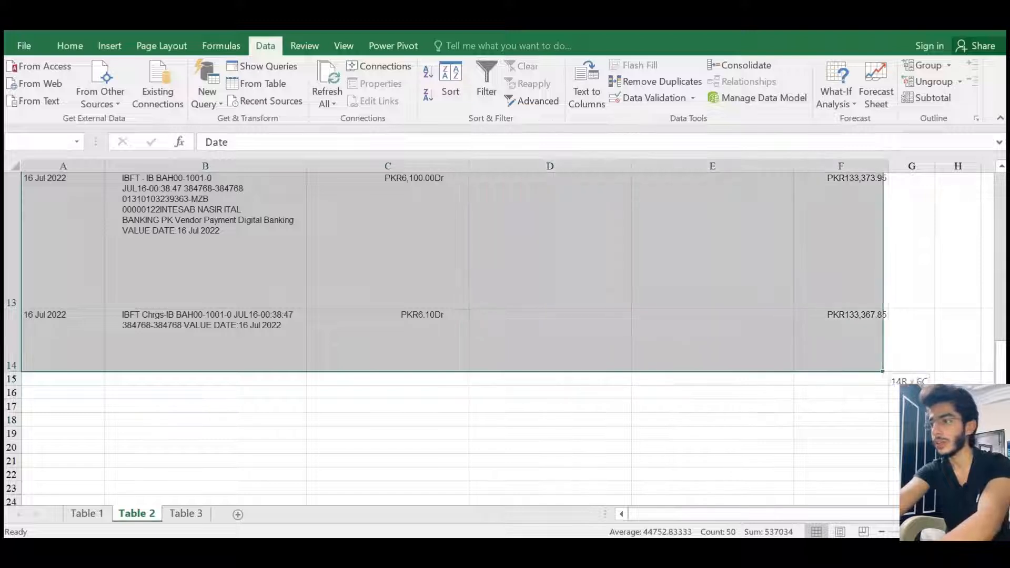
pyautogui.hotkey('shift', 'Left')
pyautogui.hotkey('shift', 'Left')
pyautogui.hotkey('shift', 'Left')
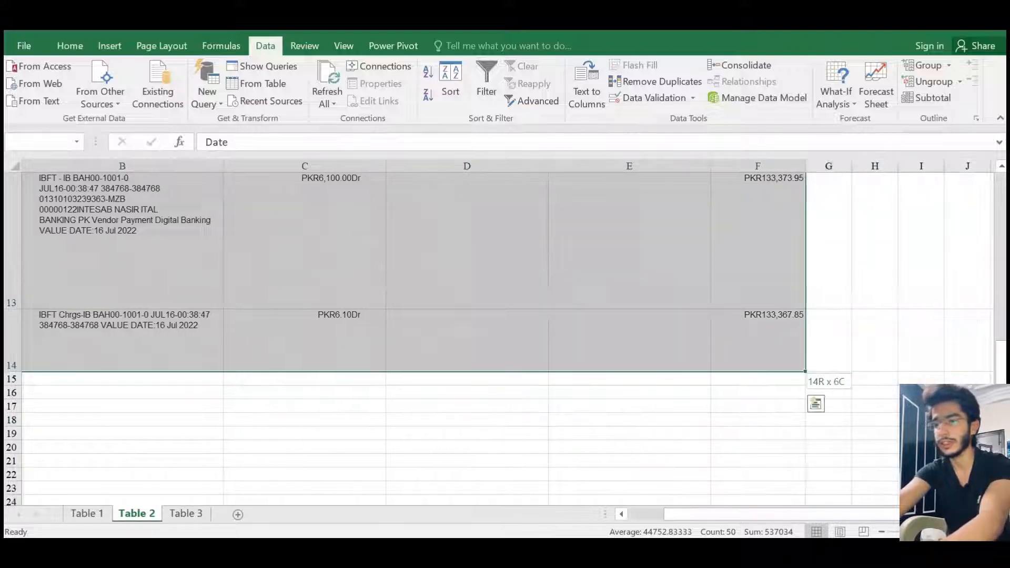
pyautogui.click(487, 84)
pyautogui.press('Left')
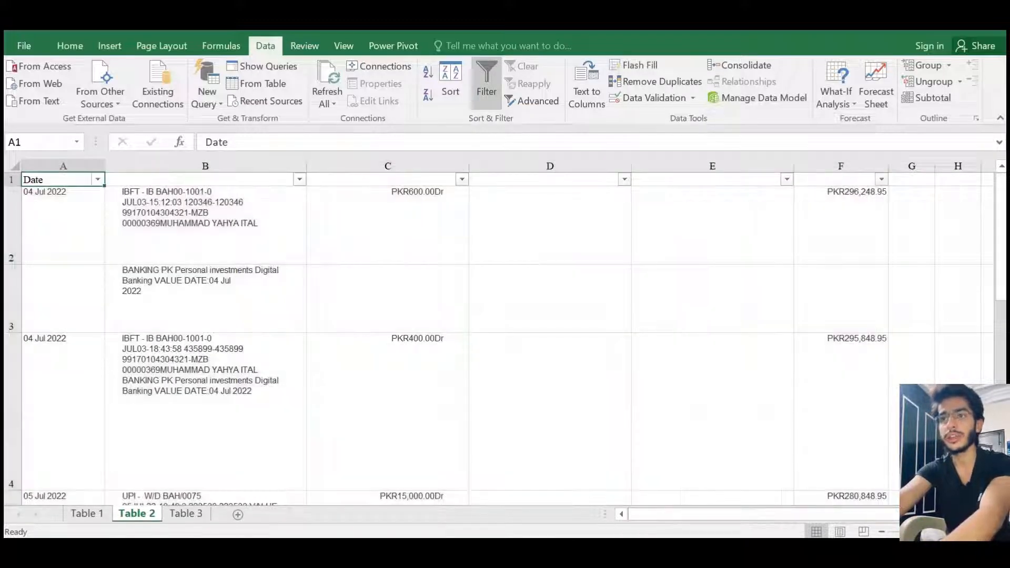
# Filter the Date column of Table 2 to show only the blank entries
pyautogui.press('Right')
pyautogui.press('Left')
pyautogui.hotkey('alt', 'Down')
pyautogui.click(54, 333)
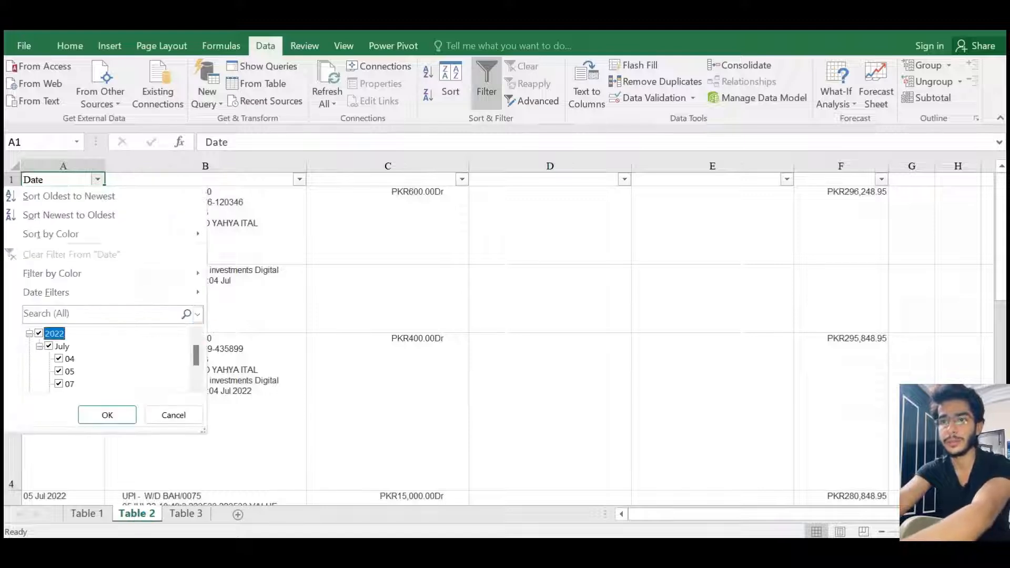
pyautogui.press('Down')
pyautogui.press('Down')
pyautogui.press('Down')
pyautogui.press('Down')
pyautogui.press('Down')
pyautogui.press('space')
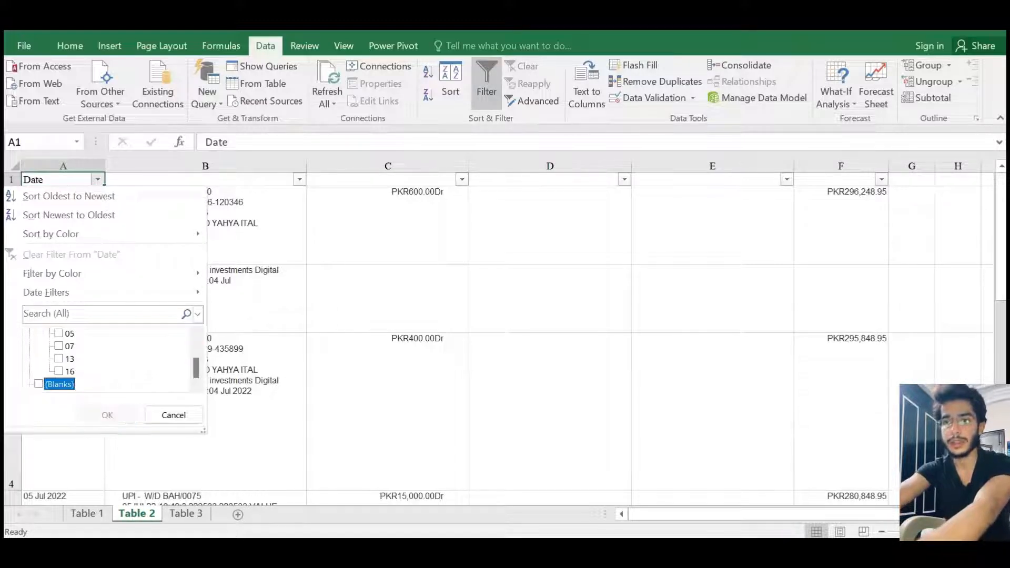
pyautogui.press('space')
pyautogui.press('Return')
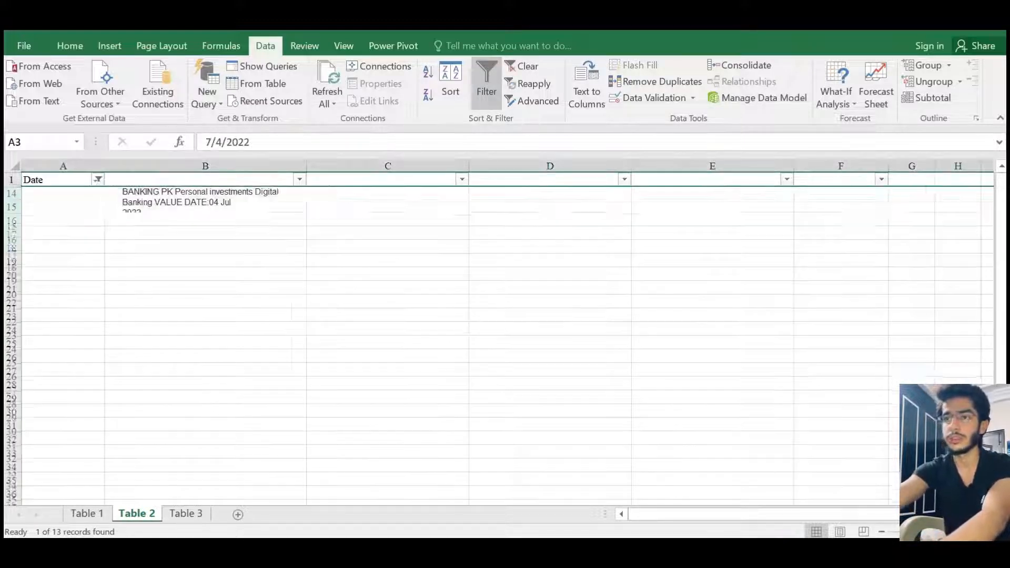
# Delete the filtered row with the blank date and clear the filter to show all Table 2 rows
pyautogui.press('Down')
pyautogui.press('alt')
pyautogui.press('a')
pyautogui.press('c')
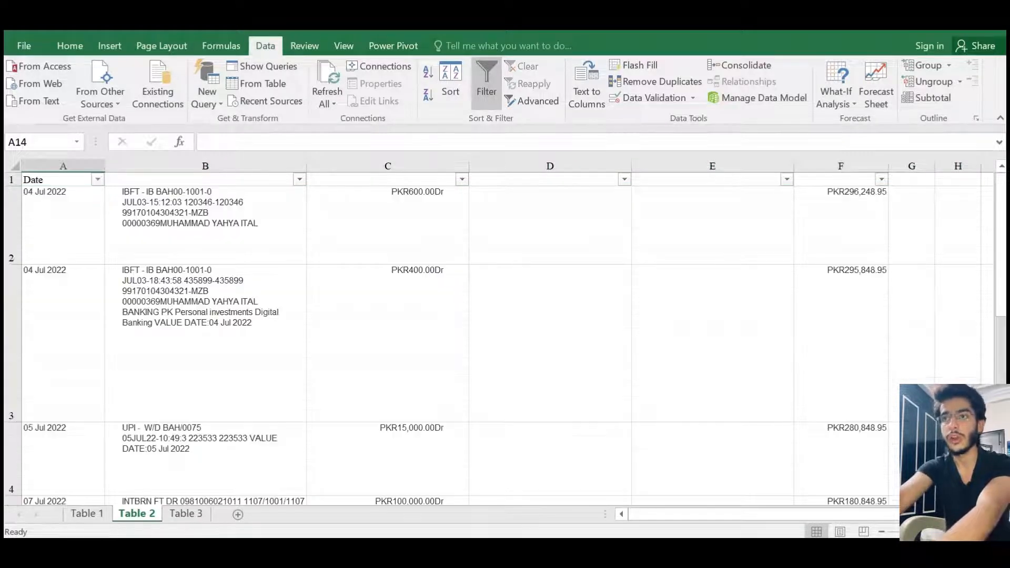
# Enter the header Debit in D1 of Table 2
pyautogui.press('Right')
pyautogui.hotkey('ctrl', 'Up')
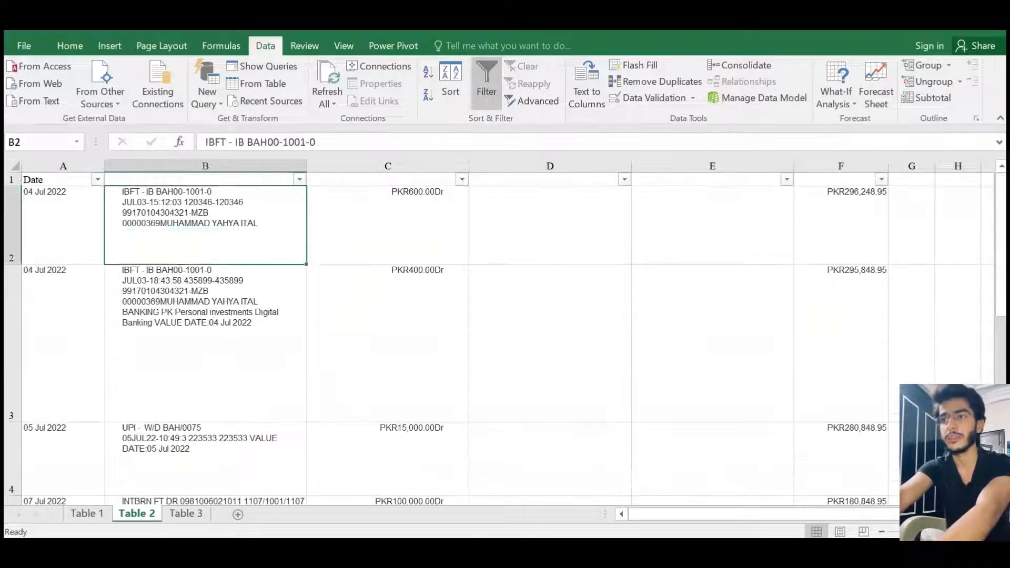
pyautogui.press('Right')
pyautogui.press('Up')
pyautogui.press('Left')
pyautogui.press('Down')
pyautogui.press('Right')
pyautogui.press('Up')
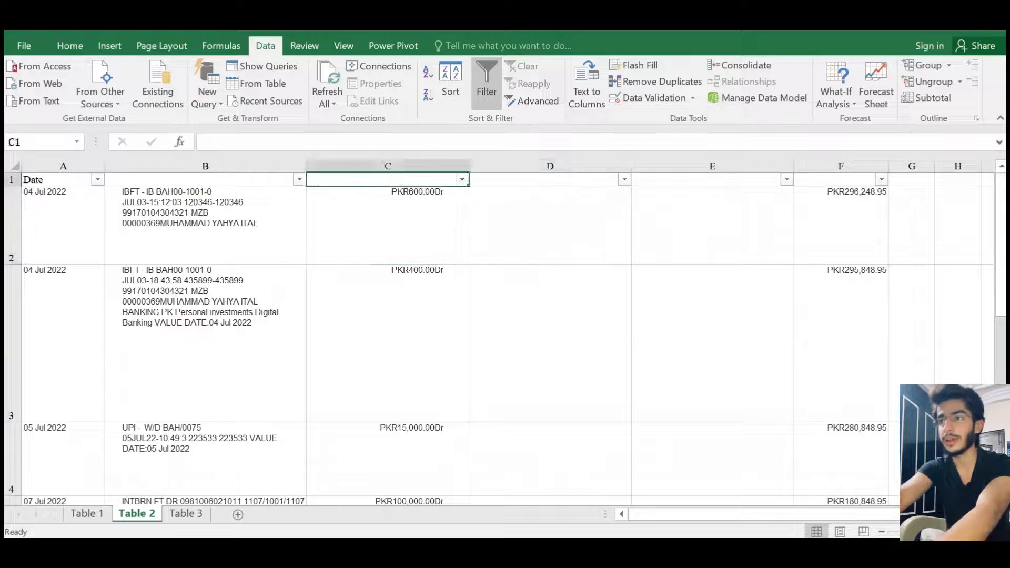
pyautogui.press('Right')
pyautogui.write('Debit')
pyautogui.press('Return')
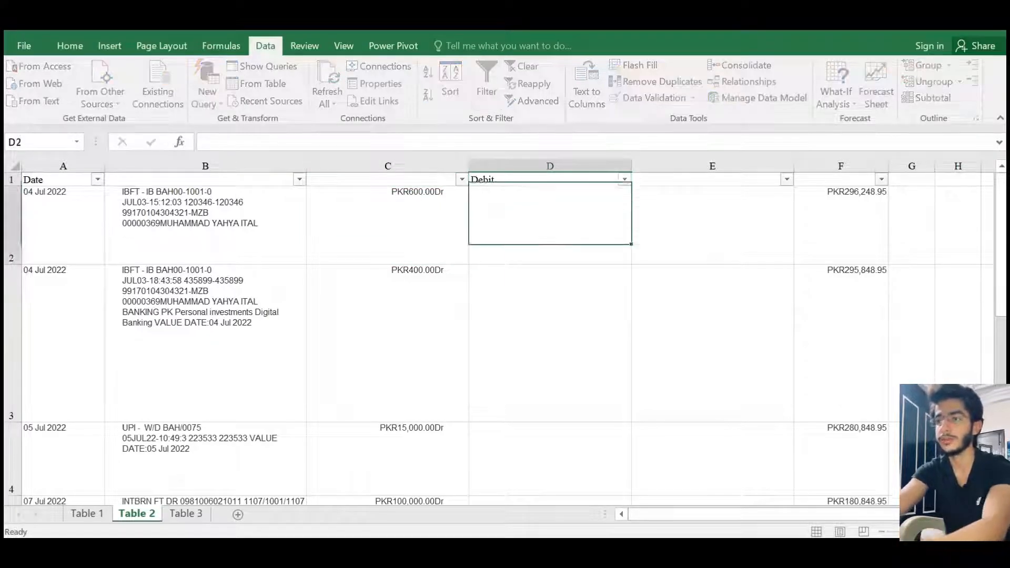
# Enter the header Credit in E1 of Table 2
pyautogui.press('Up')
pyautogui.press('Right')
pyautogui.write('Cr')
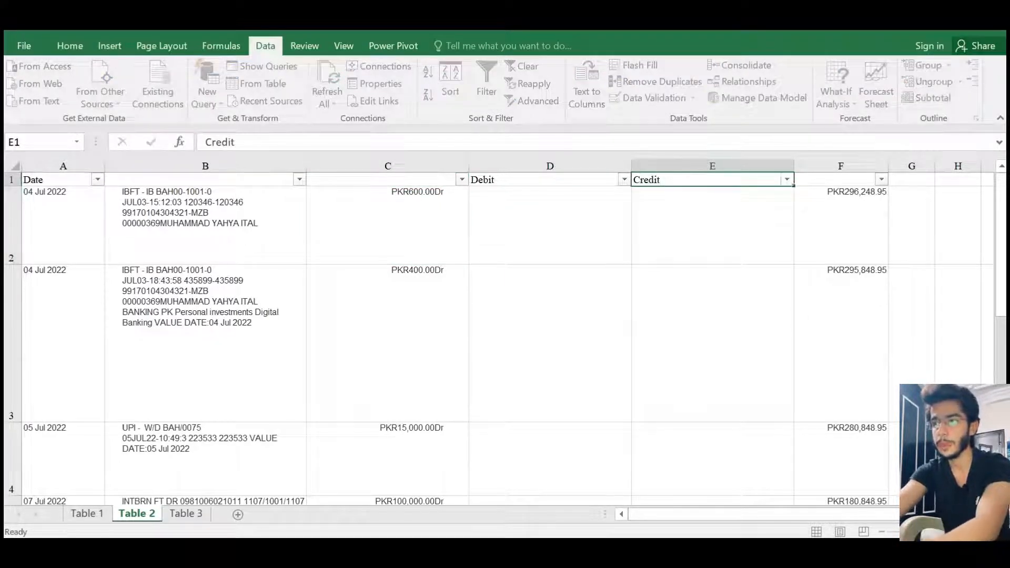
pyautogui.press('Down')
pyautogui.press('Left')
pyautogui.press('Left')
pyautogui.press('Up')
pyautogui.hotkey('alt', 'Down')
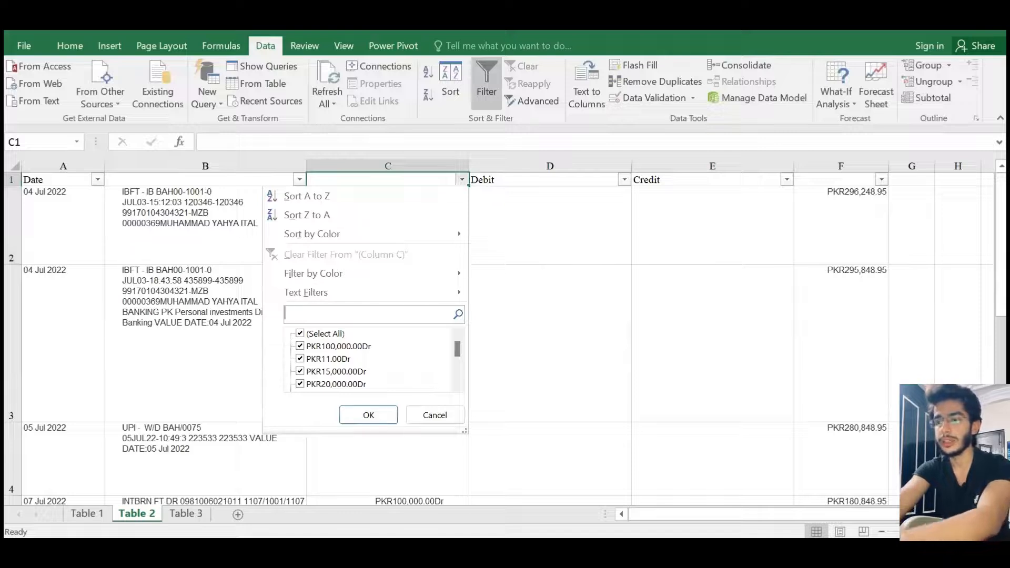
pyautogui.press('Return')
pyautogui.press('Down')
pyautogui.press('Right')
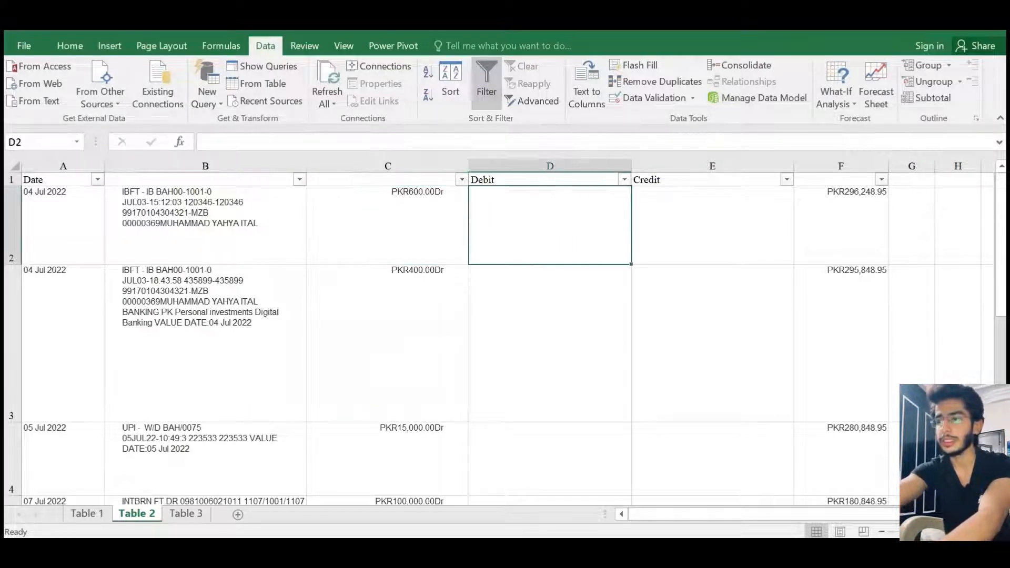
pyautogui.write('=')
pyautogui.press('Left')
pyautogui.press('Return')
pyautogui.press('Up')
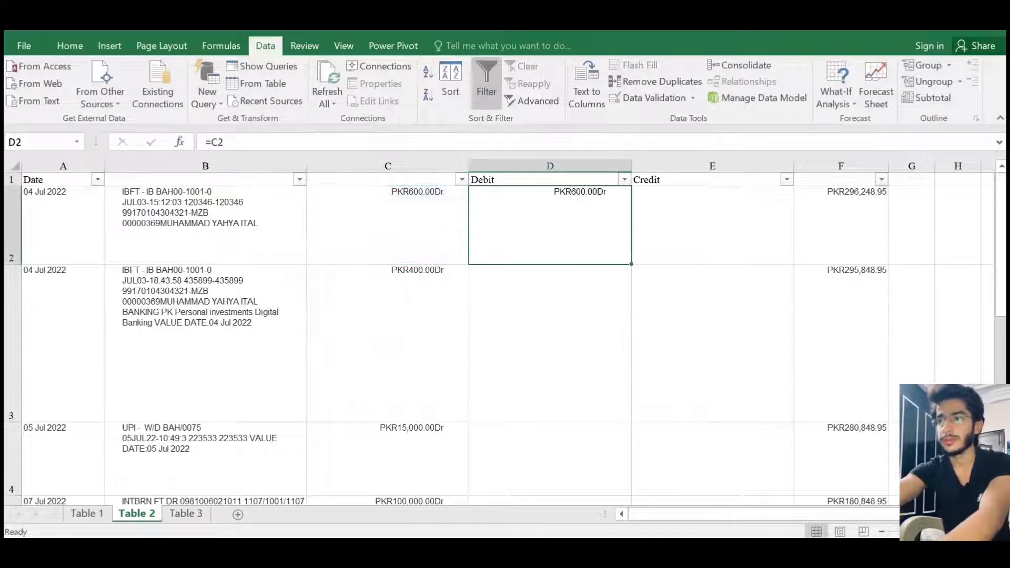
pyautogui.press('Delete')
# Remove the PKR prefix from all amounts in column C of Table 2 by replacing it with nothing
pyautogui.press('Left')
pyautogui.hotkey('ctrl', 'shift', 'Down')
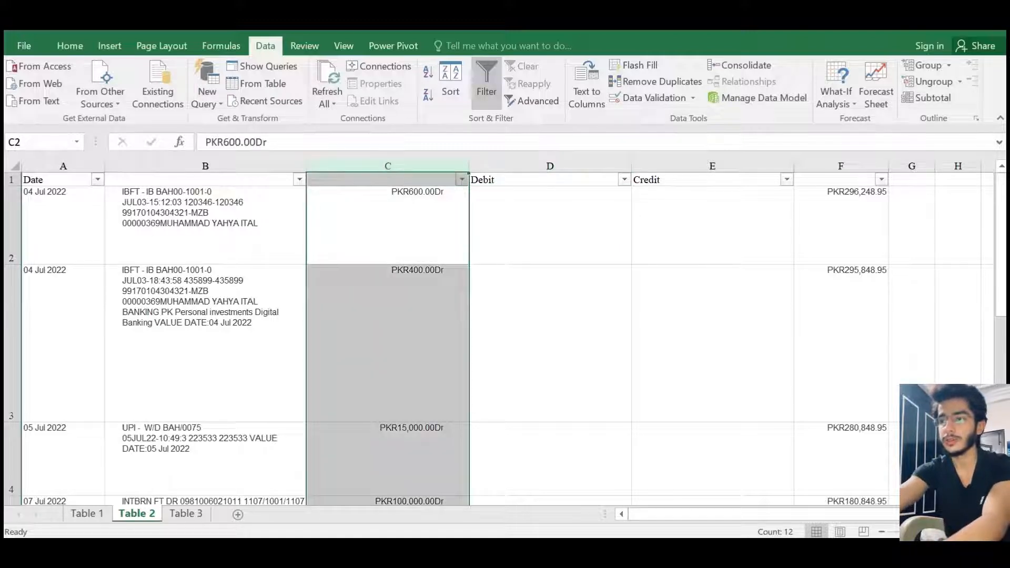
pyautogui.hotkey('ctrl', 'h')
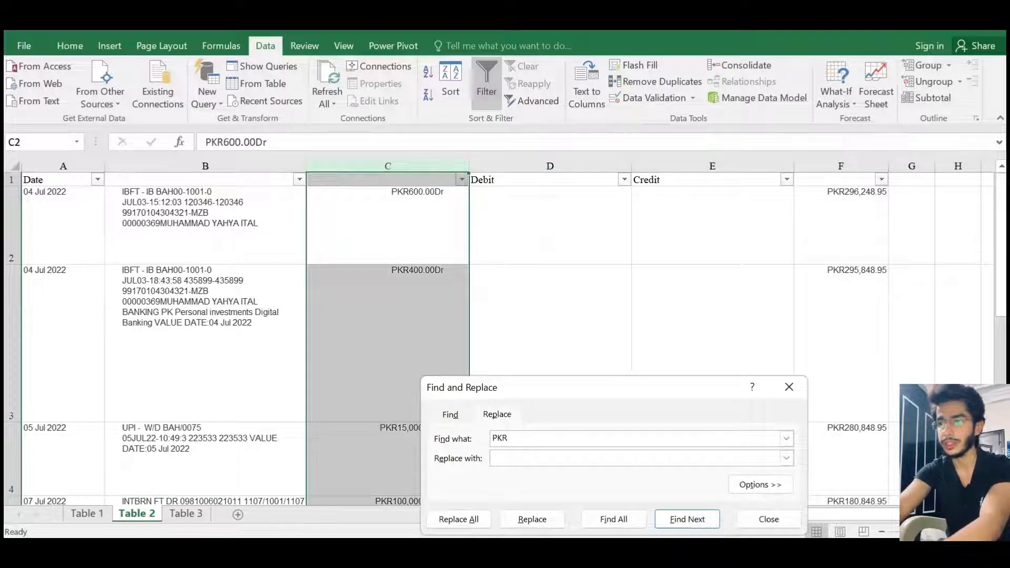
pyautogui.click(459, 519)
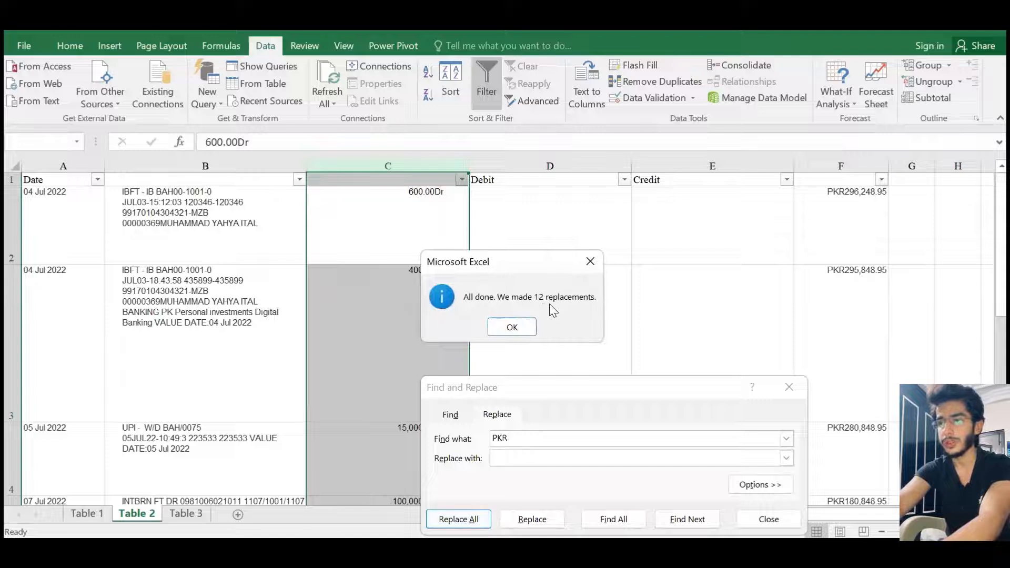
pyautogui.click(512, 327)
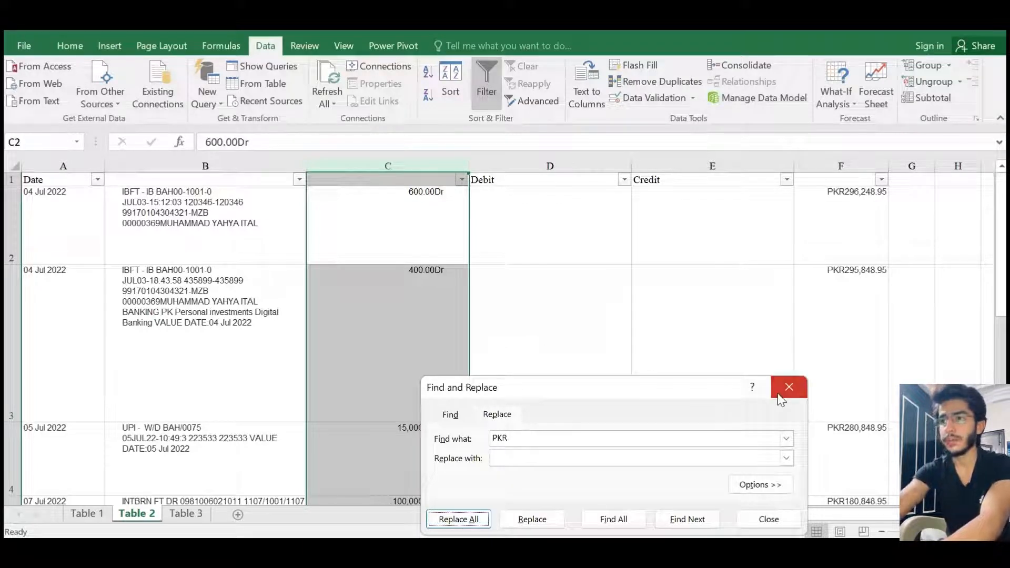
pyautogui.click(784, 391)
pyautogui.press('Down')
pyautogui.press('Up')
pyautogui.press('Right')
pyautogui.write('=')
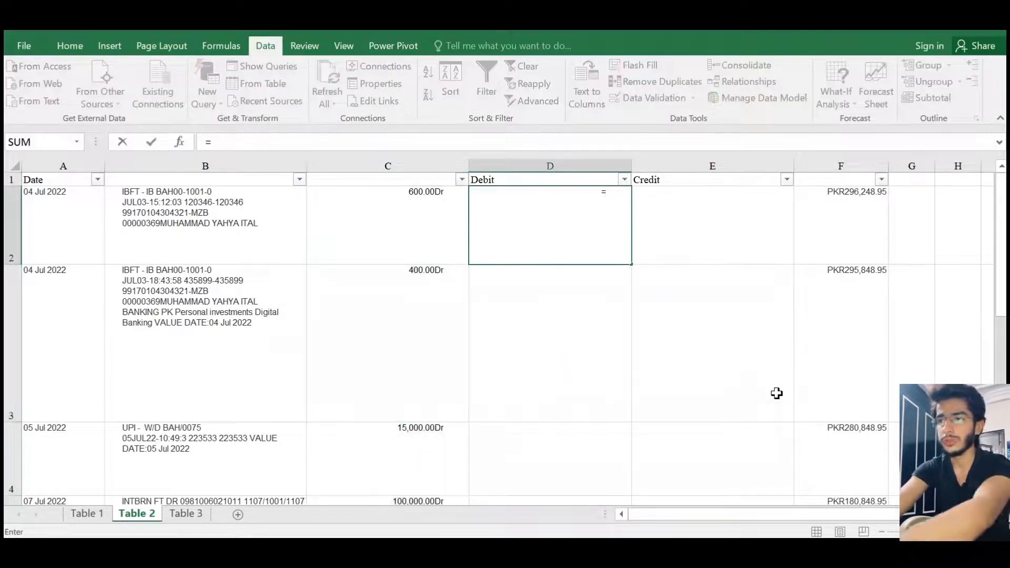
pyautogui.press('Escape')
# Search the filter values of column C in Table 2 for Cr, then close the filter list without applying it
pyautogui.press('Left')
pyautogui.press('Up')
pyautogui.hotkey('alt', 'Down')
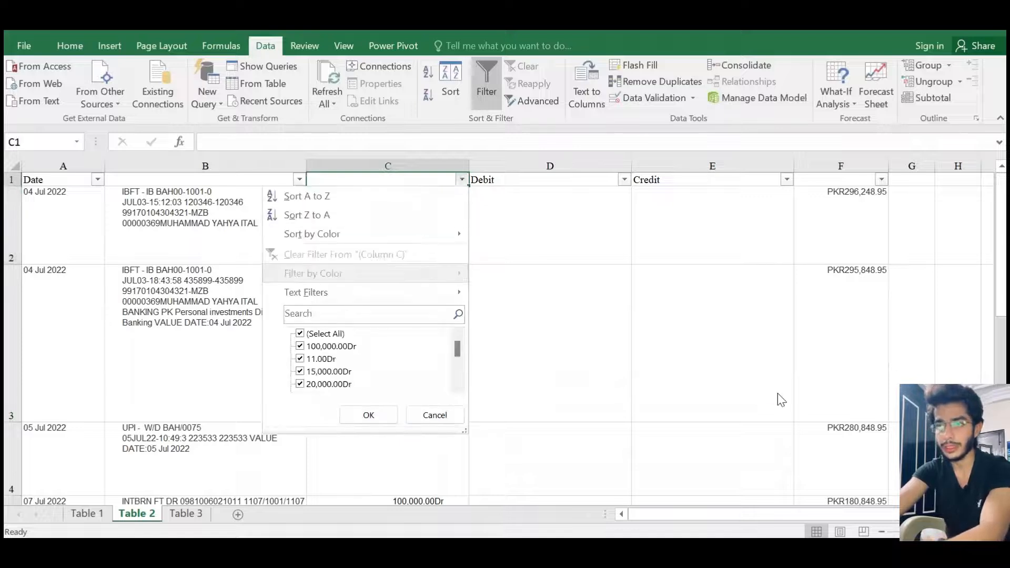
pyautogui.press('Down')
pyautogui.press('Down')
pyautogui.write('Cr')
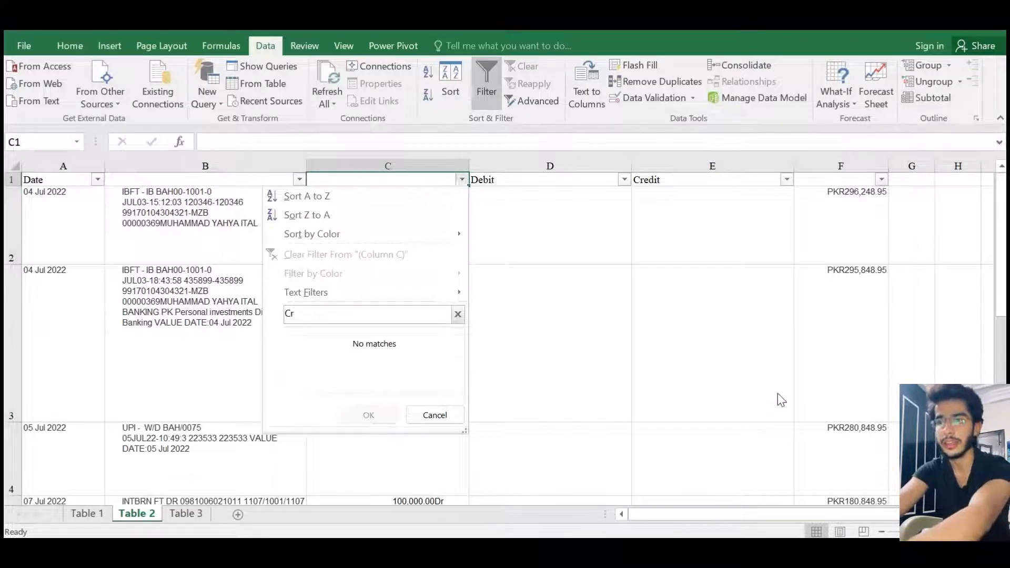
pyautogui.press('Escape')
# Delete the empty Debit column D from Table 2
pyautogui.press('Down')
pyautogui.press('Right')
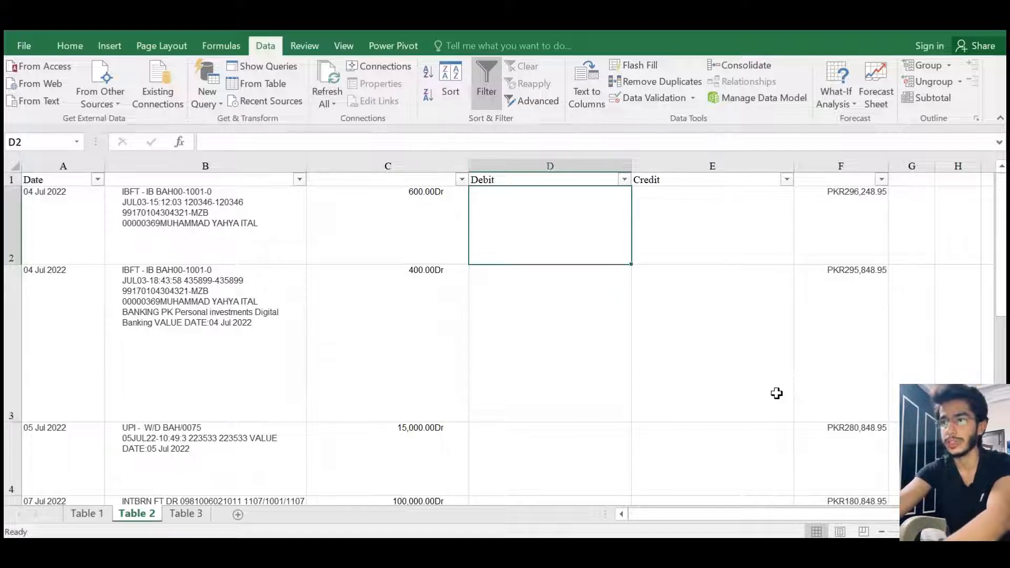
pyautogui.hotkey('ctrl', 'space')
pyautogui.hotkey('ctrl', '-')
# Enter the header Debit in C1 above the transaction amounts of Table 2
pyautogui.press('Left')
pyautogui.press('Up')
pyautogui.write('D')
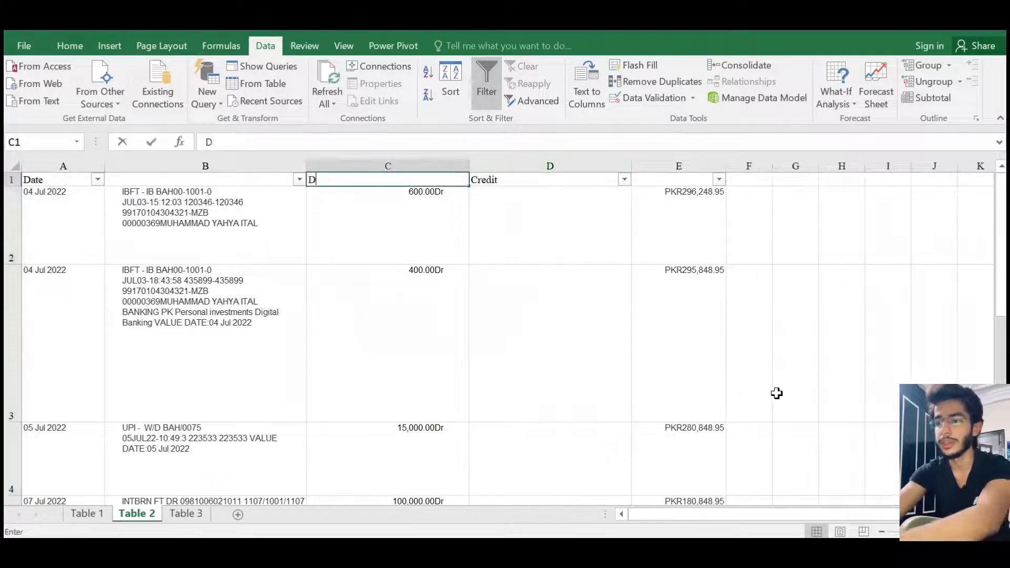
pyautogui.write('ebit')
pyautogui.press('Return')
# Remove the Dr suffix from all amounts in the Debit column of Table 2 by replacing it with nothing
pyautogui.press('Right')
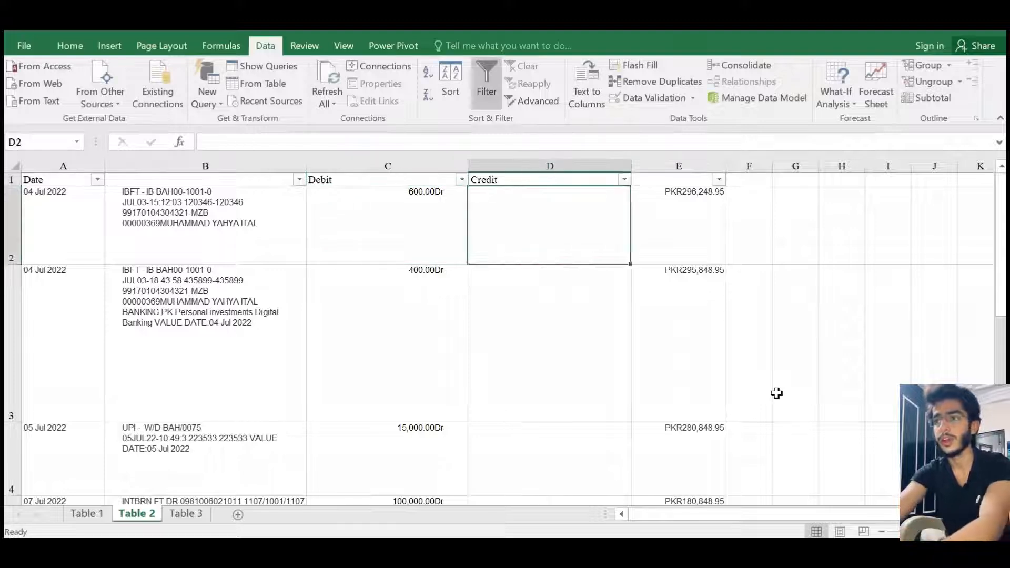
pyautogui.press('Up')
pyautogui.press('Down')
pyautogui.press('Left')
pyautogui.hotkey('ctrl', 'Down')
pyautogui.press('Up')
pyautogui.hotkey('ctrl', 'Up')
pyautogui.press('Down')
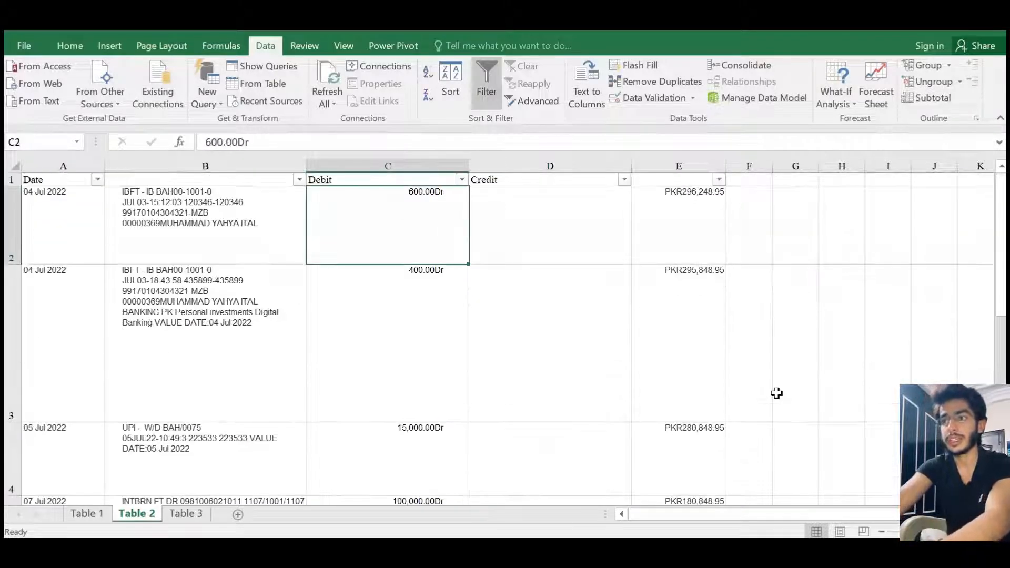
pyautogui.hotkey('ctrl', 'space')
pyautogui.hotkey('ctrl', 'h')
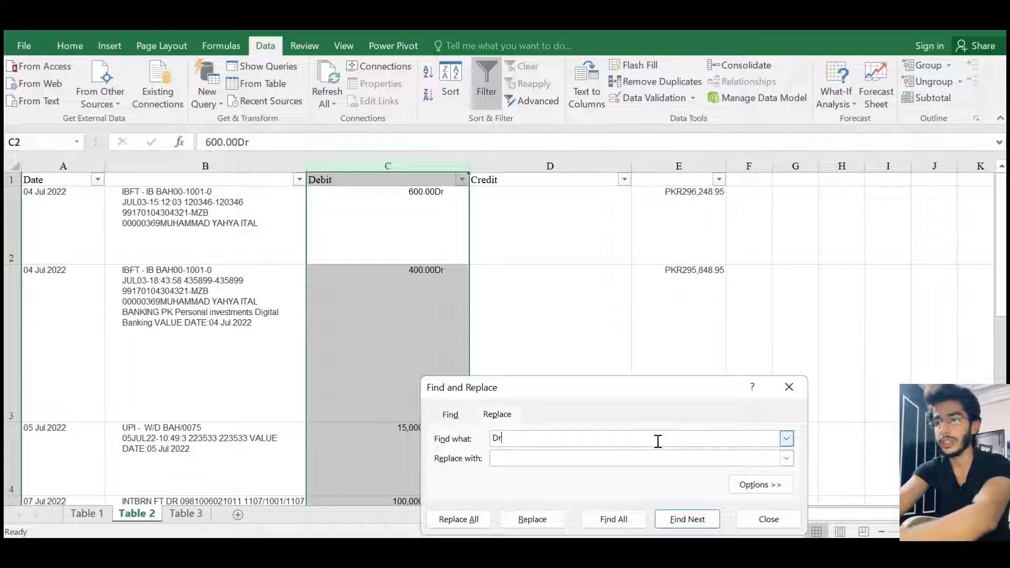
pyautogui.click(458, 520)
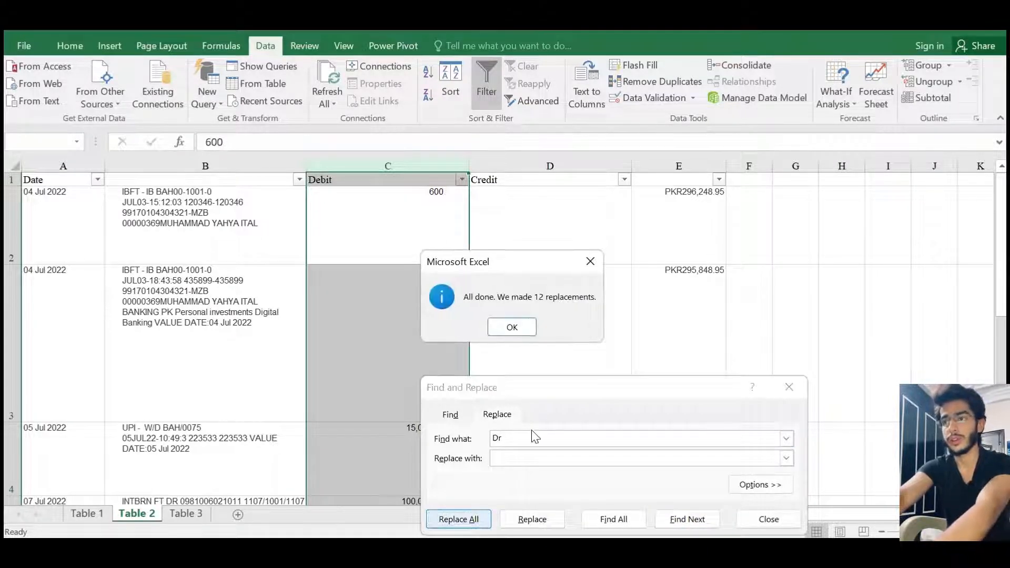
pyautogui.click(499, 332)
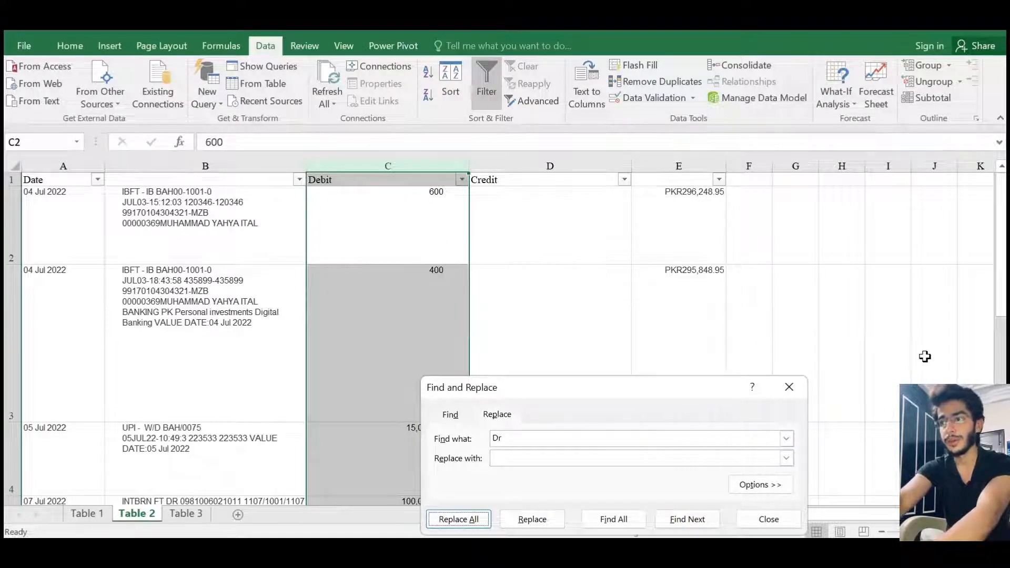
pyautogui.click(789, 388)
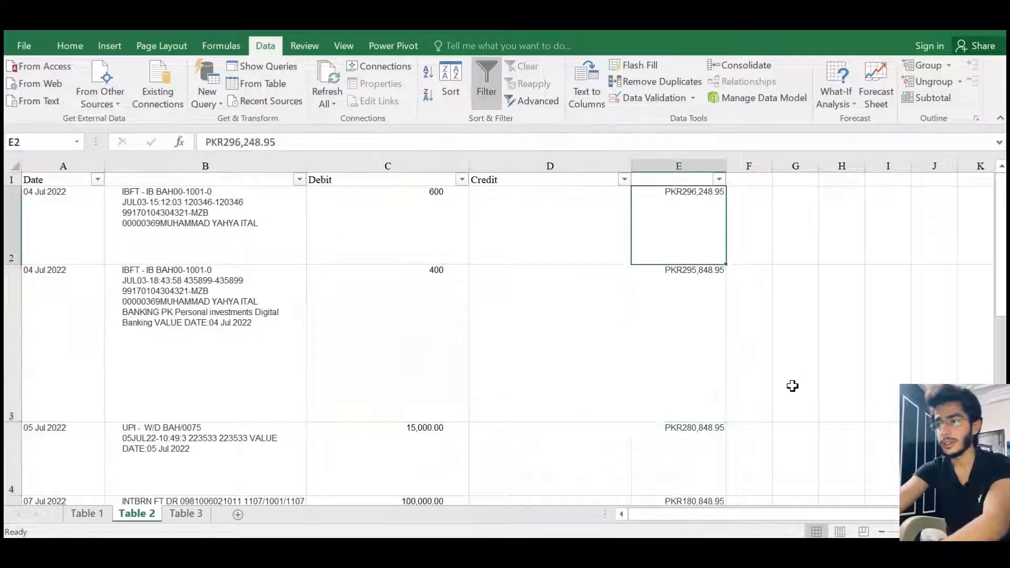
# Remove the PKR prefix from all balances in column E of Table 2 by replacing it with nothing
pyautogui.hotkey('ctrl', 'shift', 'Down')
pyautogui.hotkey('ctrl', 'h')
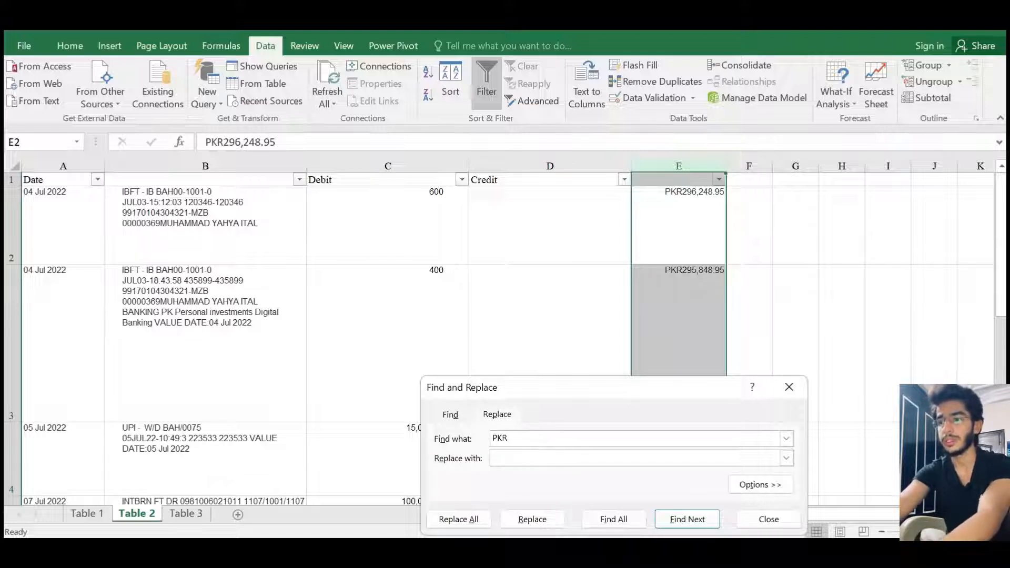
pyautogui.click(458, 519)
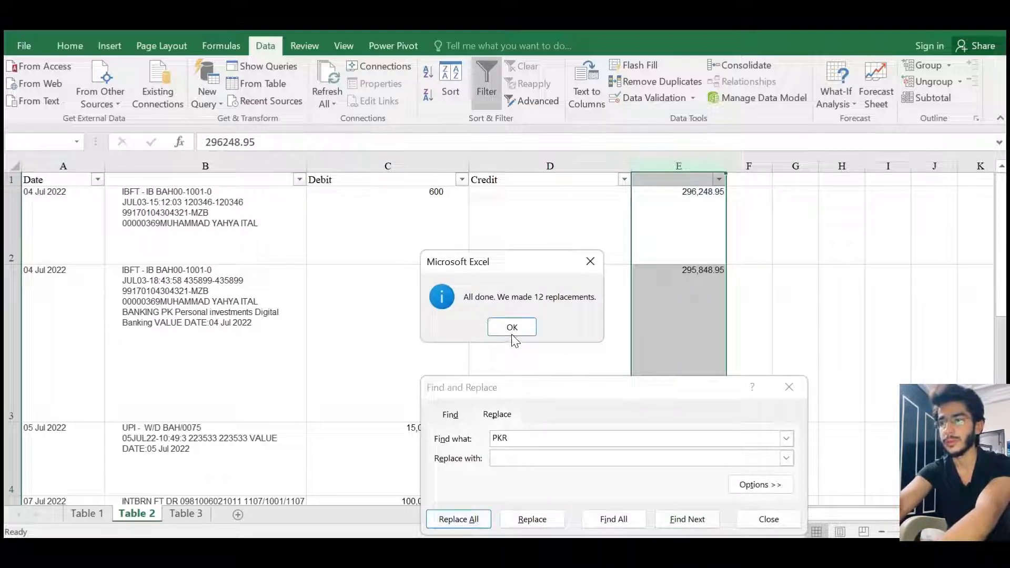
pyautogui.click(512, 336)
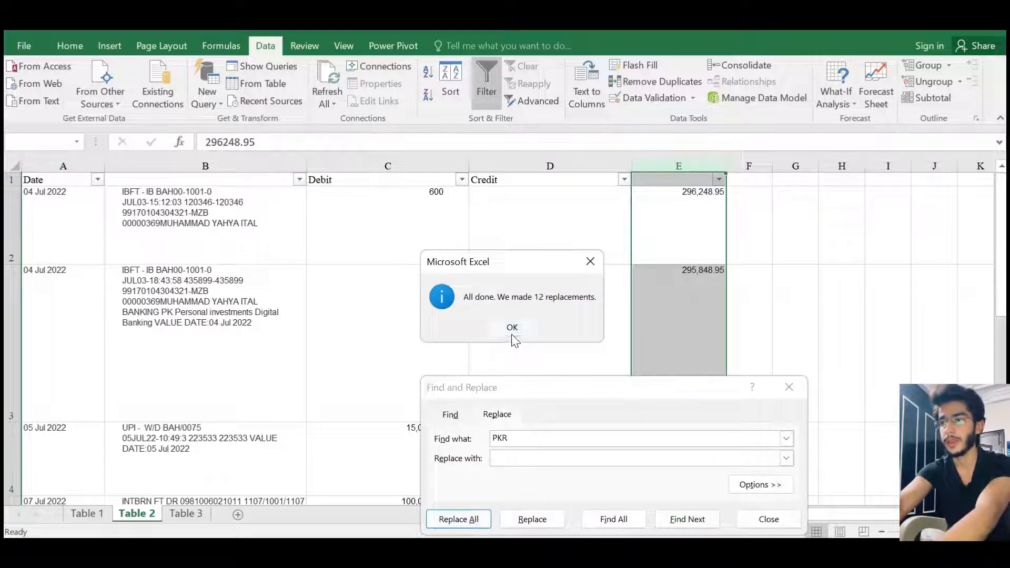
pyautogui.click(790, 388)
# Copy the data rows A2:E13 of Table 2 without the header row
pyautogui.hotkey('ctrl', 'Left')
pyautogui.press('Down')
pyautogui.hotkey('ctrl', 'Down')
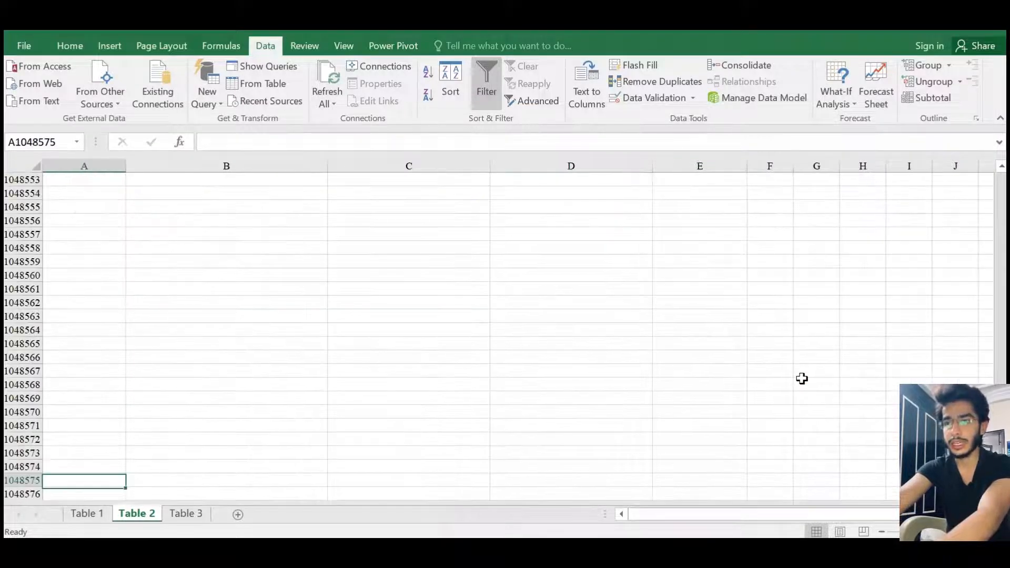
pyautogui.press('Up')
pyautogui.press('Up')
pyautogui.hotkey('ctrl', 'Home')
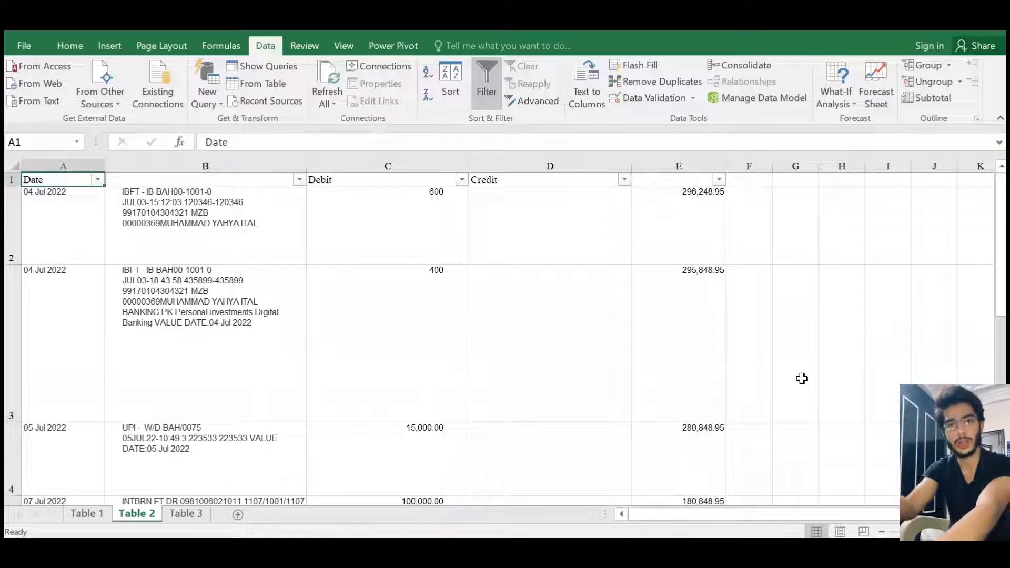
pyautogui.press('Down')
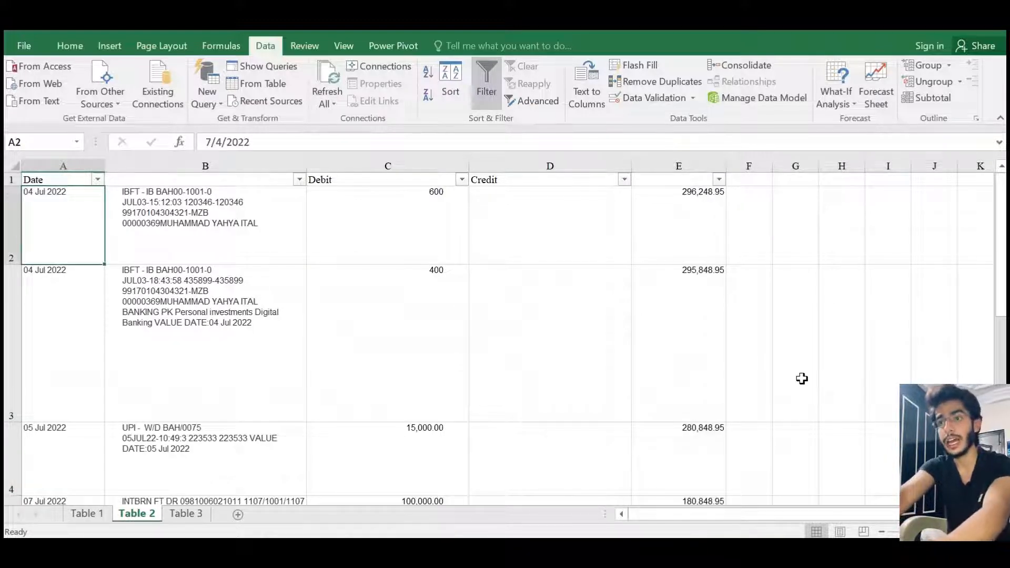
pyautogui.hotkey('shift', 'Right')
pyautogui.hotkey('shift', 'Right')
pyautogui.hotkey('shift', 'Right')
pyautogui.hotkey('shift', 'Right')
pyautogui.hotkey('ctrl', 'shift', 'Down')
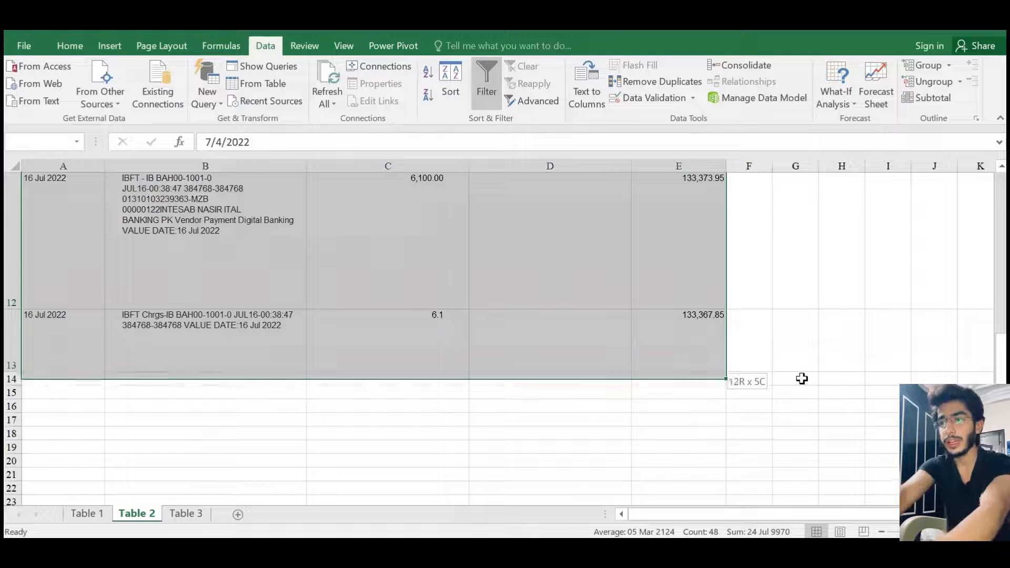
pyautogui.hotkey('ctrl', 'c')
pyautogui.scroll(4, 802, 379)
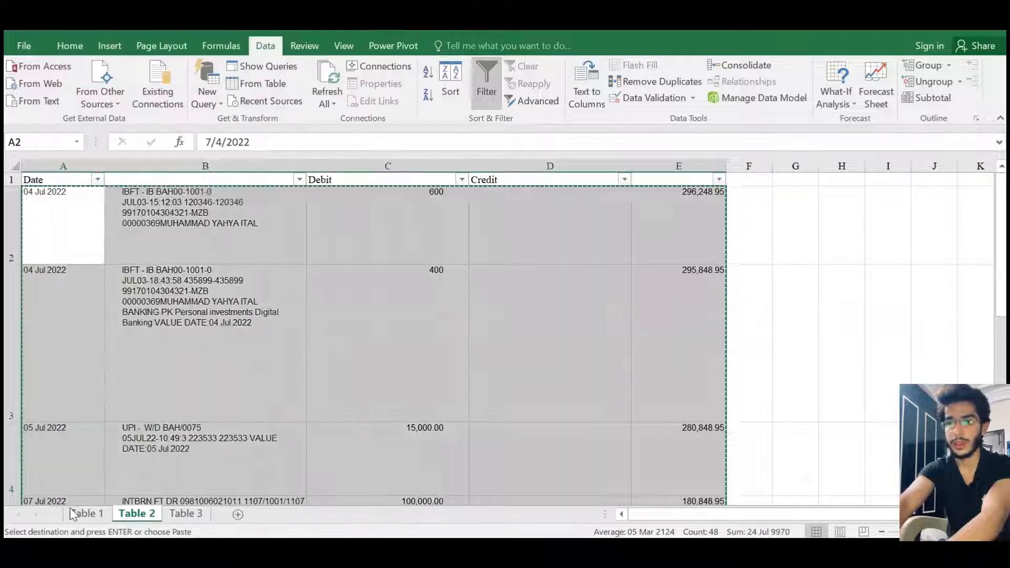
# Paste the copied Table 2 rows into Table 1 starting at A29, directly below its last entry
pyautogui.click(71, 510)
pyautogui.press('Left')
pyautogui.press('Left')
pyautogui.press('Left')
pyautogui.hotkey('ctrl', 'Down')
pyautogui.press('Down')
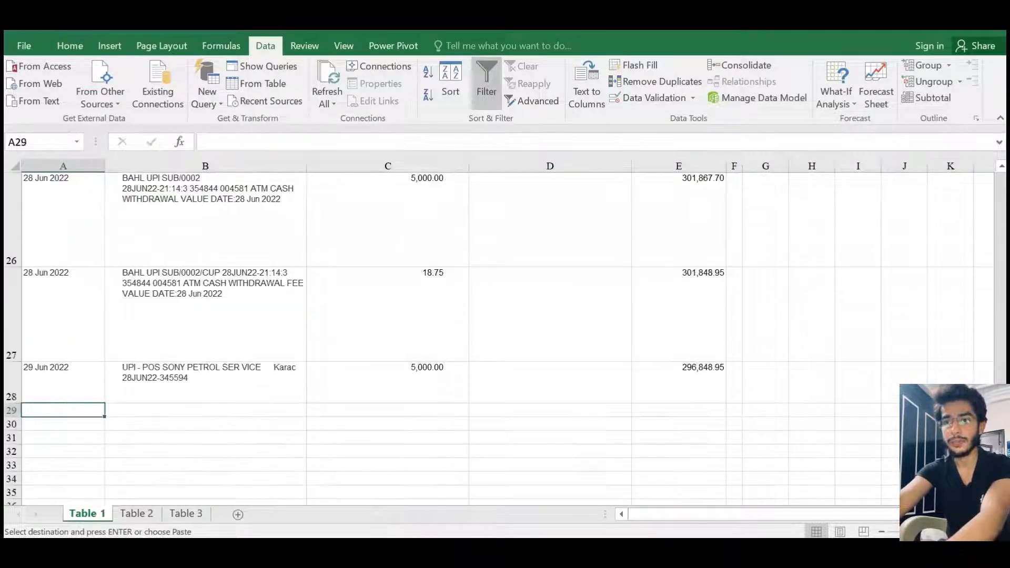
pyautogui.press('Return')
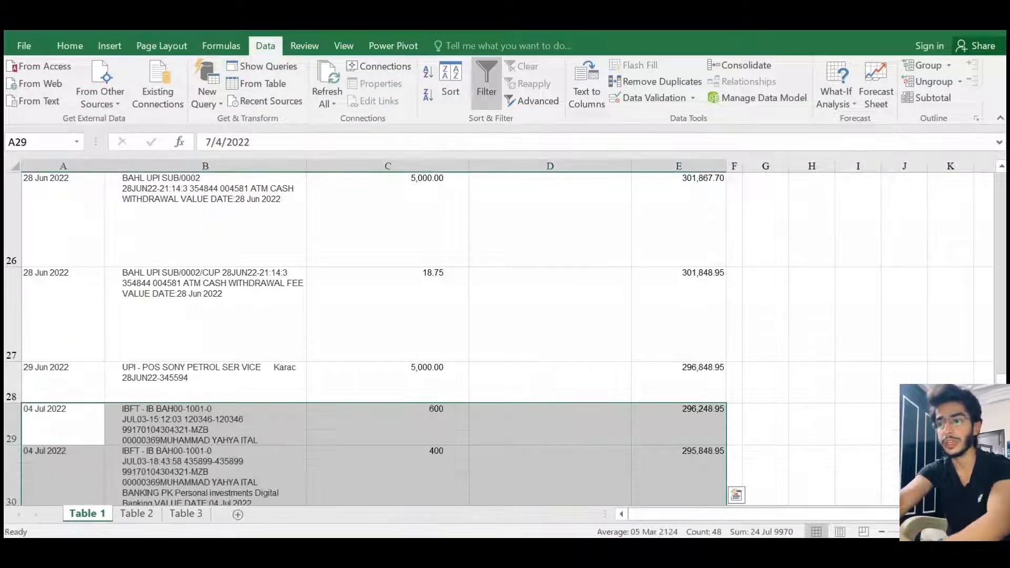
# Review the combined rows of Table 1 from the pasted entries up to the first transaction in row 2
pyautogui.press('Down')
pyautogui.hotkey('ctrl', 'Down')
pyautogui.press('Up')
pyautogui.press('Right')
pyautogui.press('Right')
pyautogui.press('Up')
pyautogui.press('Up')
pyautogui.press('Up')
pyautogui.press('Up')
pyautogui.press('Up')
pyautogui.press('Up')
pyautogui.press('Up')
pyautogui.press('Up')
pyautogui.press('Up')
pyautogui.press('Up')
pyautogui.press('Up')
pyautogui.press('Up')
pyautogui.press('Up')
pyautogui.press('Up')
pyautogui.press('Up')
pyautogui.press('Up')
pyautogui.press('Up')
pyautogui.press('Up')
pyautogui.press('Up')
pyautogui.press('Up')
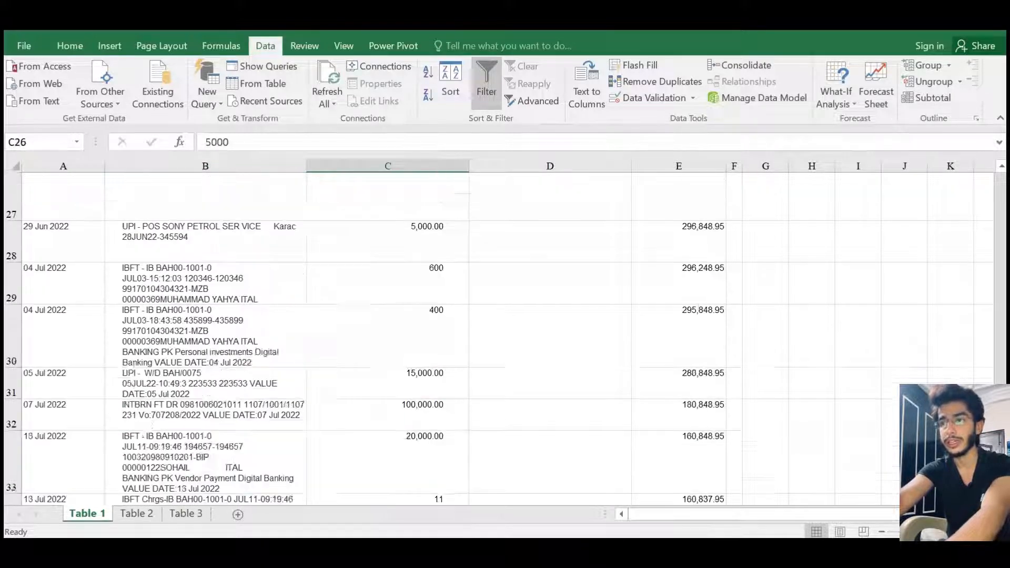
pyautogui.press('Up')
pyautogui.press('Up')
pyautogui.press('Up')
pyautogui.press('Up')
pyautogui.press('Up')
pyautogui.press('Up')
pyautogui.press('Up')
pyautogui.press('Up')
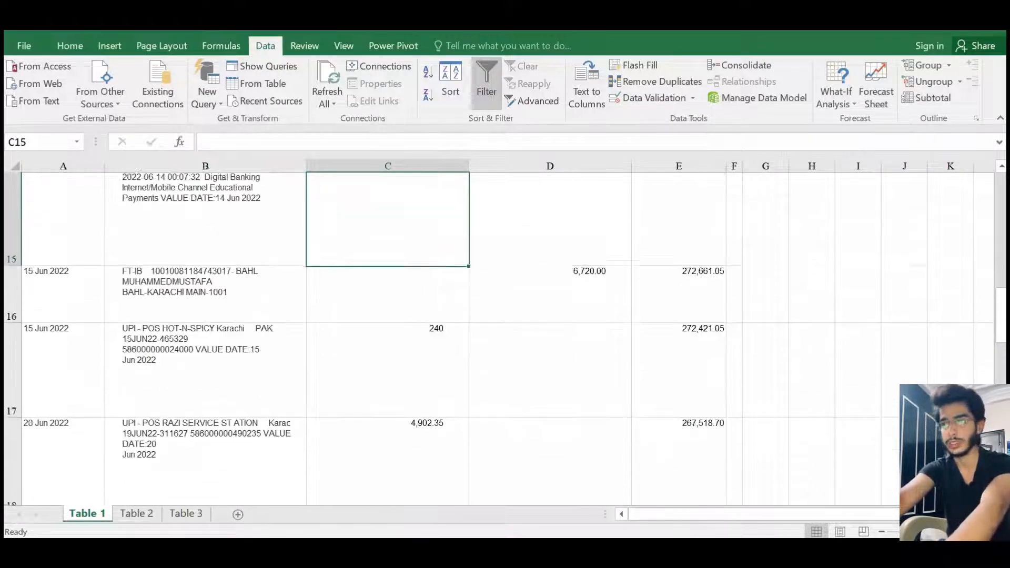
pyautogui.press('Up')
pyautogui.press('Up')
pyautogui.press('Up')
pyautogui.press('Up')
pyautogui.press('Up')
pyautogui.press('Up')
pyautogui.press('Up')
pyautogui.press('Up')
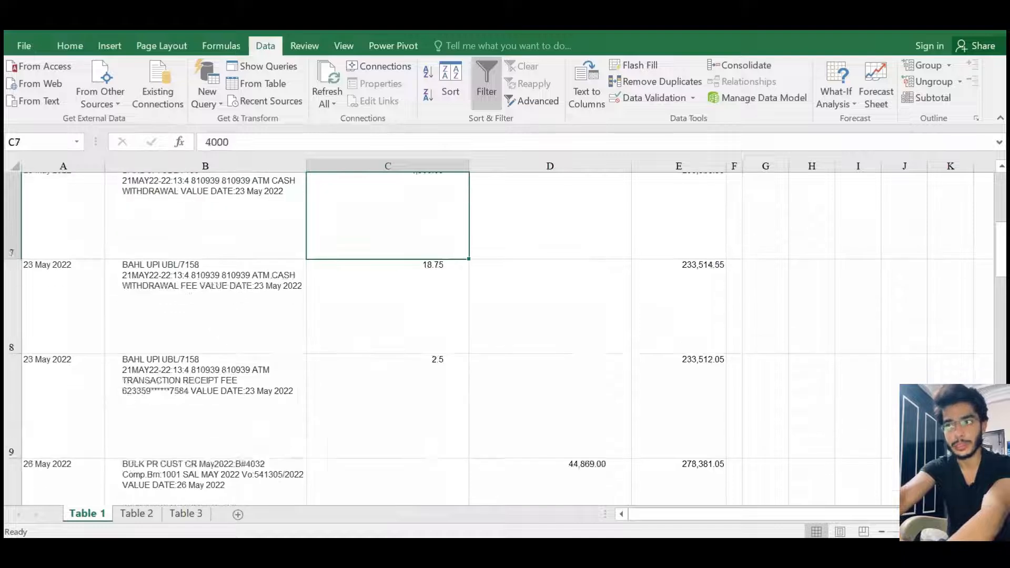
pyautogui.press('Left')
pyautogui.press('Left')
pyautogui.press('Down')
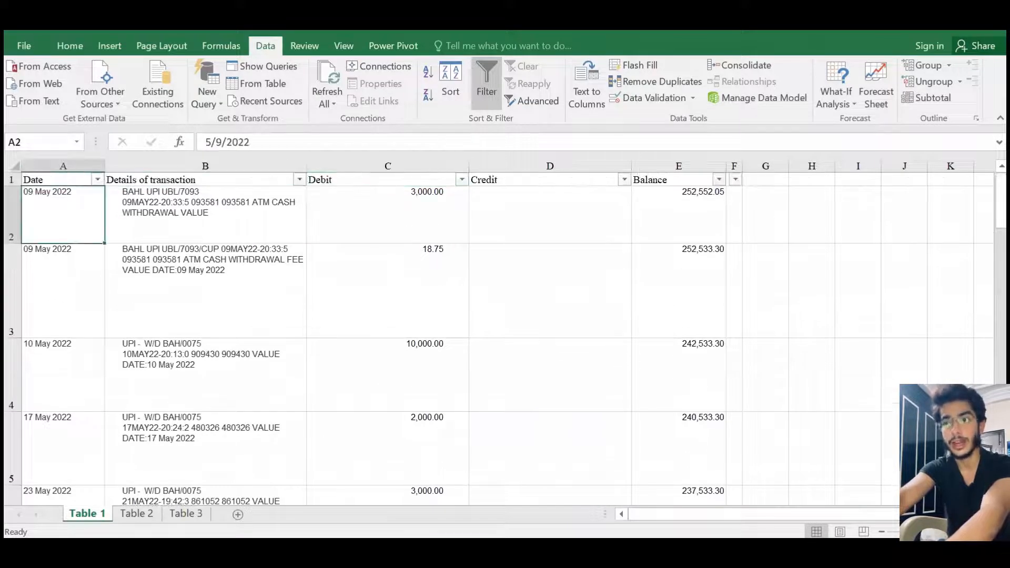
# Switch to the Formatted Bank statement sample workbook and examine its layout and formatting
pyautogui.hotkey('alt', 'Tab')
pyautogui.press('Down')
pyautogui.press('Left')
pyautogui.press('Left')
pyautogui.press('Left')
pyautogui.press('Left')
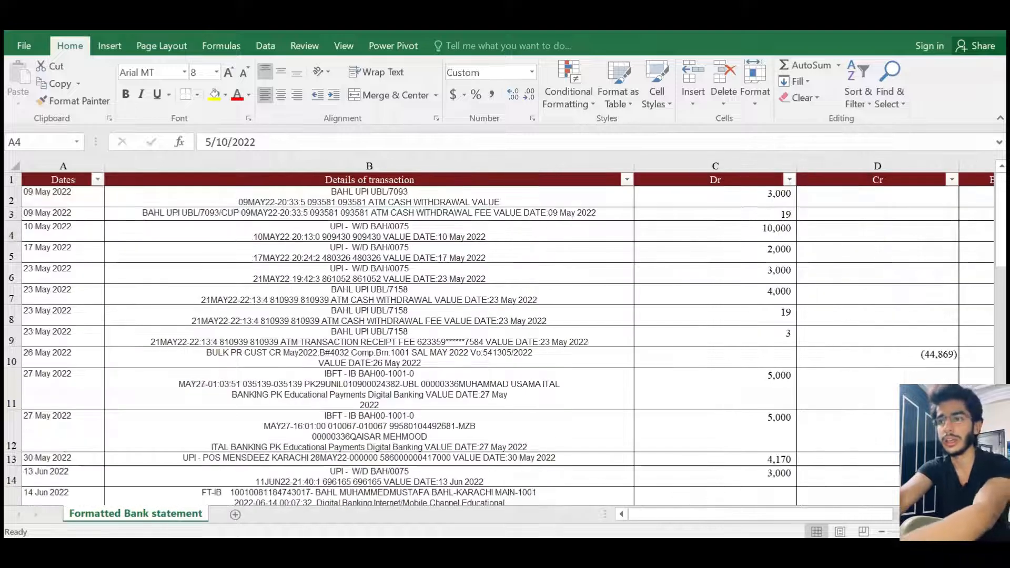
# Return to the converted statement workbook and fill the Table 1 header cells A1:E1 with standard dark red
pyautogui.hotkey('alt', 'Tab')
pyautogui.hotkey('ctrl', 'a')
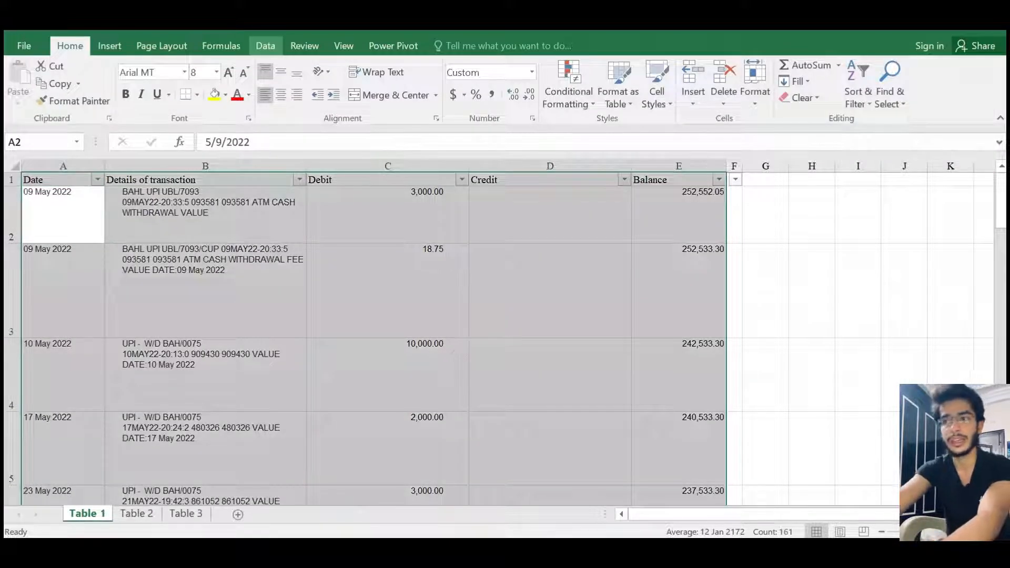
pyautogui.press('Up')
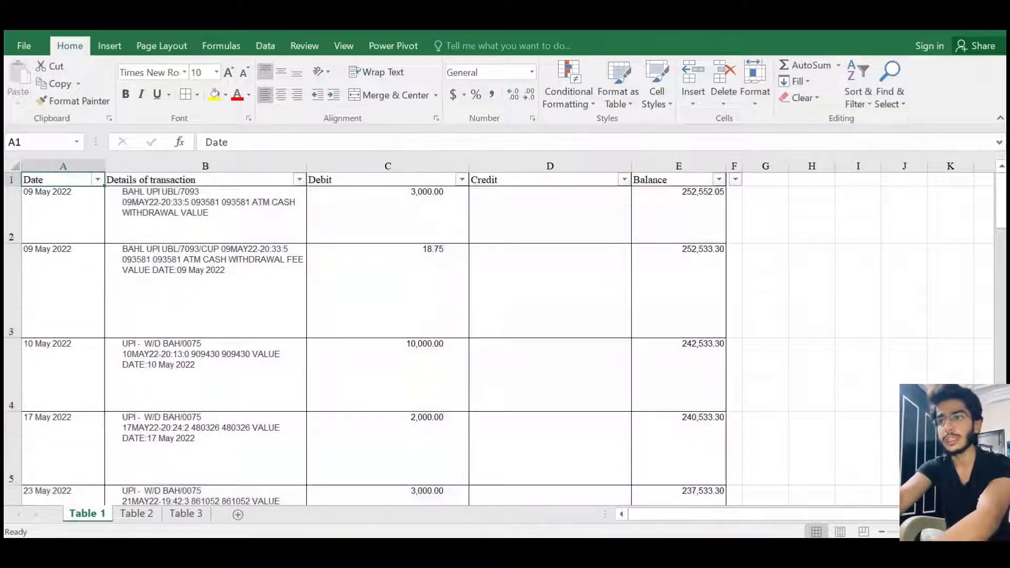
pyautogui.hotkey('ctrl', 'shift', 'Right')
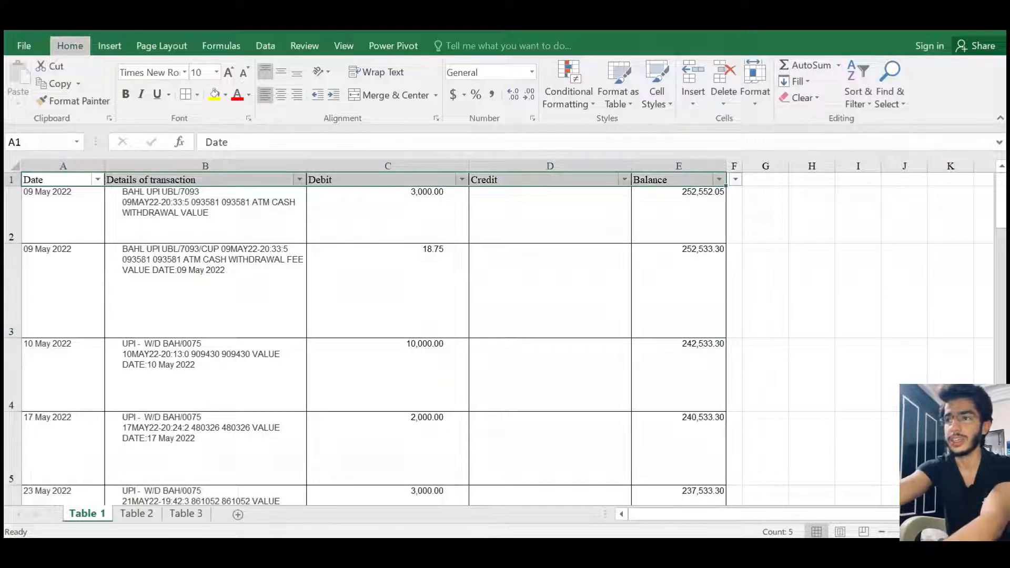
pyautogui.hotkey('alt', 'h')
pyautogui.press('h')
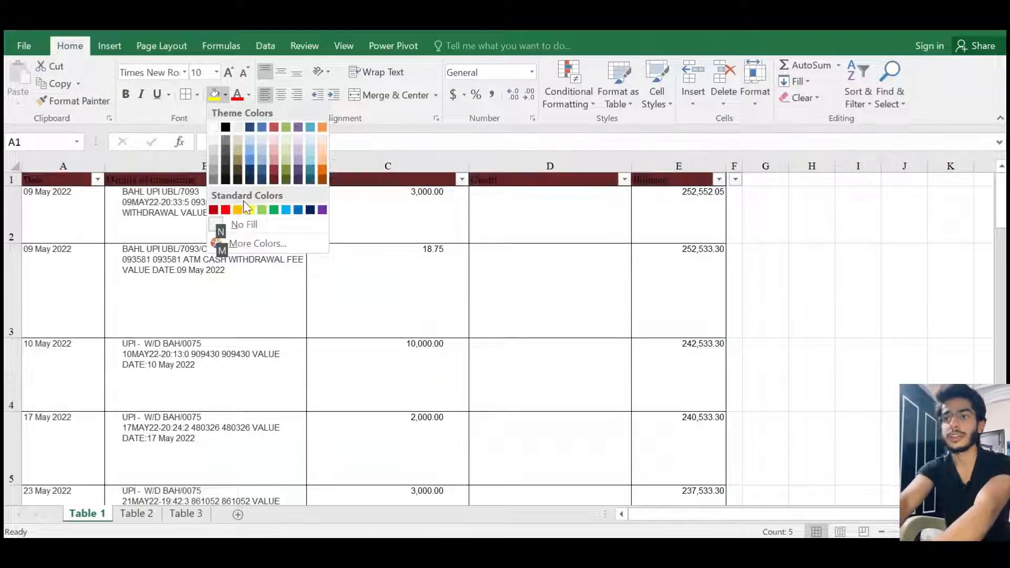
pyautogui.click(213, 210)
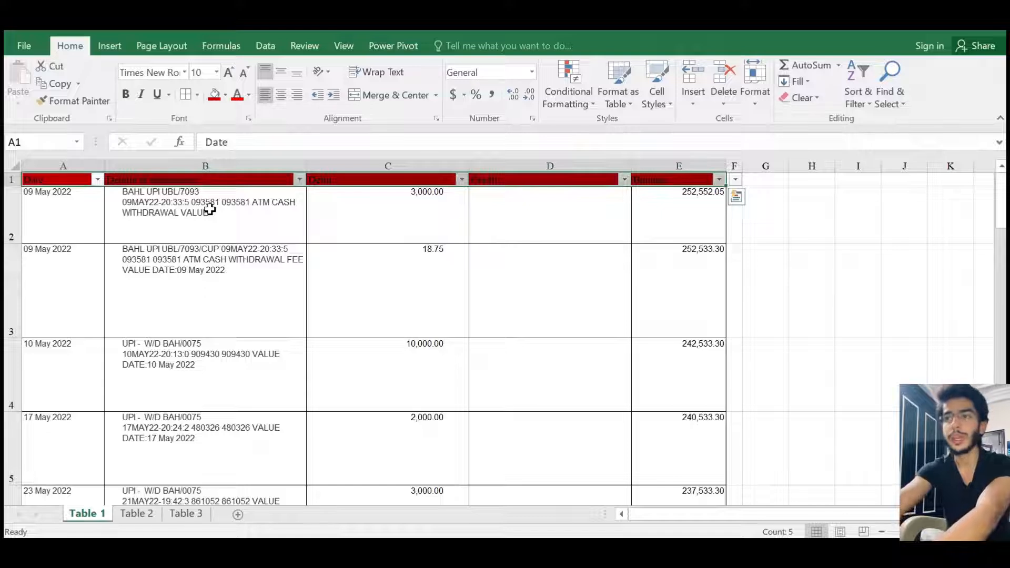
# Set the font color of the header cells A1:E1 to white
pyautogui.press('Down')
pyautogui.press('Up')
pyautogui.hotkey('ctrl', 'shift', 'Right')
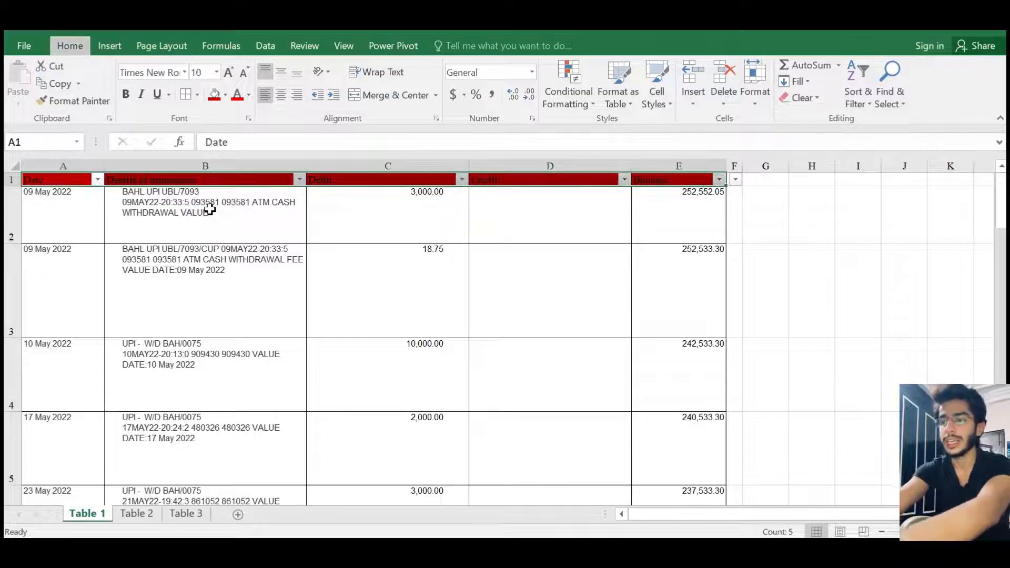
pyautogui.hotkey('alt', 'h')
pyautogui.press('f')
pyautogui.press('c')
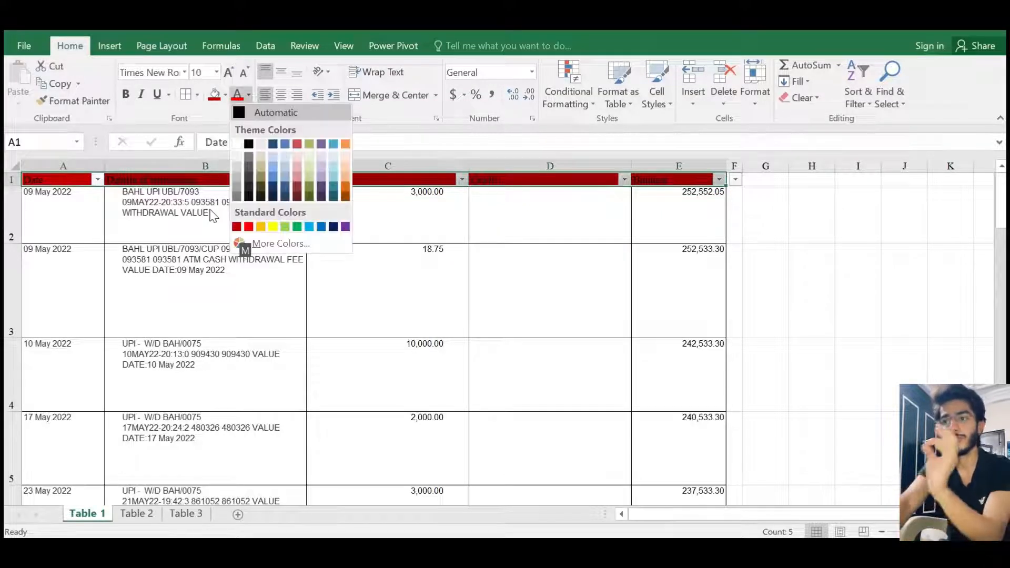
pyautogui.press('Down')
pyautogui.click(236, 144)
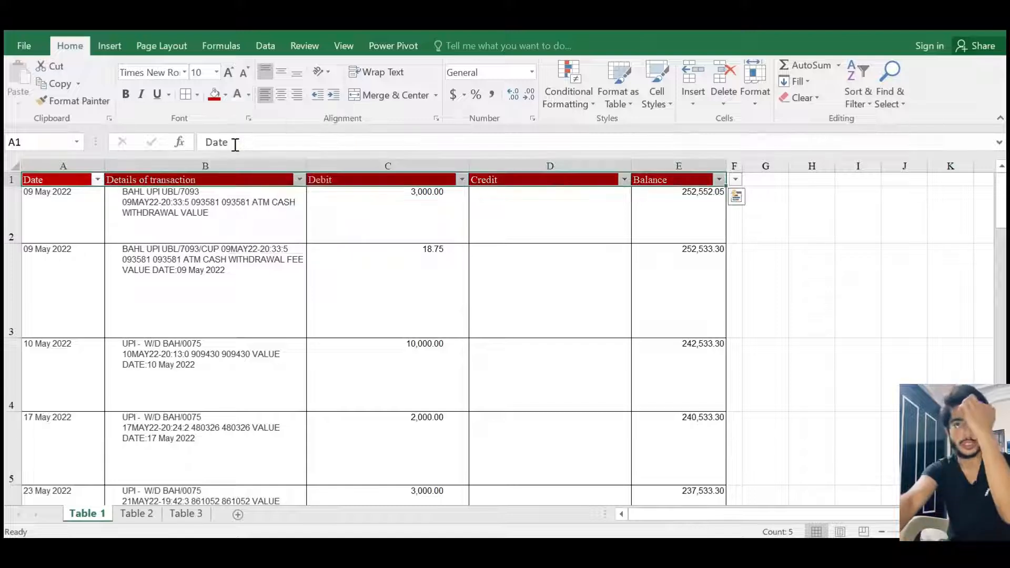
# Widen the Details of transaction column so its text wraps onto fewer lines
pyautogui.press('Down')
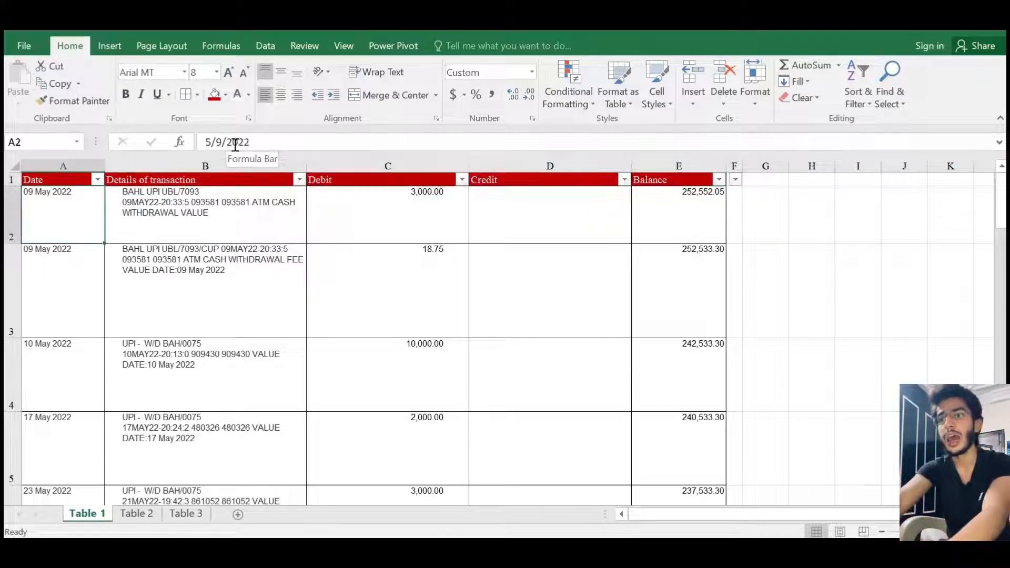
pyautogui.hotkey('ctrl', 'shift', 'End')
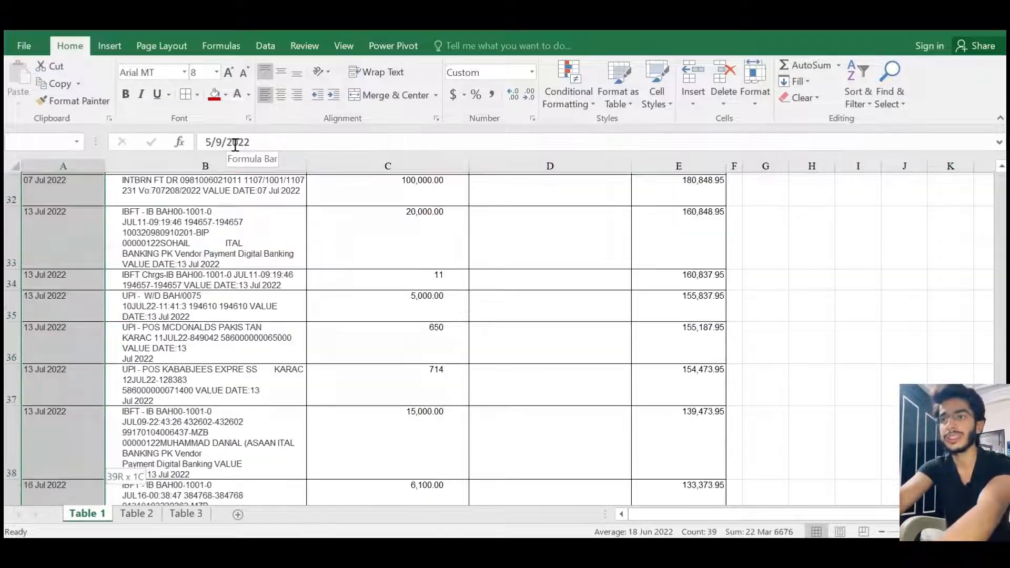
pyautogui.hotkey('ctrl', 'Home')
pyautogui.press('Down')
pyautogui.press('Right')
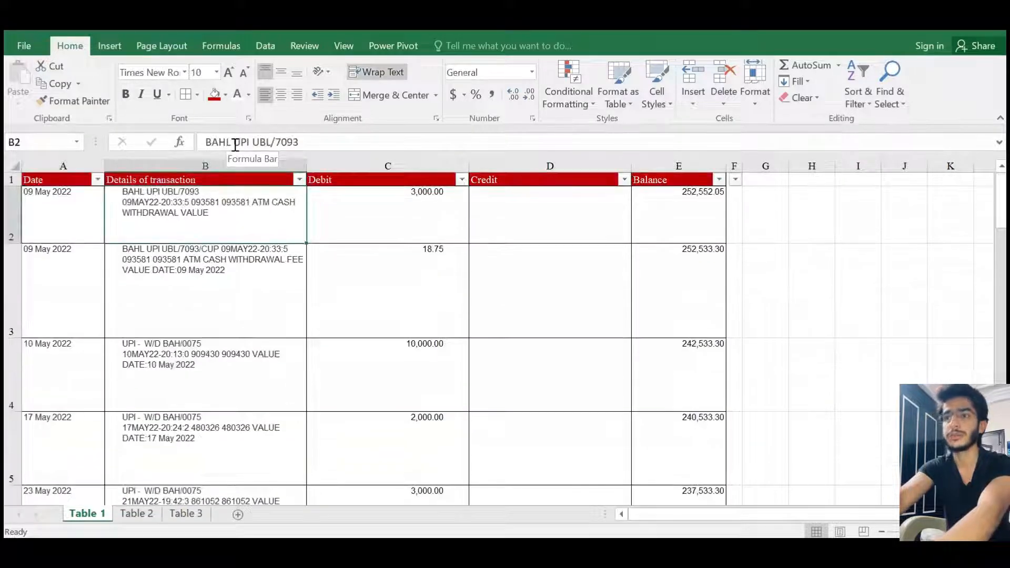
pyautogui.hotkey('ctrl', 'shift', 'Down')
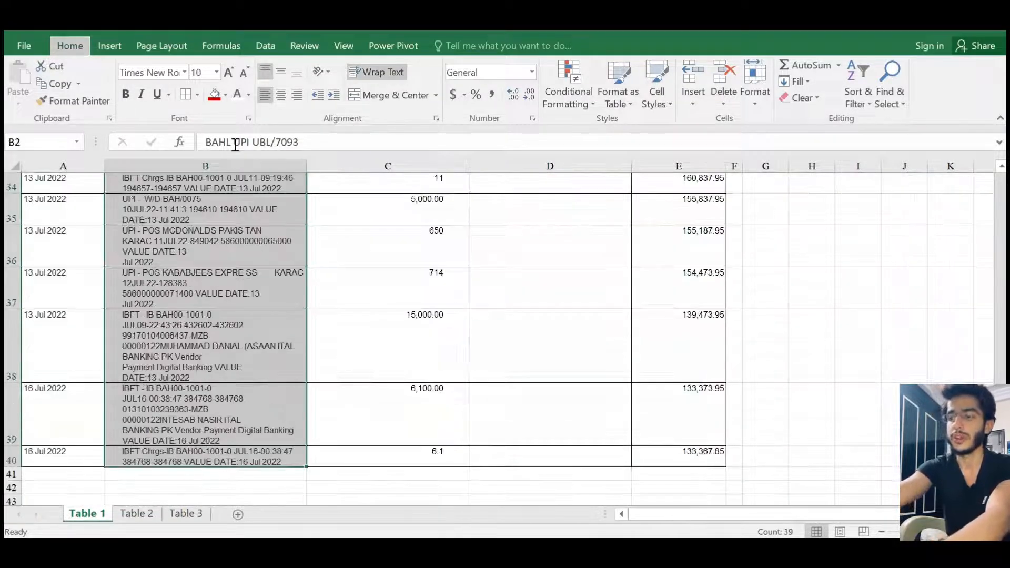
pyautogui.hotkey('alt', 'h')
pyautogui.press('o')
pyautogui.press('w')
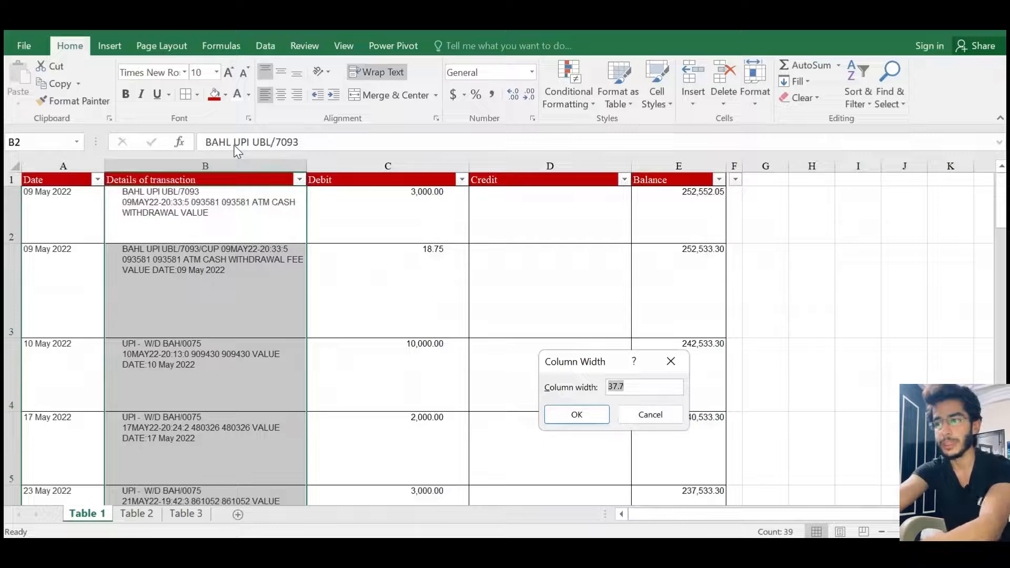
pyautogui.press('Return')
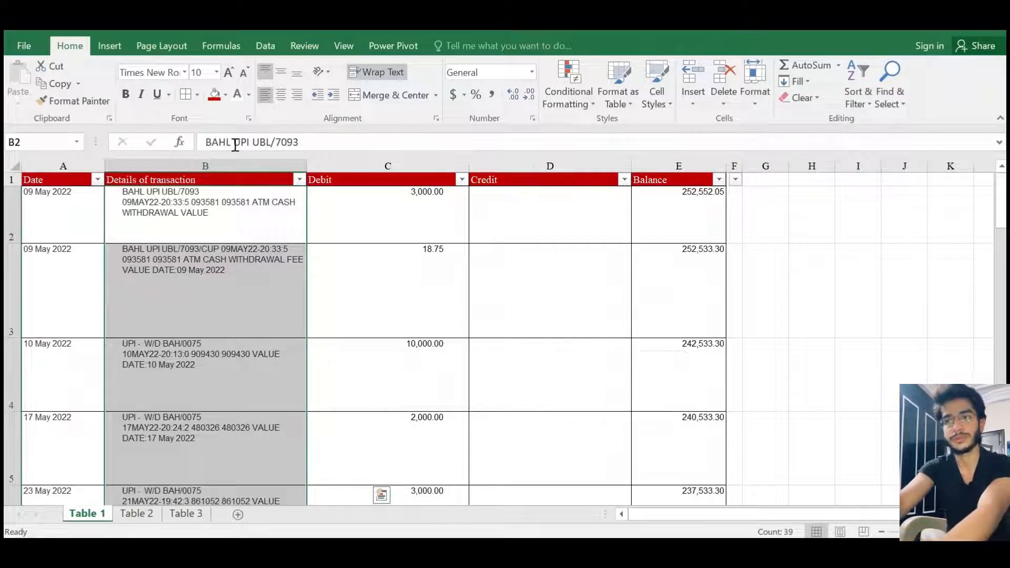
pyautogui.press('Left')
pyautogui.hotkey('ctrl', 'shift', 'Right')
pyautogui.press('Left')
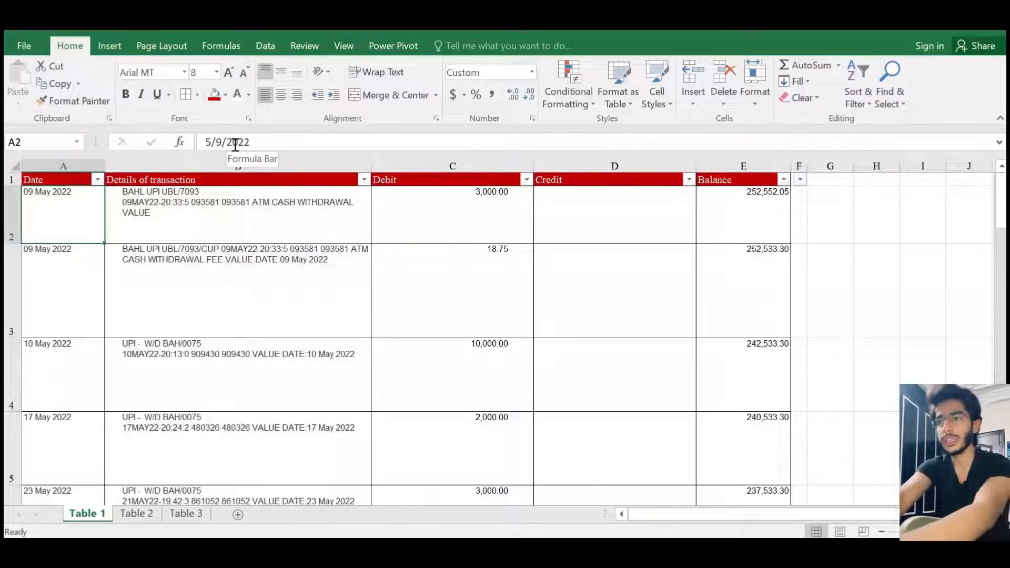
# AutoFit the row heights of the whole Table 1 range to its contents
pyautogui.hotkey('ctrl', 'a')
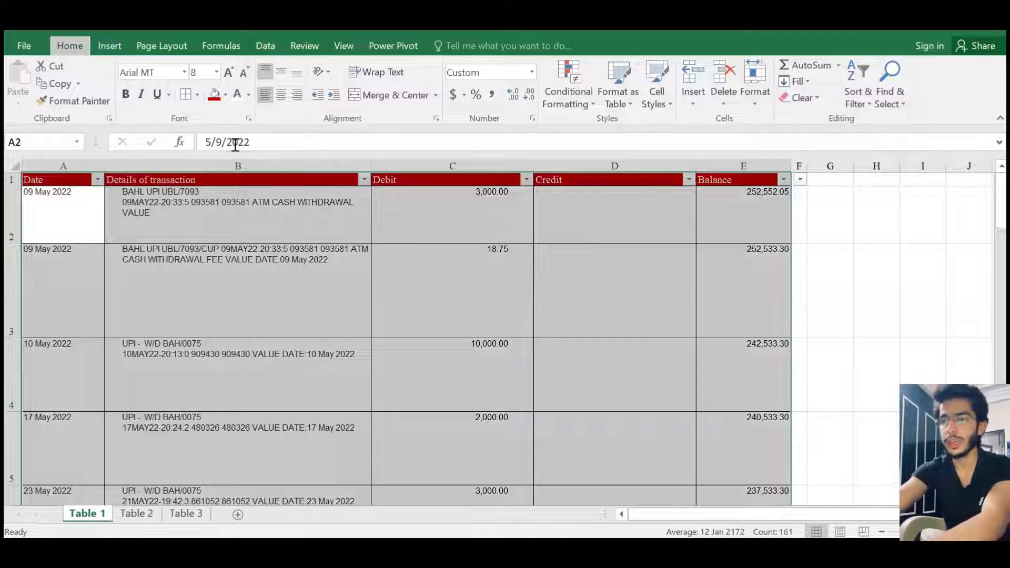
pyautogui.hotkey('alt', 'h')
pyautogui.press('o')
pyautogui.press('a')
# Check the row heights of Table 1 from the last entries back up to the header in A1
pyautogui.hotkey('ctrl', 'Down')
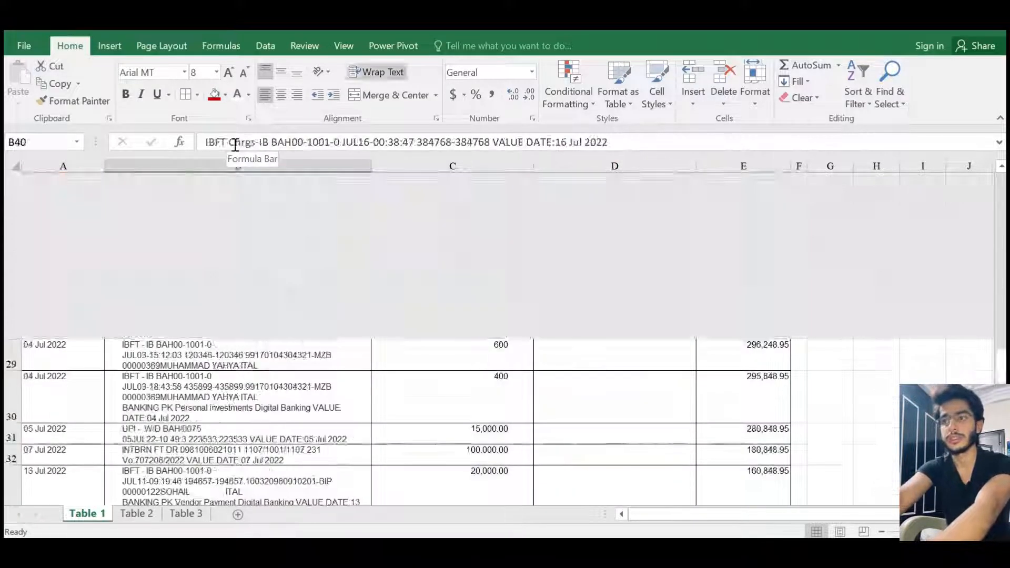
pyautogui.press('Down')
pyautogui.hotkey('ctrl', 'Up')
pyautogui.hotkey('ctrl', 'Right')
pyautogui.hotkey('ctrl', 'Up')
pyautogui.hotkey('ctrl', 'Up')
pyautogui.hotkey('ctrl', 'Left')
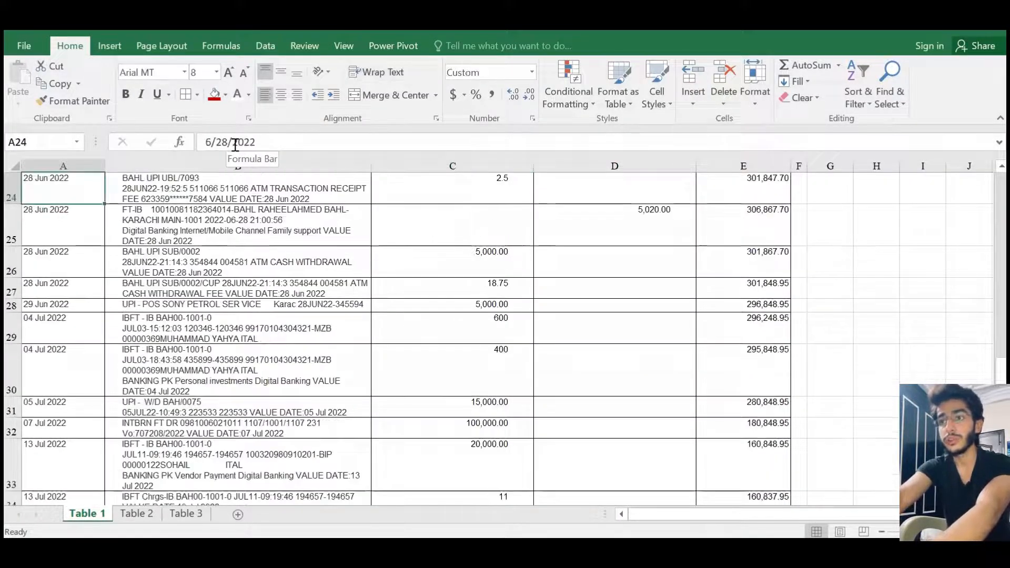
pyautogui.hotkey('ctrl', 'Up')
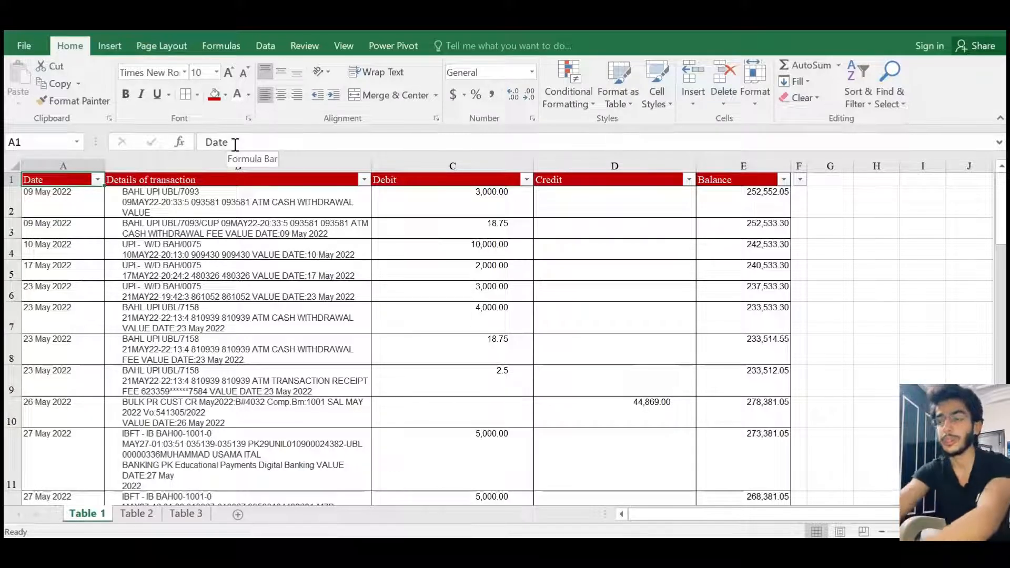
# Switch to the Chrome browser, search Google for "fiverr", open the Fiverr official site and activate its service search
pyautogui.press('super+Tab')
pyautogui.press('Right')
pyautogui.press('Return')
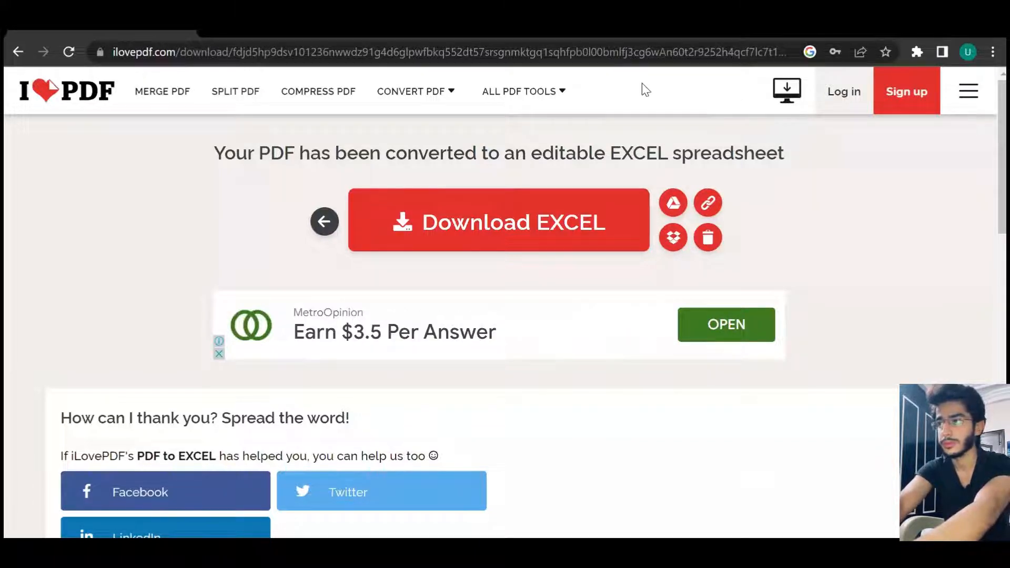
pyautogui.click(711, 55)
pyautogui.write('fiverr')
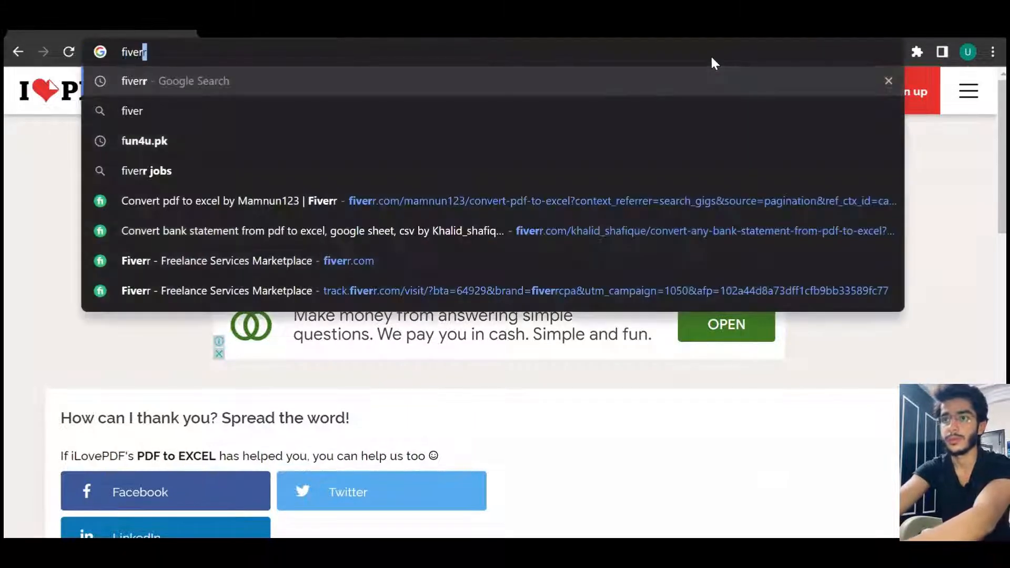
pyautogui.press('Return')
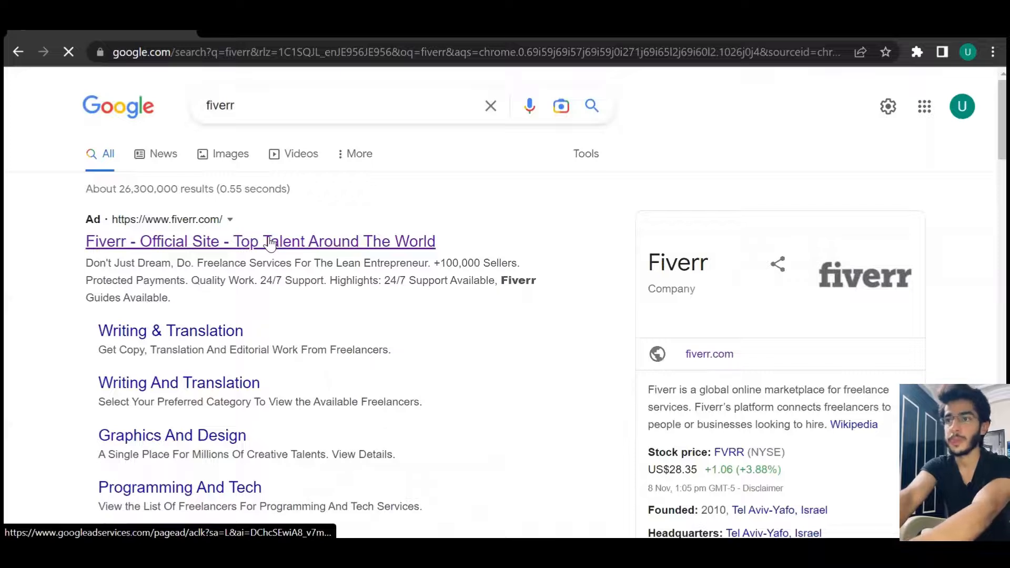
pyautogui.click(270, 242)
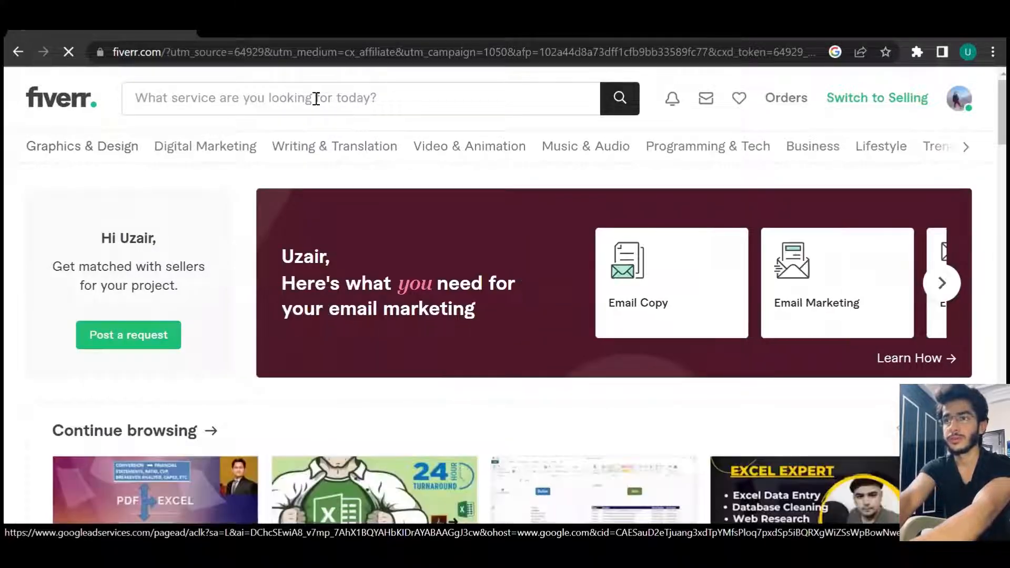
pyautogui.click(315, 99)
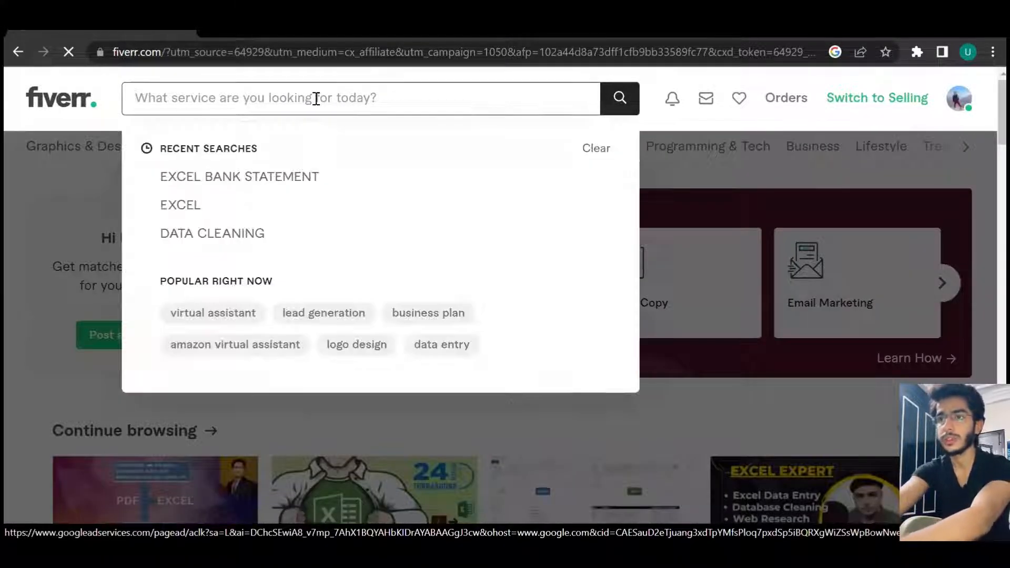
pyautogui.write('convert')
pyautogui.press('BackSpace')
pyautogui.press('BackSpace')
pyautogui.press('BackSpace')
pyautogui.press('BackSpace')
pyautogui.press('BackSpace')
pyautogui.press('BackSpace')
pyautogui.press('BackSpace')
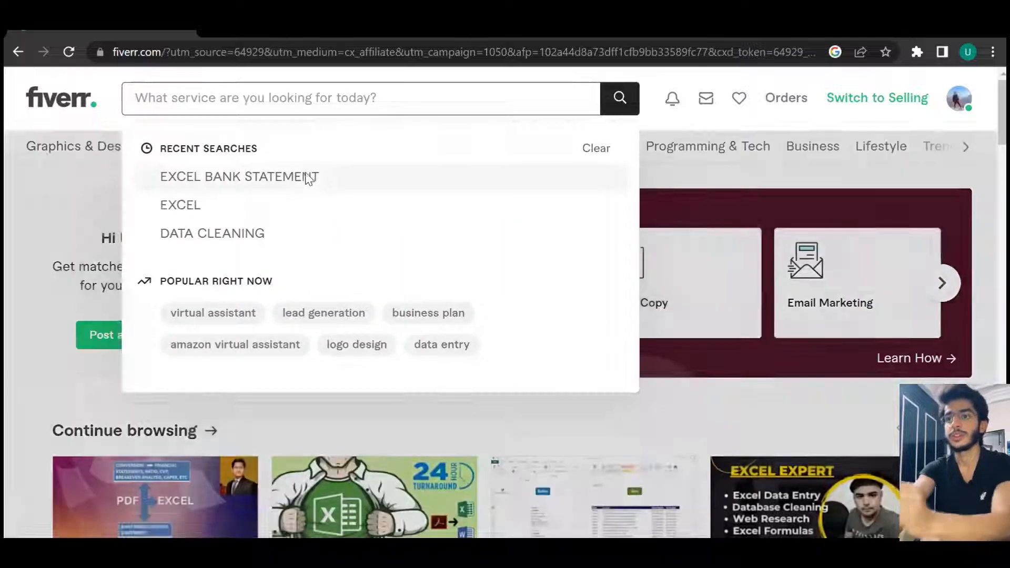
# Run the recent search EXCEL BANK STATEMENT and open the Level 2 seller's gig for converting bank statements from PDF to Excel
pyautogui.click(309, 178)
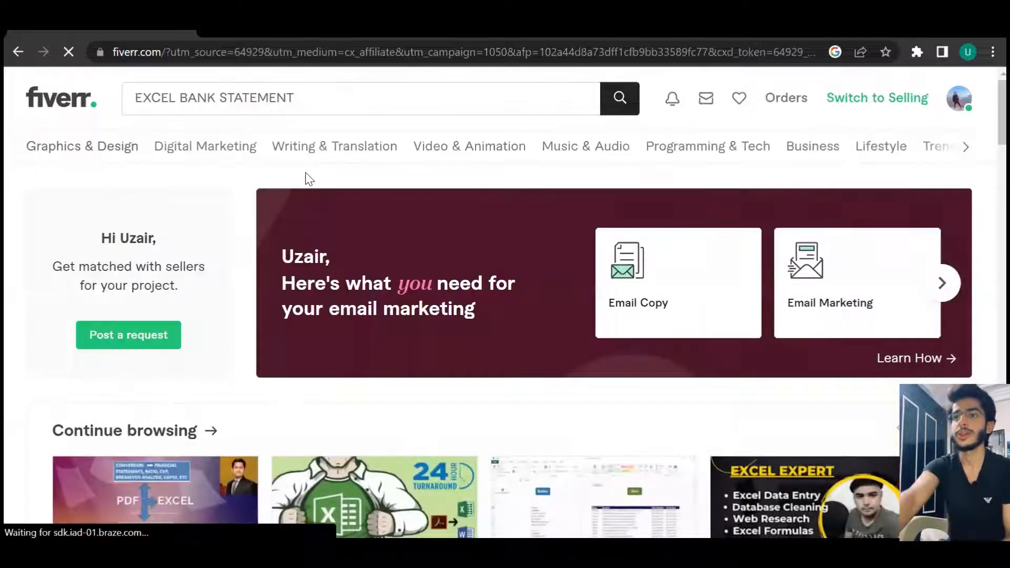
pyautogui.scroll(-3, 405, 349)
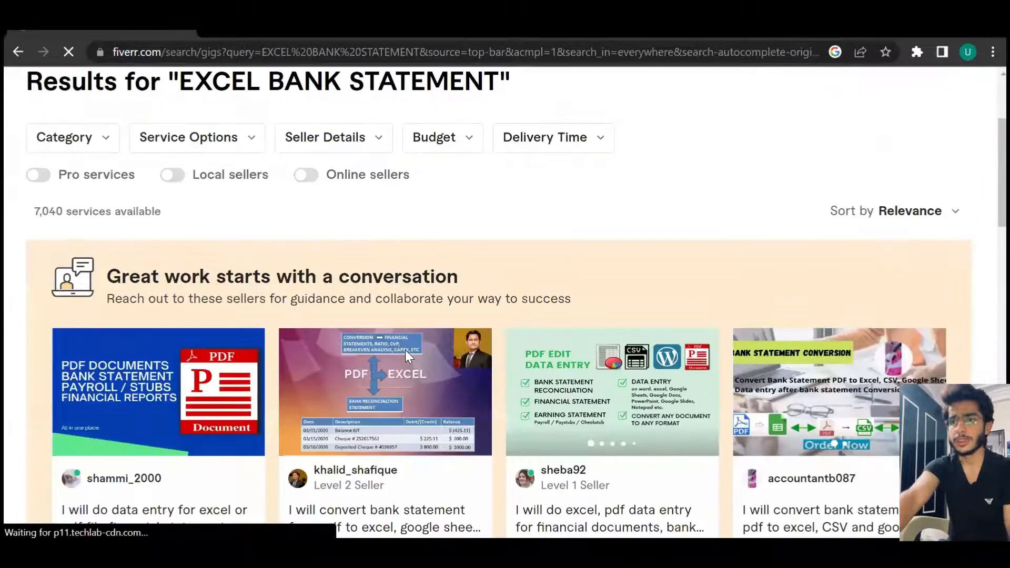
pyautogui.scroll(-3, 334, 314)
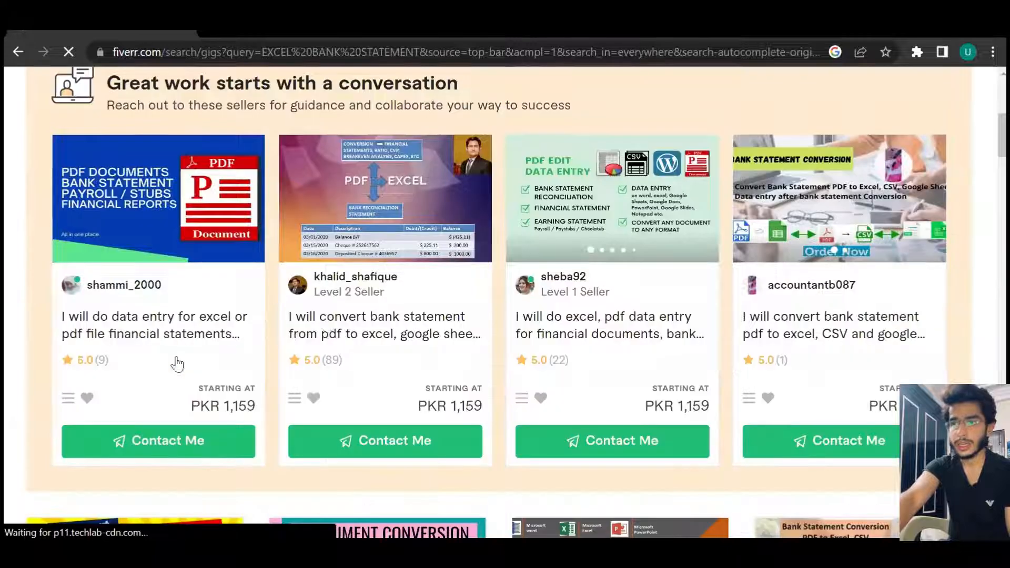
pyautogui.click(370, 317)
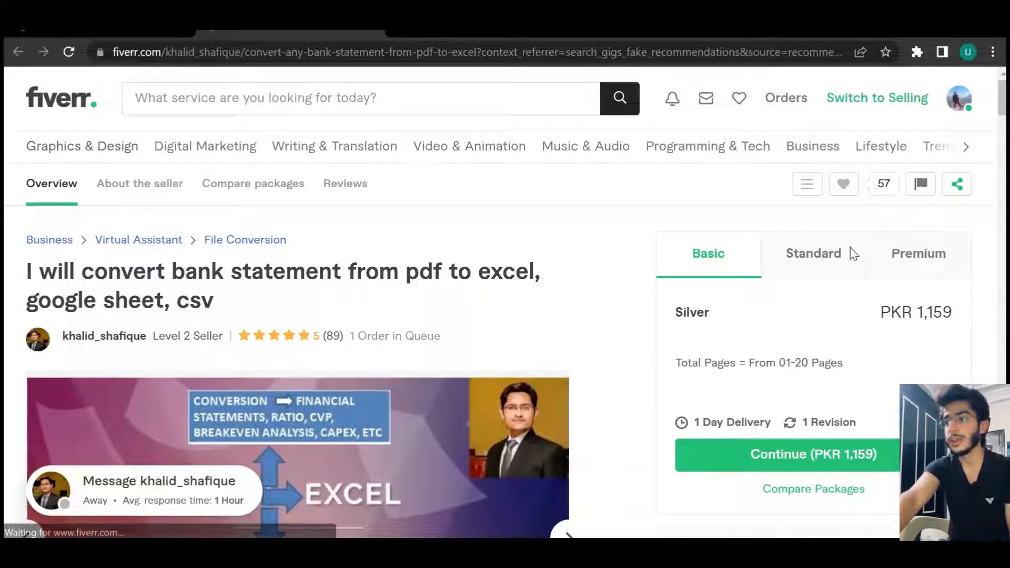
# Compare the prices and page limits of the gig's Basic, Standard and Premium packages
pyautogui.click(820, 252)
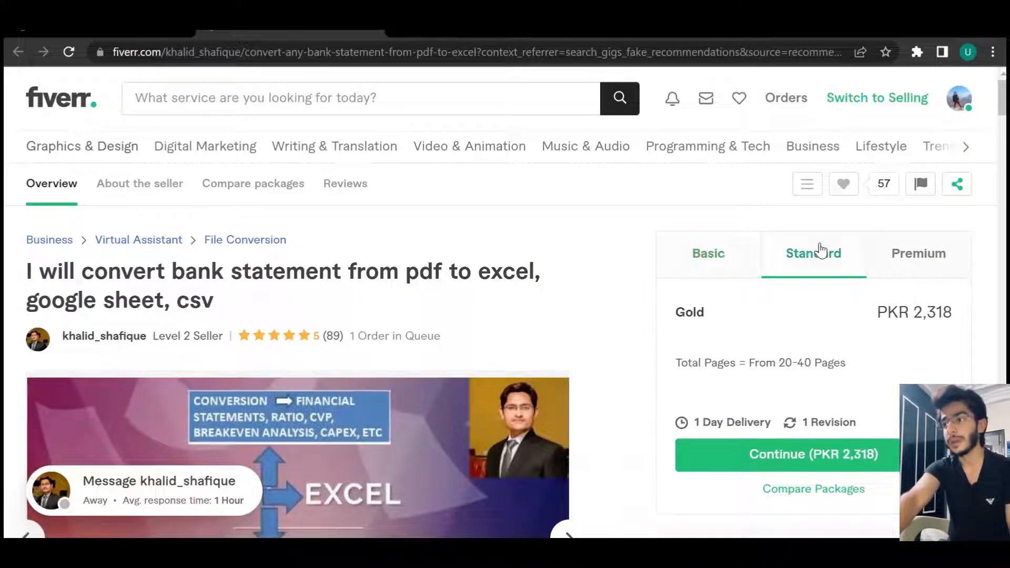
pyautogui.click(909, 262)
pyautogui.click(714, 274)
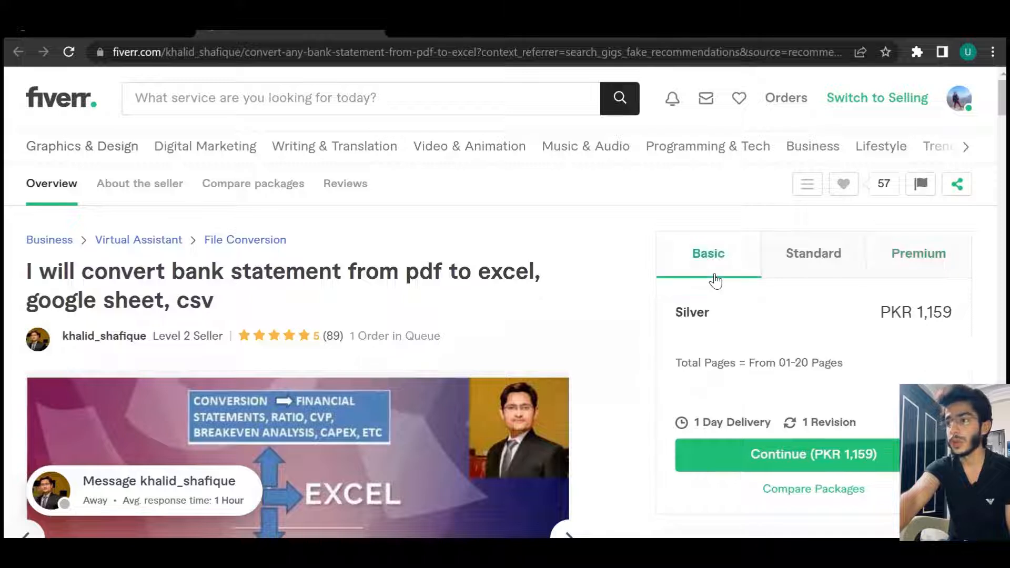
pyautogui.click(930, 257)
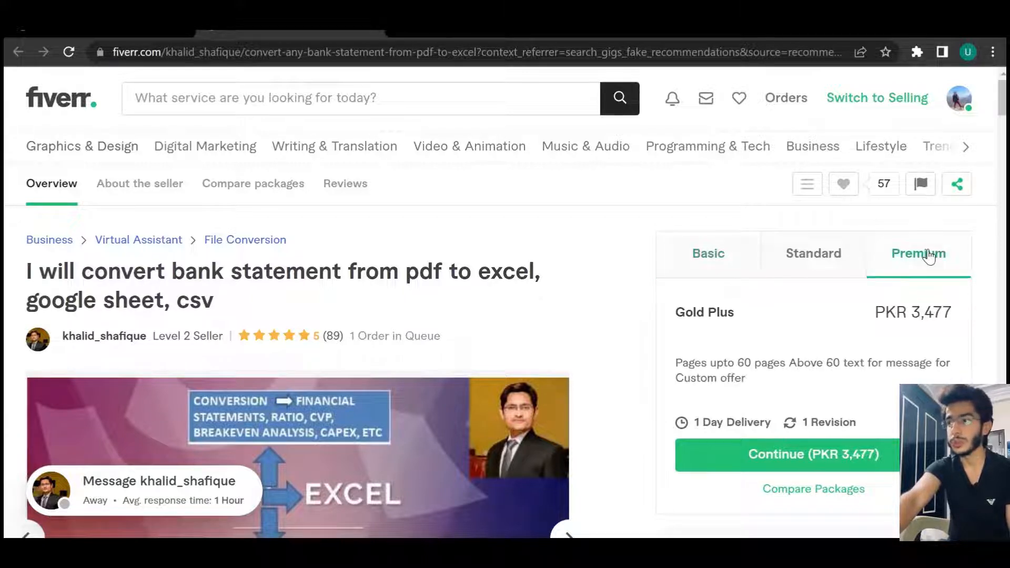